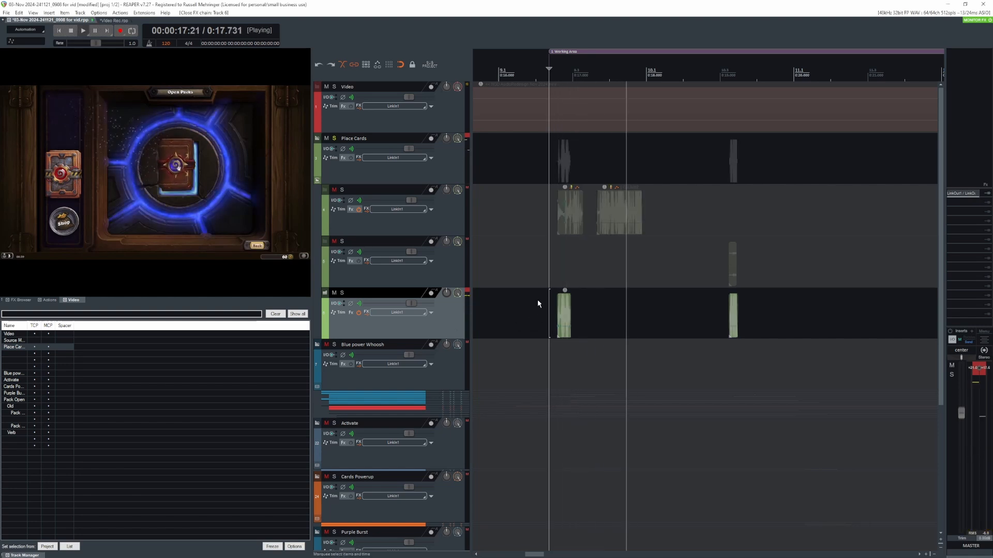
- Normalize the two clips on track 6 and play them back from just before the first clip
{"action": "key", "text": "space"}
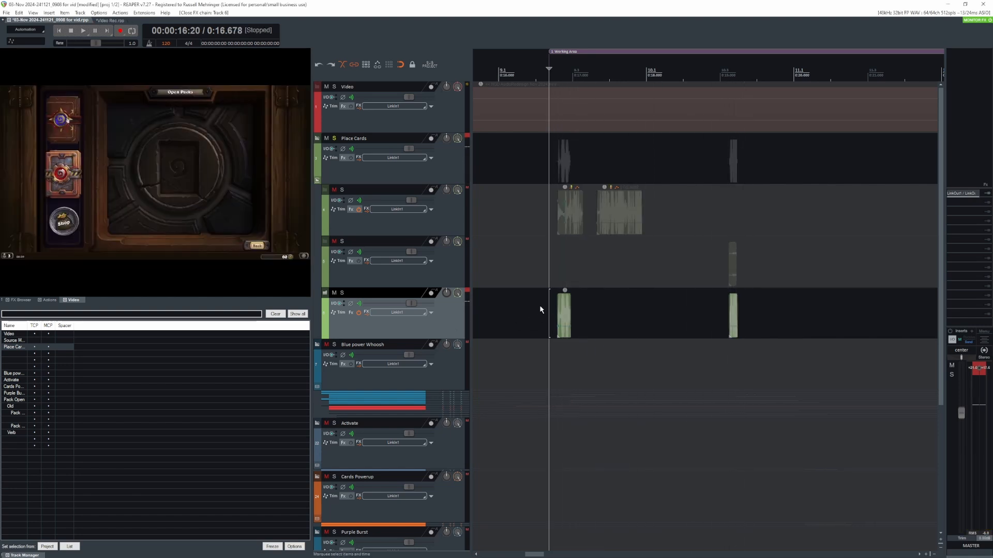
{"action": "left_click_drag", "start_coordinate": [538, 303], "coordinate": [771, 319]}
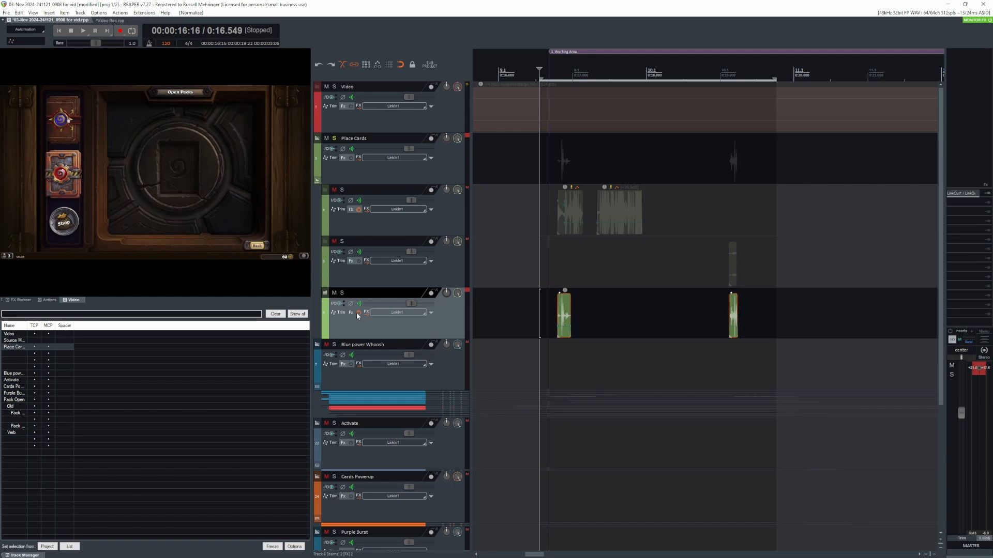
{"action": "left_click", "coordinate": [546, 302]}
{"action": "key", "text": "space"}
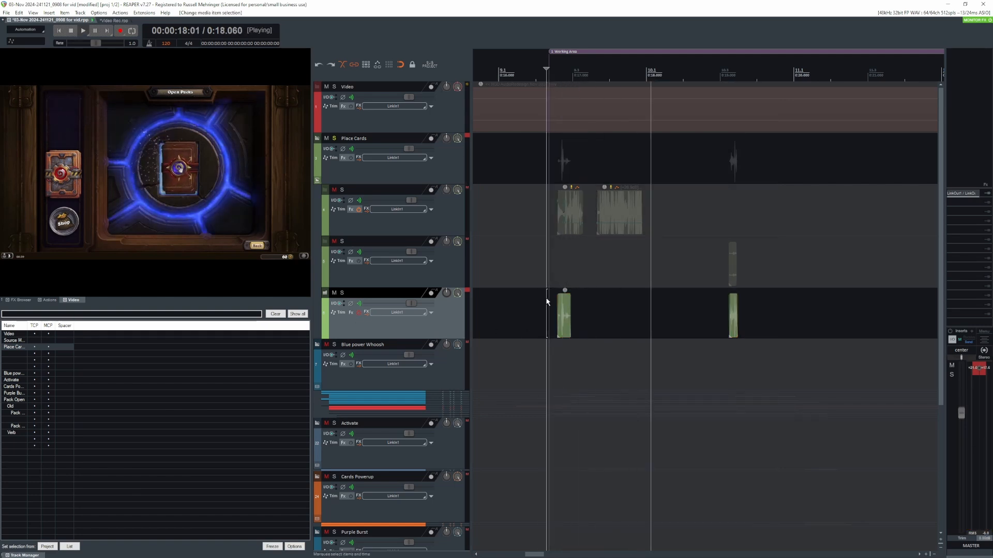
{"action": "right_click", "coordinate": [564, 313]}
{"action": "mouse_move", "coordinate": [605, 278]}
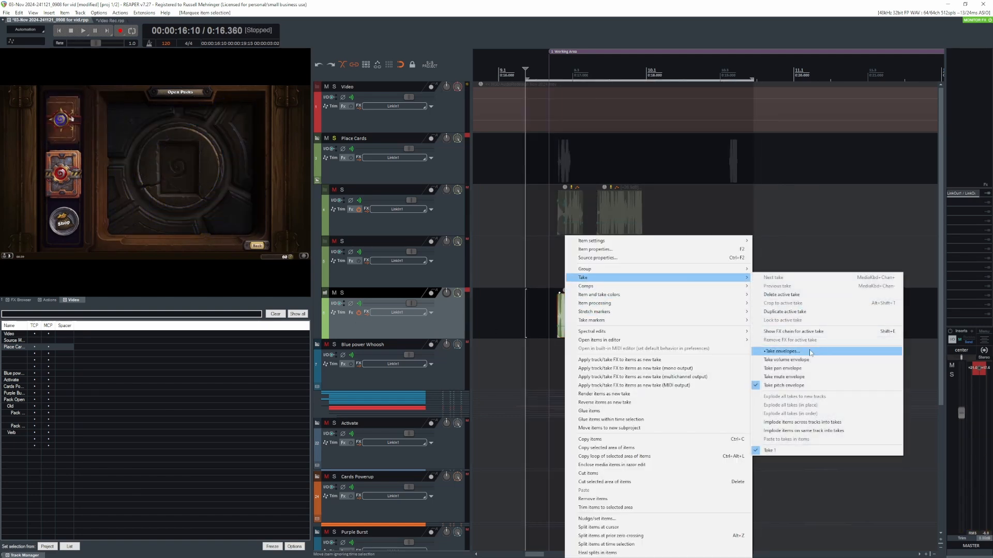
{"action": "left_click", "coordinate": [532, 302]}
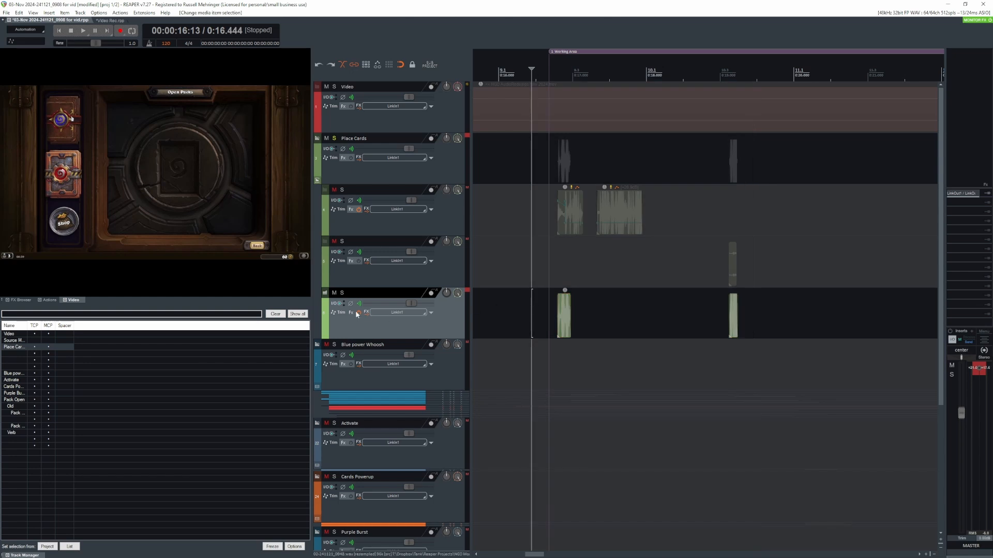
- Open track 6's FX chain, bypass the REQ 6 Mono equalizer, and play the clips through OTT only
{"action": "left_click", "coordinate": [351, 313]}
{"action": "left_click", "coordinate": [204, 370]}
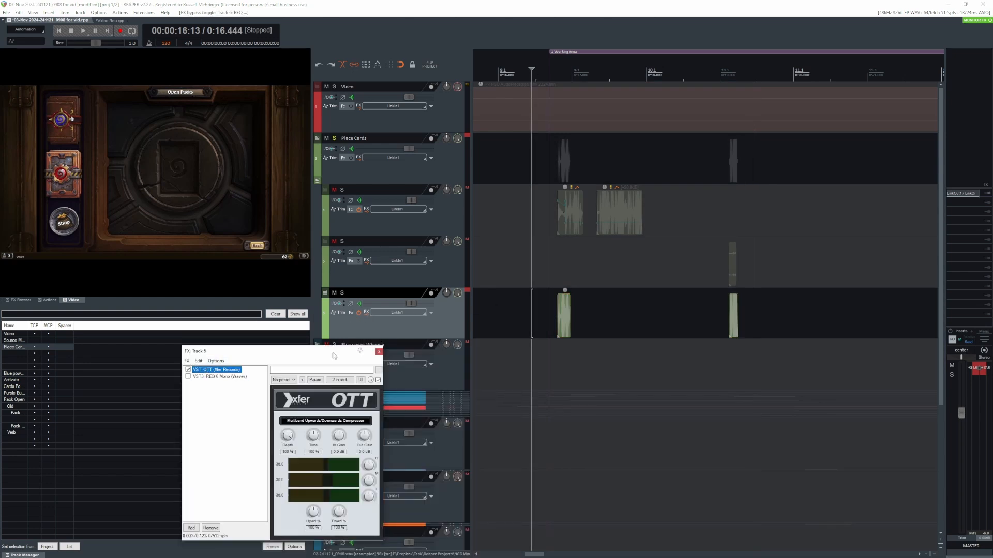
{"action": "left_click_drag", "start_coordinate": [217, 351], "coordinate": [283, 331]}
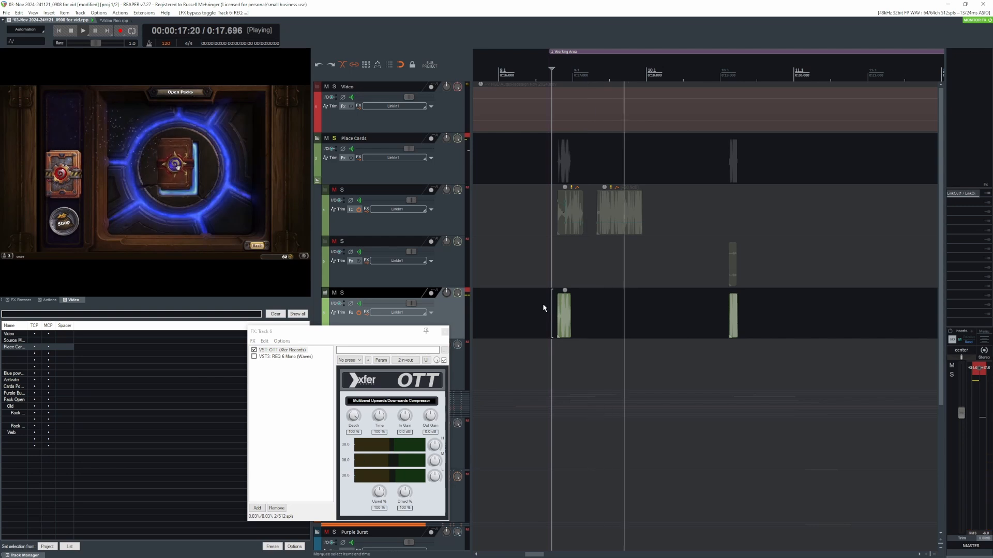
{"action": "key", "text": "space"}
- Toggle the take pitch envelope of the two clips on track 6 and play them back
{"action": "right_click", "coordinate": [563, 311]}
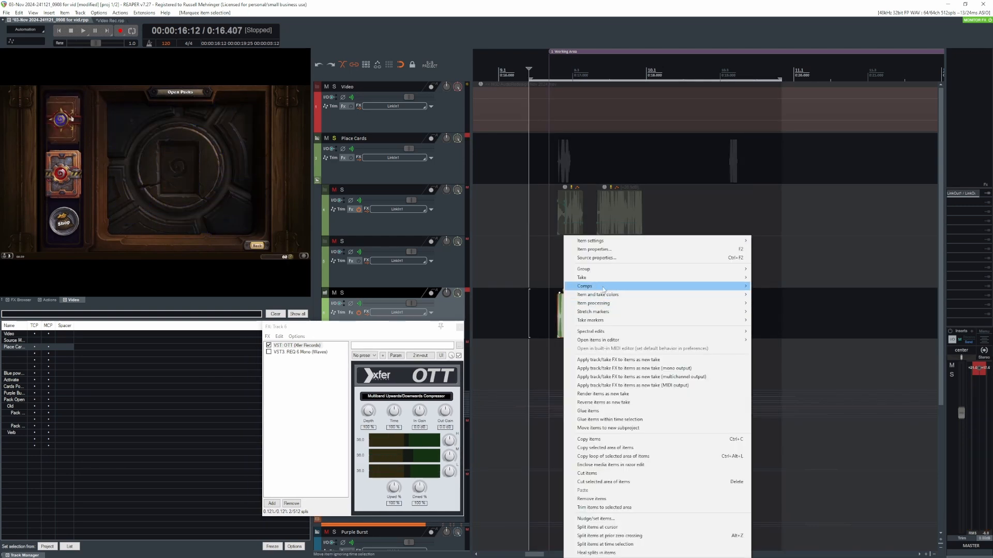
{"action": "mouse_move", "coordinate": [723, 277]}
{"action": "left_click", "coordinate": [782, 385]}
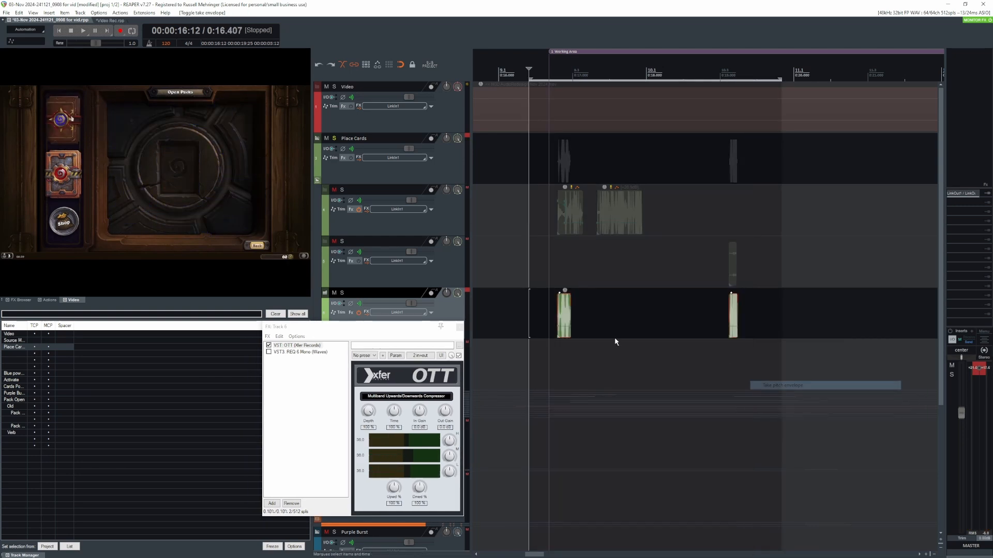
{"action": "left_click", "coordinate": [549, 311]}
{"action": "key", "text": "space"}
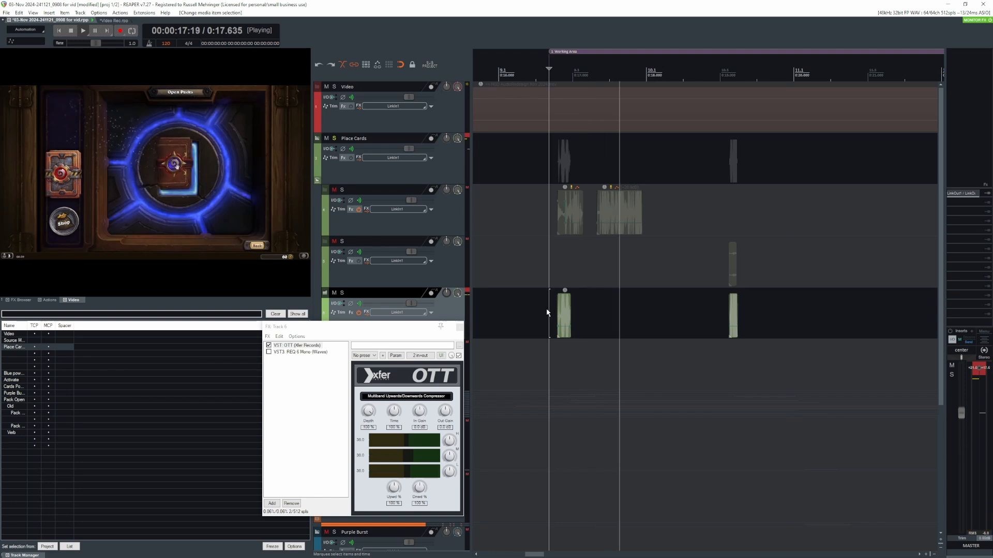
{"action": "key", "text": "space"}
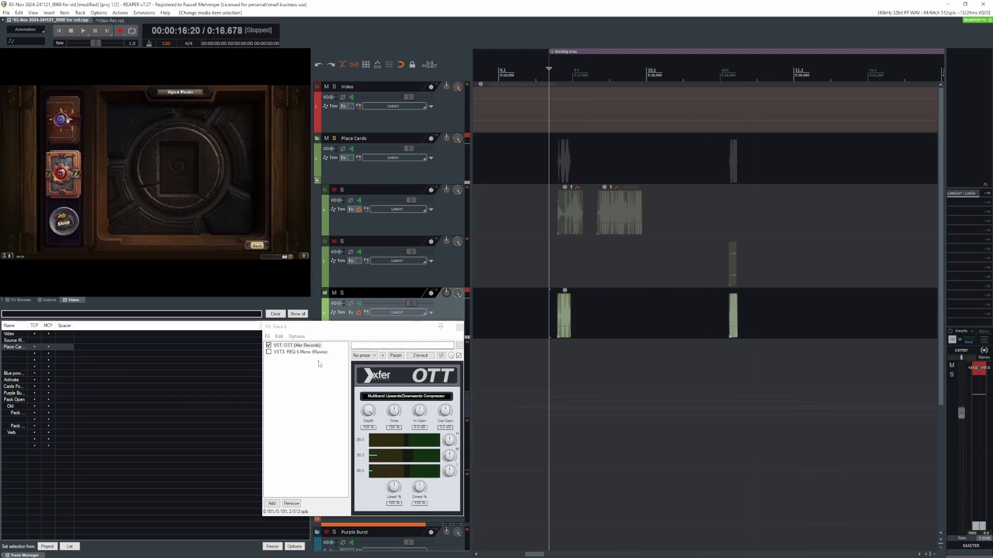
- Enable the bypassed REQ 6 Mono equalizer in track 6's FX chain
{"action": "left_click", "coordinate": [268, 352]}
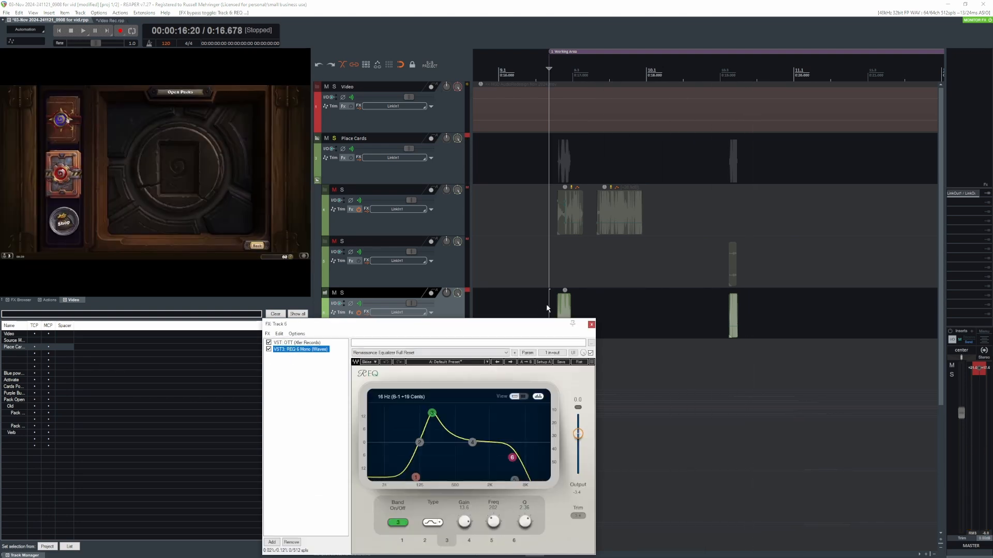
{"action": "left_click_drag", "start_coordinate": [537, 326], "coordinate": [429, 278]}
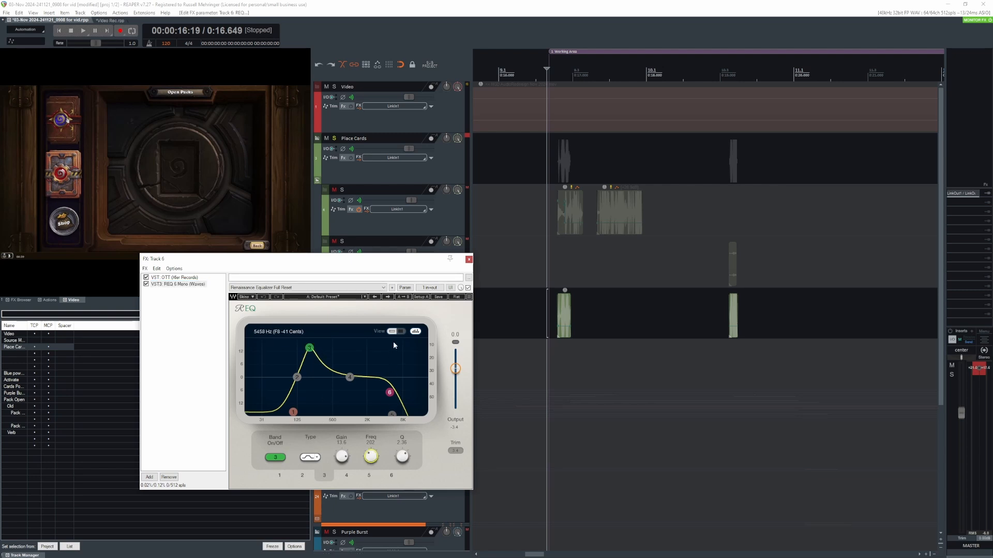
{"action": "left_click", "coordinate": [405, 288]}
{"action": "left_click", "coordinate": [440, 323]}
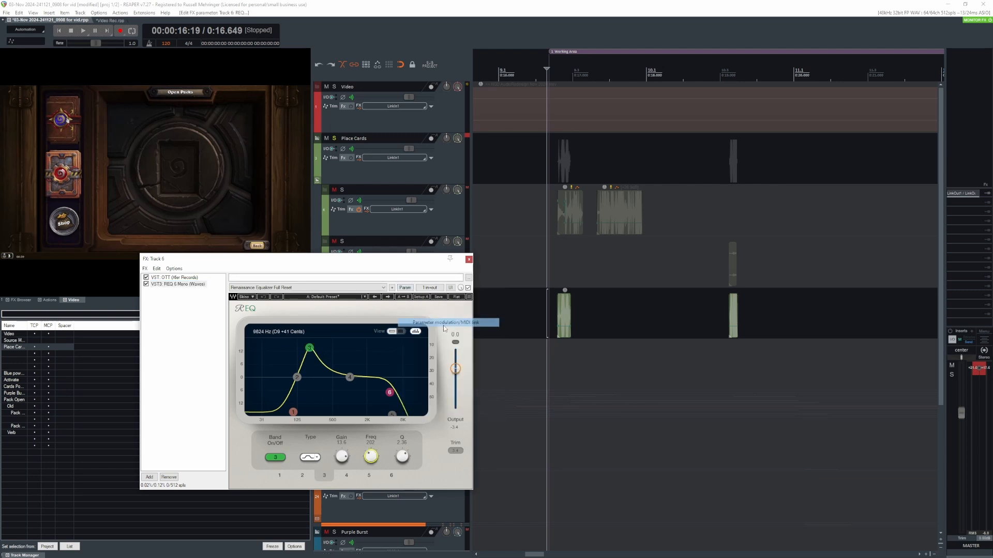
{"action": "left_click", "coordinate": [461, 95]}
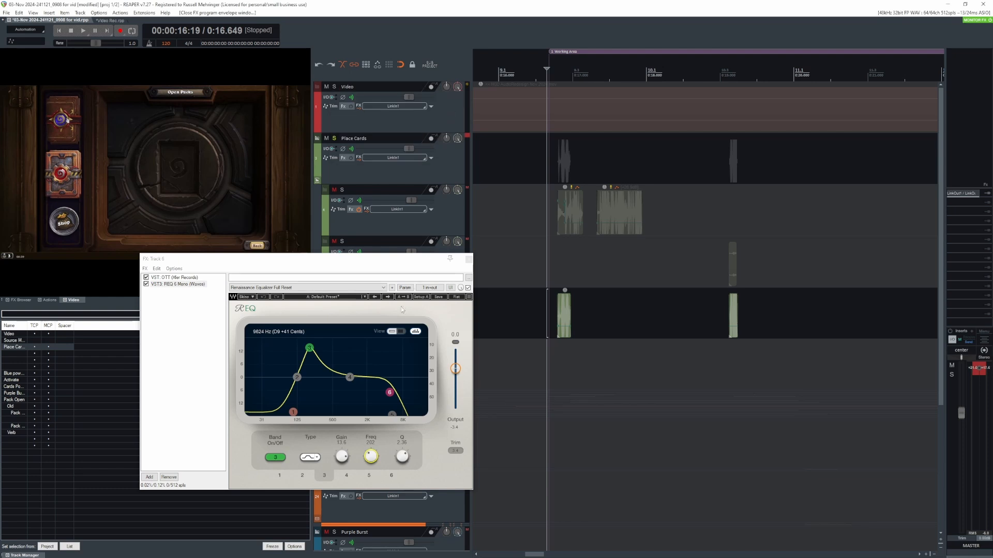
- Show the track envelope for the equalizer's Band 3 frequency, play the clips with it, and close the FX chain
{"action": "left_click", "coordinate": [405, 288]}
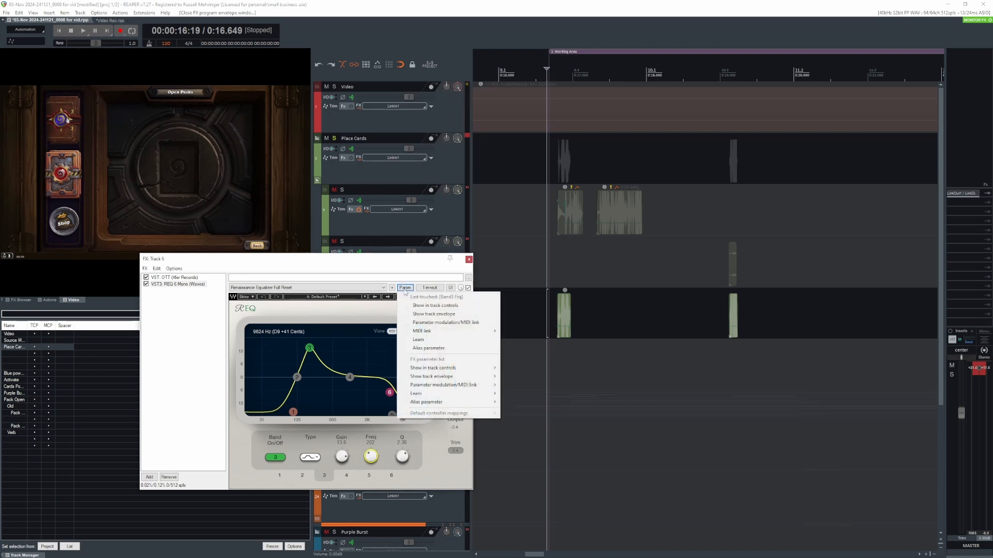
{"action": "left_click", "coordinate": [433, 314]}
{"action": "left_click", "coordinate": [549, 301]}
{"action": "key", "text": "space"}
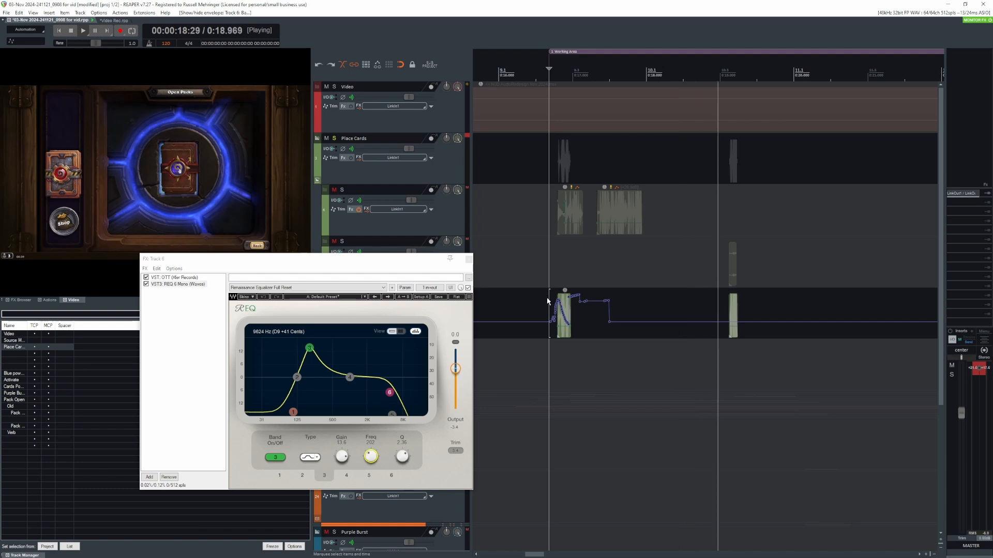
{"action": "key", "text": "space"}
{"action": "left_click", "coordinate": [469, 260]}
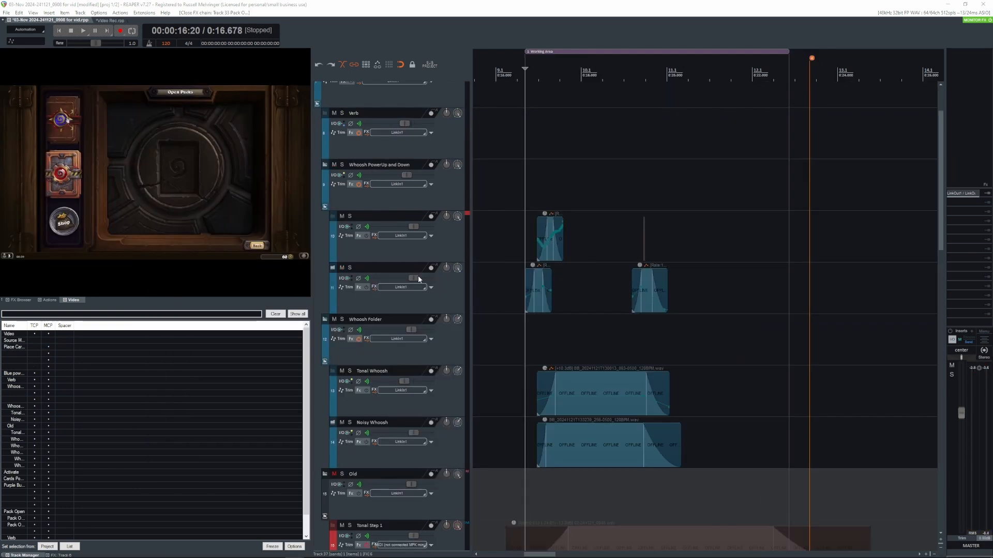
- Play the combined whoosh layers from the start of the working area
{"action": "left_click", "coordinate": [528, 179]}
{"action": "key", "text": "space"}
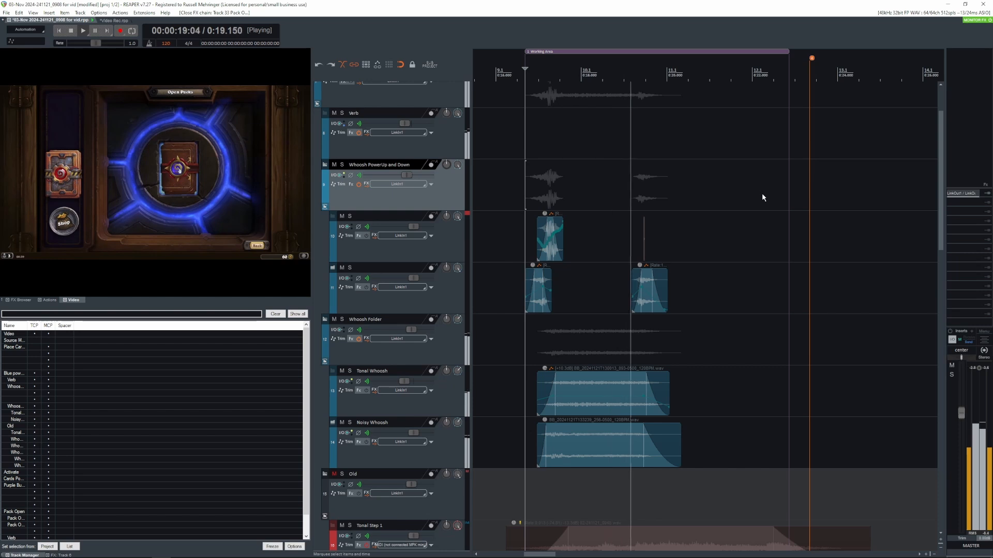
{"action": "key", "text": "space"}
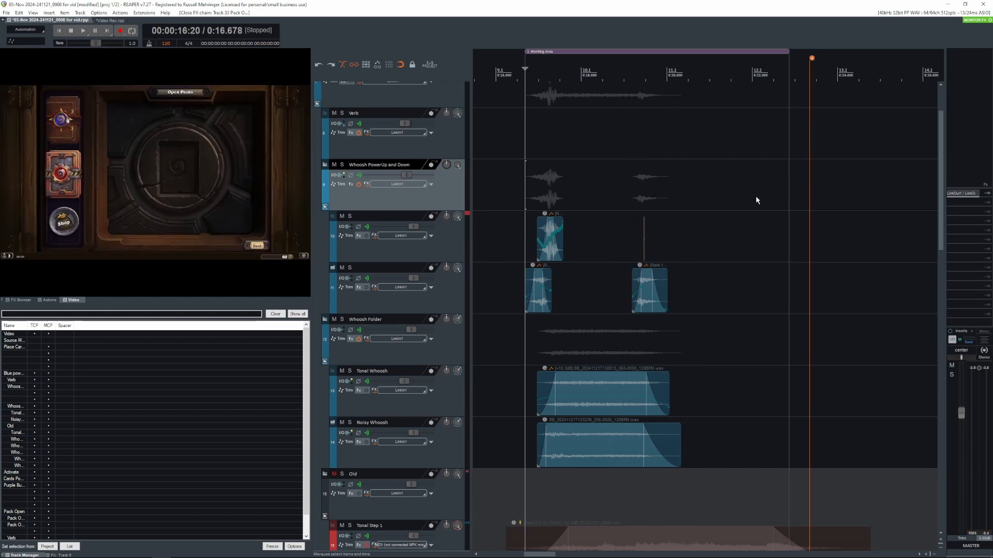
- Solo the Whoosh PowerUp and Down folder and play it from the start of the working area
{"action": "key", "text": "shift+s"}
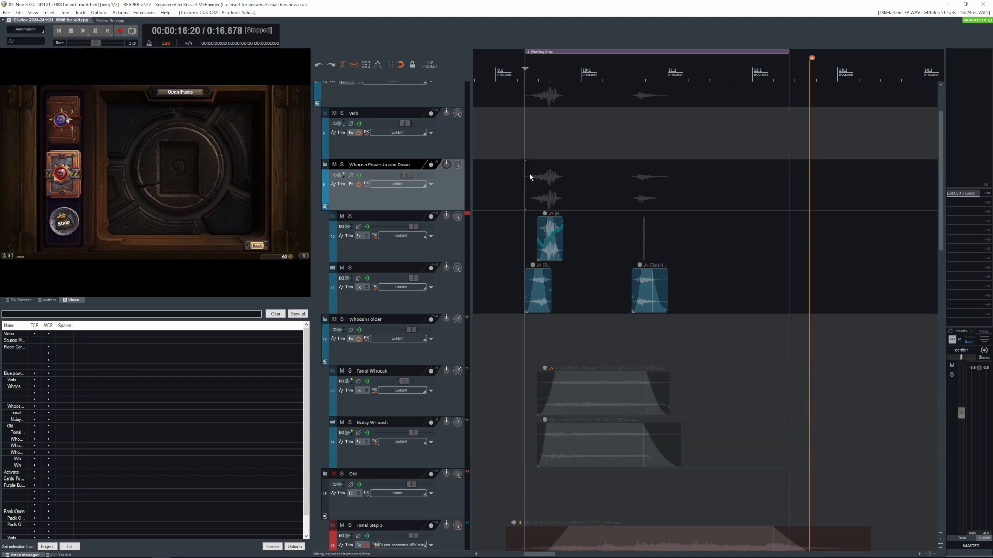
{"action": "key", "text": "space"}
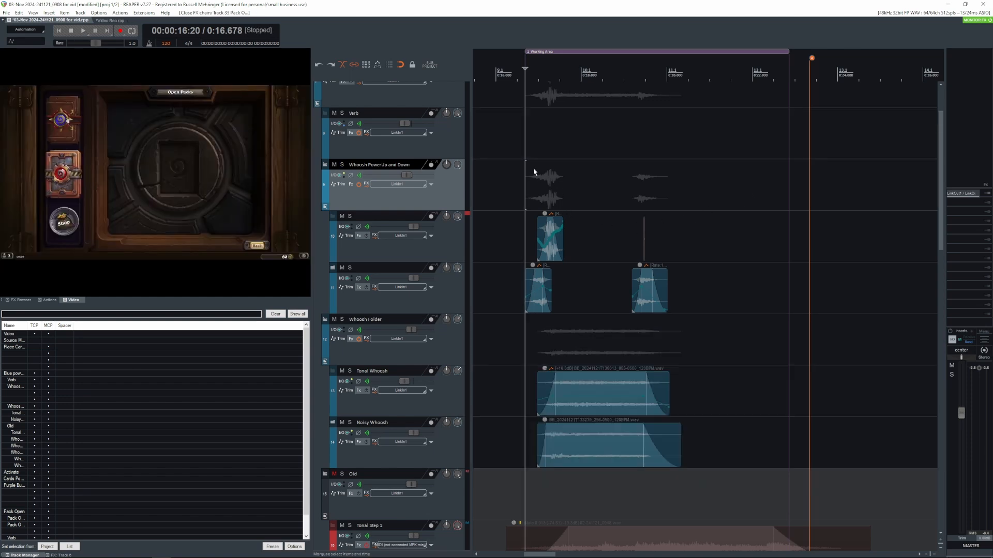
{"action": "key", "text": "shift+s"}
{"action": "key", "text": "space"}
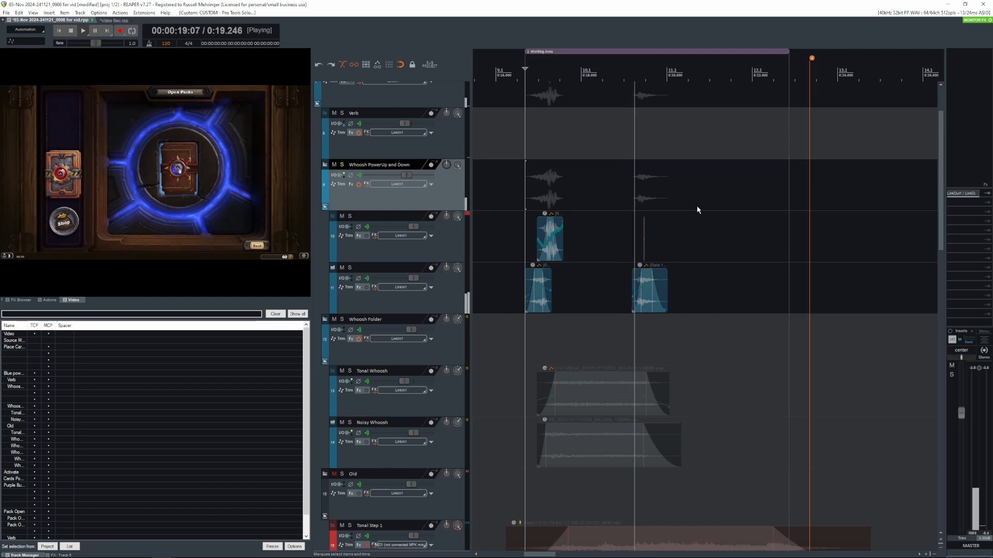
{"action": "key", "text": "space"}
- Solo the Tonal Whoosh track, play it from the start of the working area, and unsolo it
{"action": "left_click", "coordinate": [526, 178]}
{"action": "key", "text": "shift+s"}
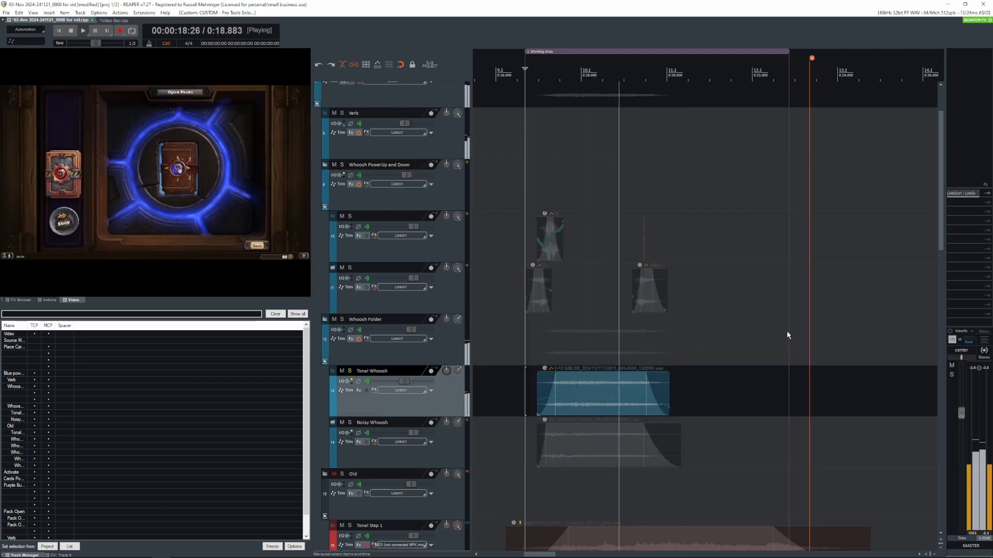
{"action": "key", "text": "space"}
{"action": "key", "text": "shift+s"}
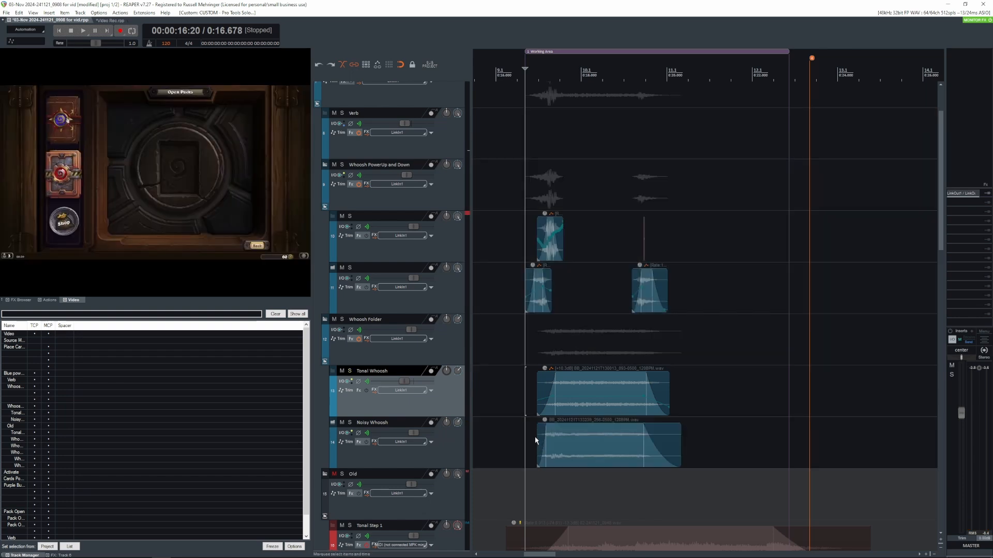
- Solo the Noisy Whoosh track and play it from the start of the working area
{"action": "left_click", "coordinate": [526, 432]}
{"action": "key", "text": "shift+s"}
{"action": "key", "text": "space"}
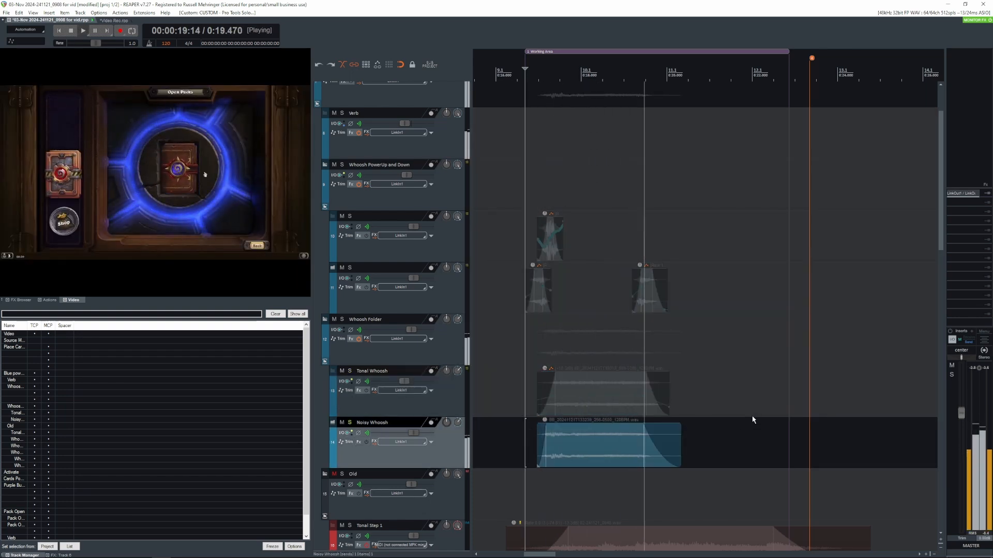
{"action": "key", "text": "space"}
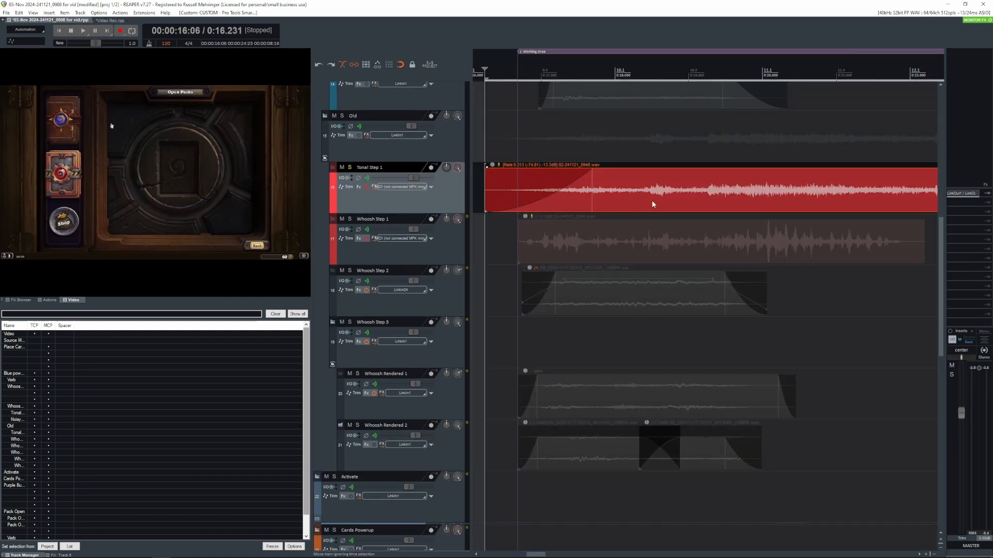
- Inspect the playback rate in the Tonal Step 1 clip's item properties and play part of the clip
{"action": "double_click", "coordinate": [653, 204]}
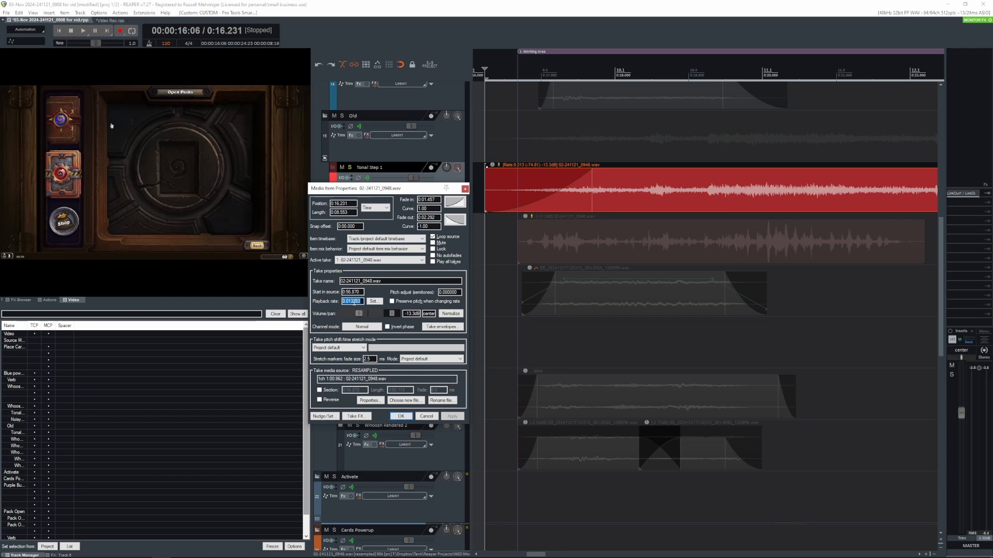
{"action": "left_click", "coordinate": [401, 416]}
{"action": "left_click", "coordinate": [637, 174]}
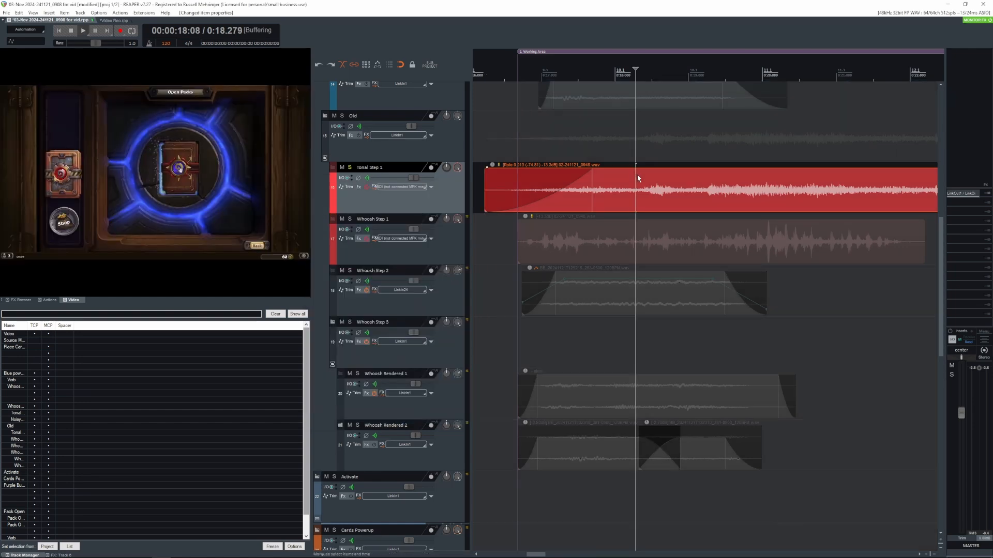
{"action": "key", "text": "space"}
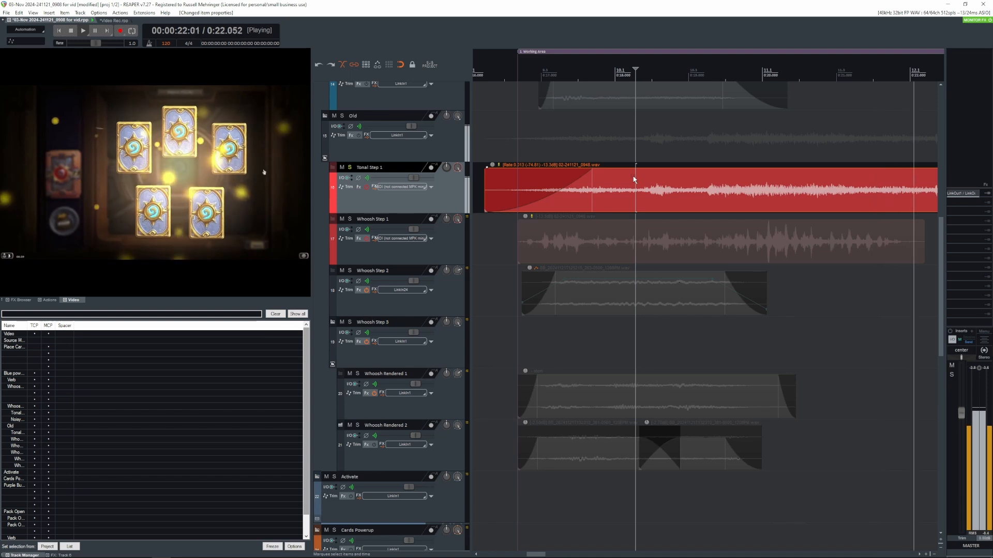
{"action": "key", "text": "space"}
- Open the Tonal Step 1 FX chain, show the OTT compressor, and play the clip through it
{"action": "left_click", "coordinate": [358, 187]}
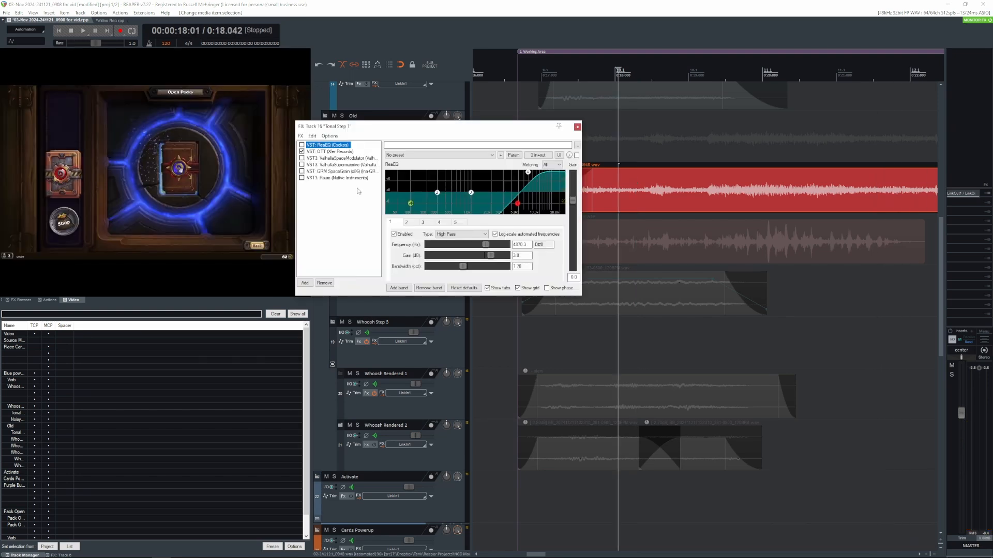
{"action": "left_click", "coordinate": [323, 152]}
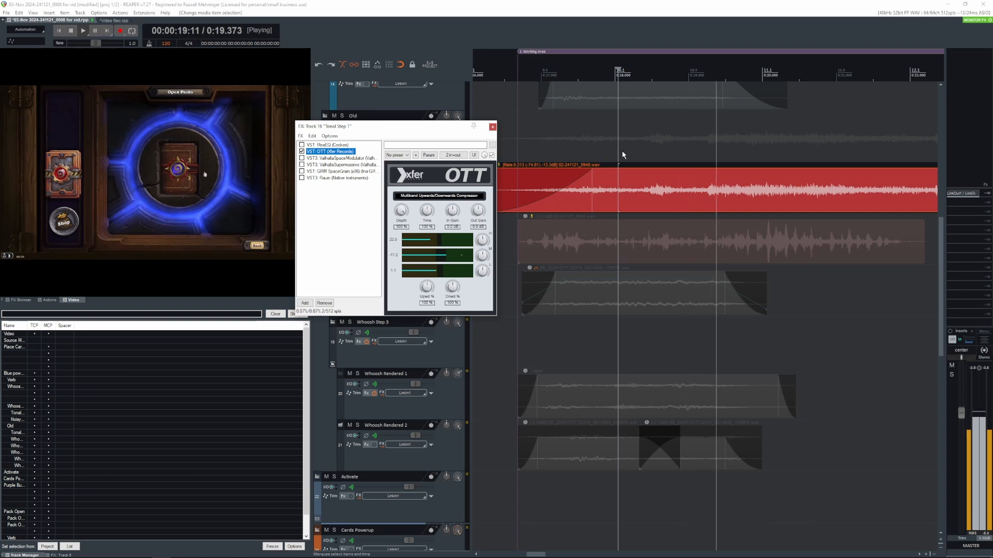
{"action": "key", "text": "space"}
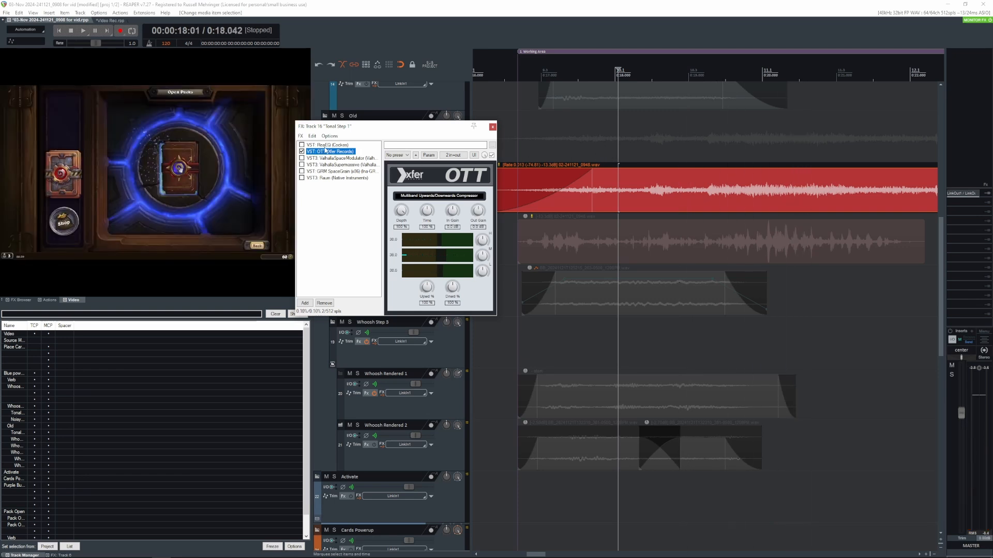
- Enable ReaEQ in the Tonal Step 1 FX chain and play the clip with the equalizer active
{"action": "left_click", "coordinate": [301, 145]}
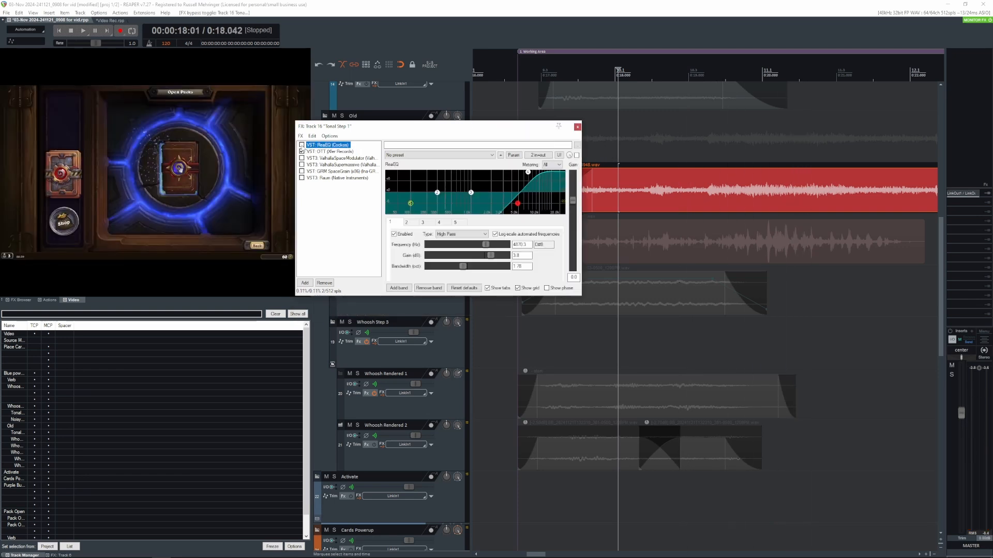
{"action": "left_click", "coordinate": [639, 137]}
{"action": "key", "text": "space"}
{"action": "key", "text": "space"}
{"action": "left_click", "coordinate": [659, 132]}
- Enable ValhallaSpaceModulator and ValhallaSupermassive in the Tonal Step 1 FX chain and play the clip through both
{"action": "key", "text": "space"}
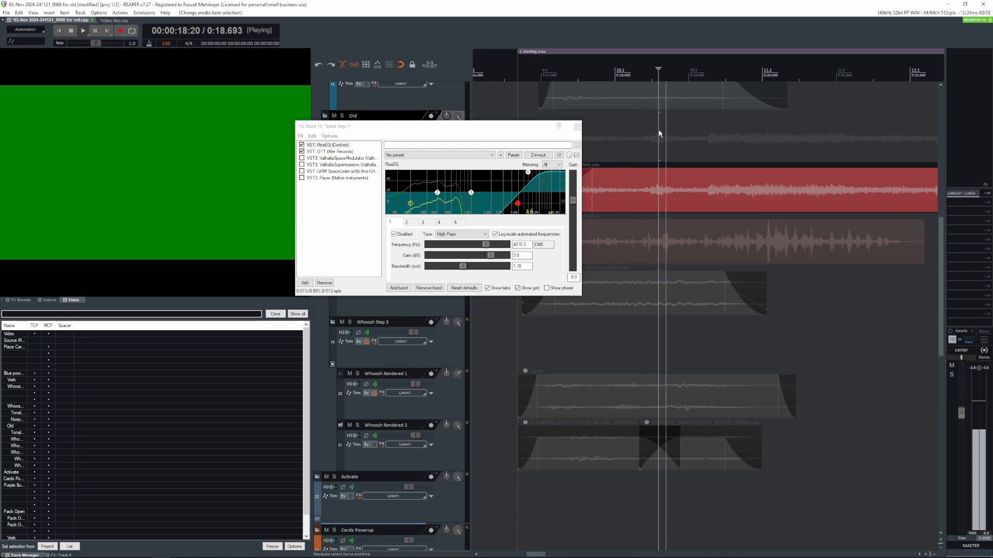
{"action": "key", "text": "space"}
{"action": "left_click", "coordinate": [335, 158]}
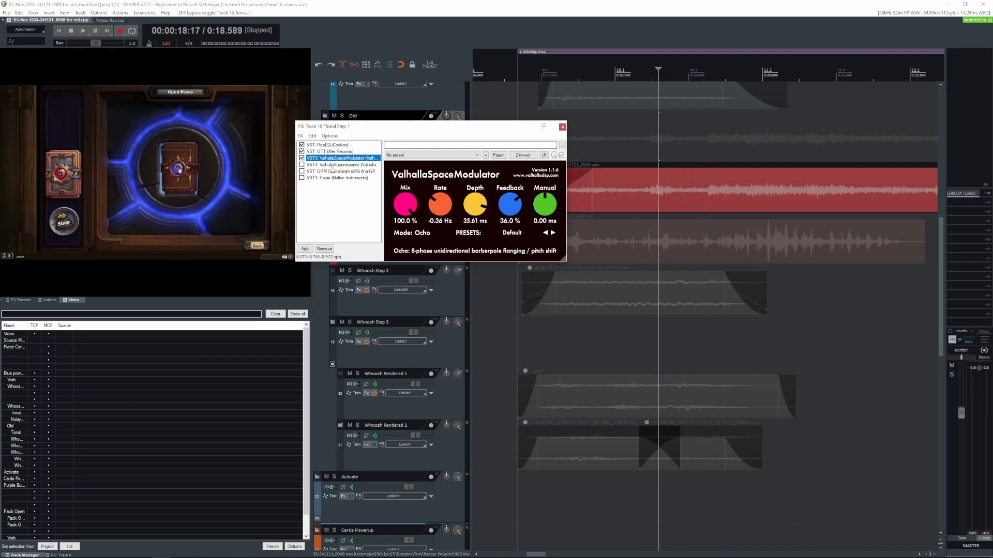
{"action": "left_click", "coordinate": [330, 165]}
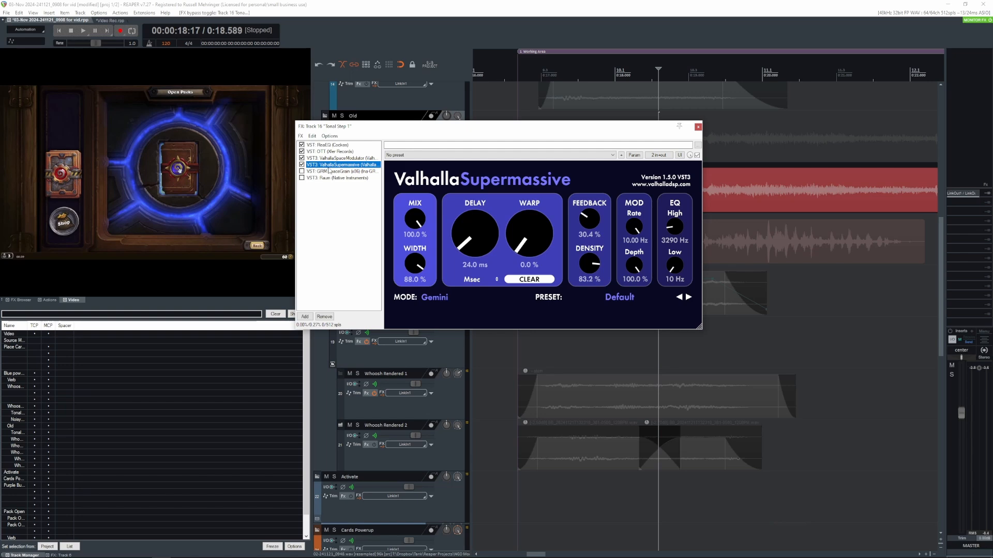
{"action": "left_click", "coordinate": [721, 136]}
{"action": "key", "text": "space"}
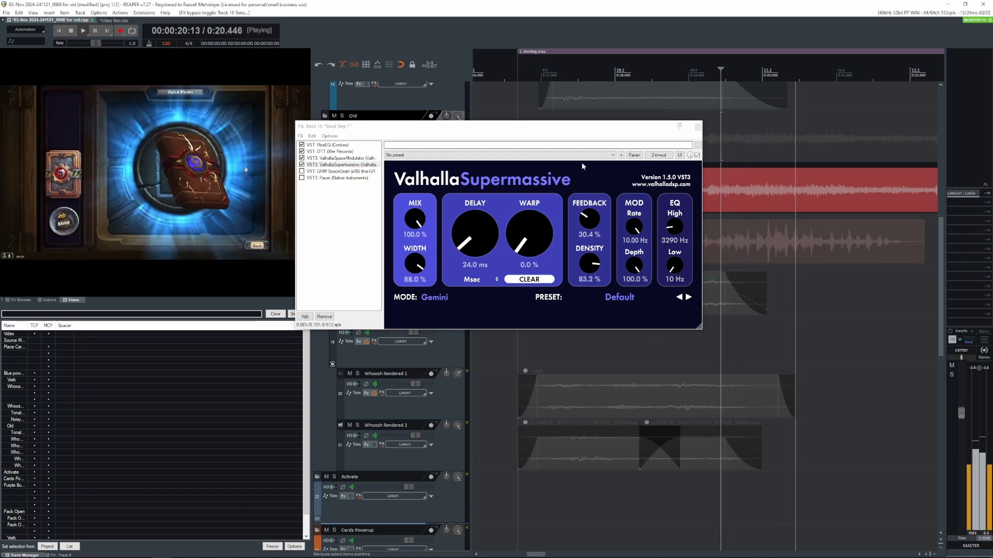
{"action": "key", "text": "space"}
- Enable GRM SpaceGrain in the Tonal Step 1 FX chain and play the clip from about the 18-second mark
{"action": "left_click", "coordinate": [331, 172]}
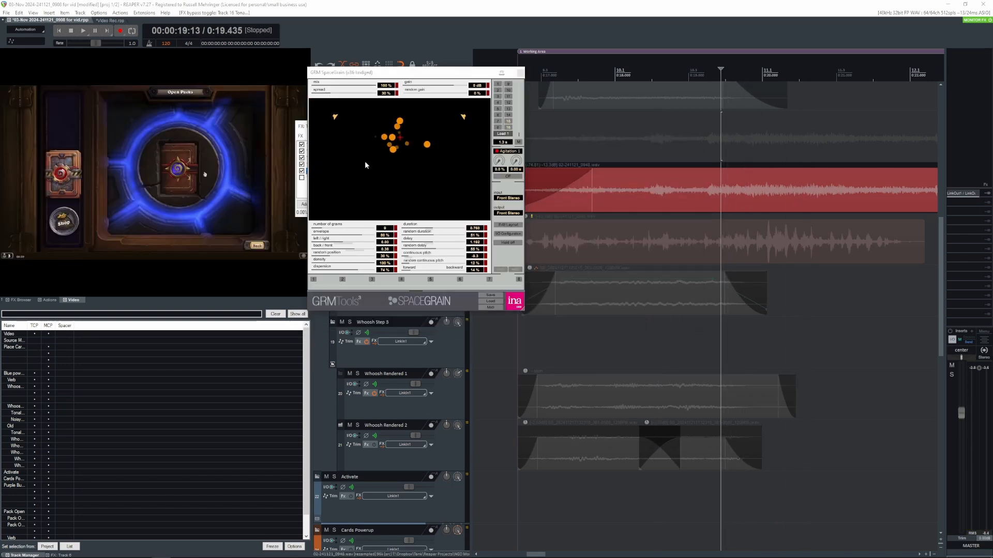
{"action": "left_click_drag", "start_coordinate": [434, 72], "coordinate": [482, 71]}
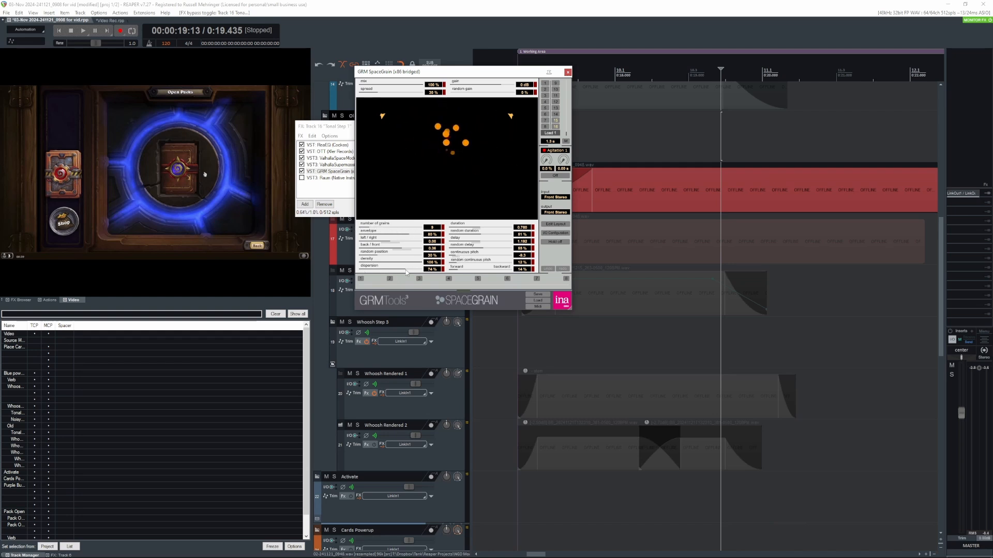
{"action": "left_click", "coordinate": [620, 123]}
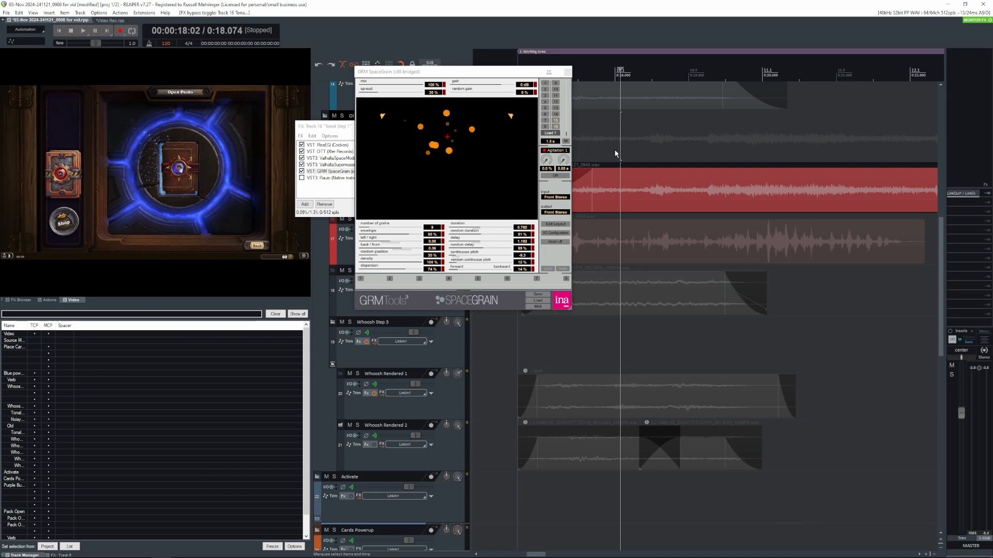
{"action": "key", "text": "space"}
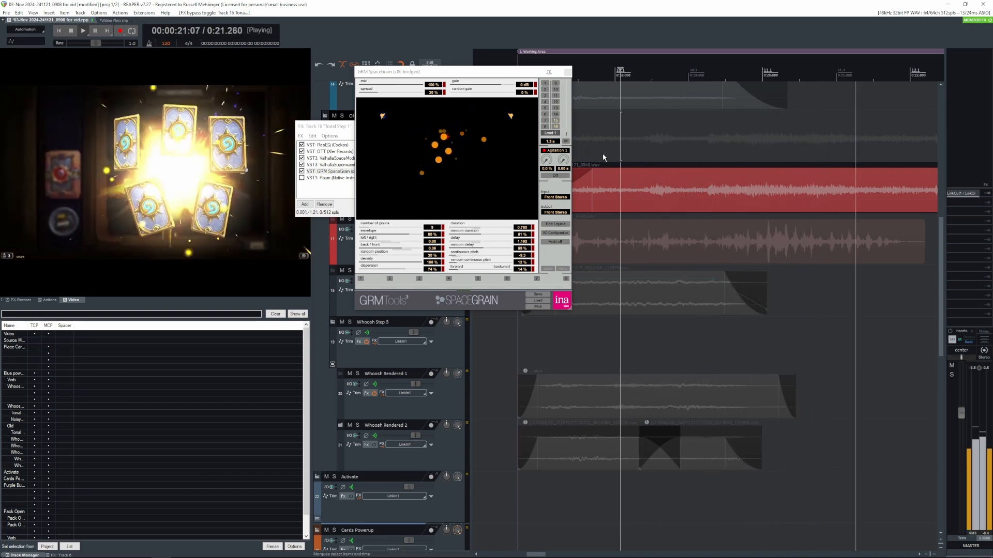
{"action": "key", "text": "space"}
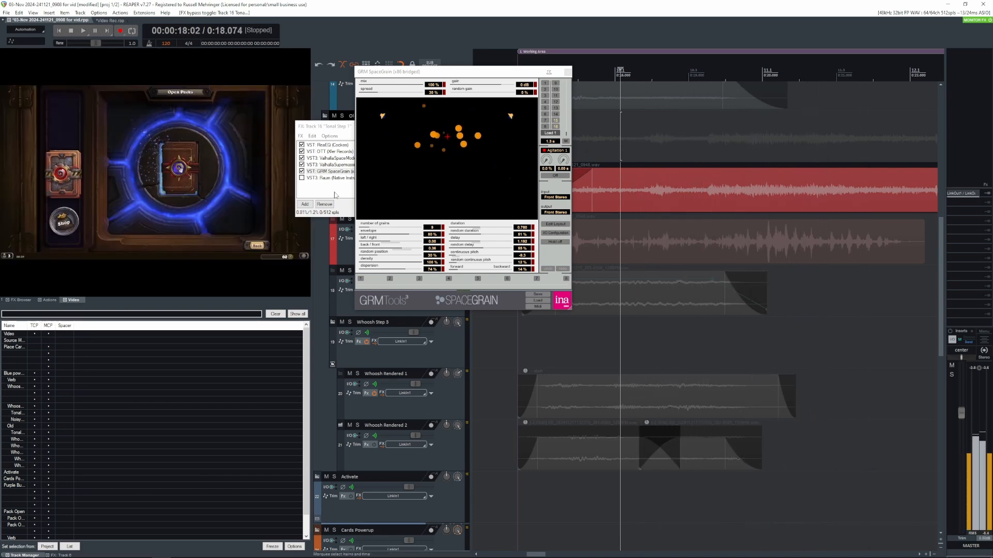
- Enable Raum in the Tonal Step 1 FX chain, play the clip through the full chain, and close the chain
{"action": "left_click", "coordinate": [302, 179]}
{"action": "left_click_drag", "start_coordinate": [422, 73], "coordinate": [536, 107]}
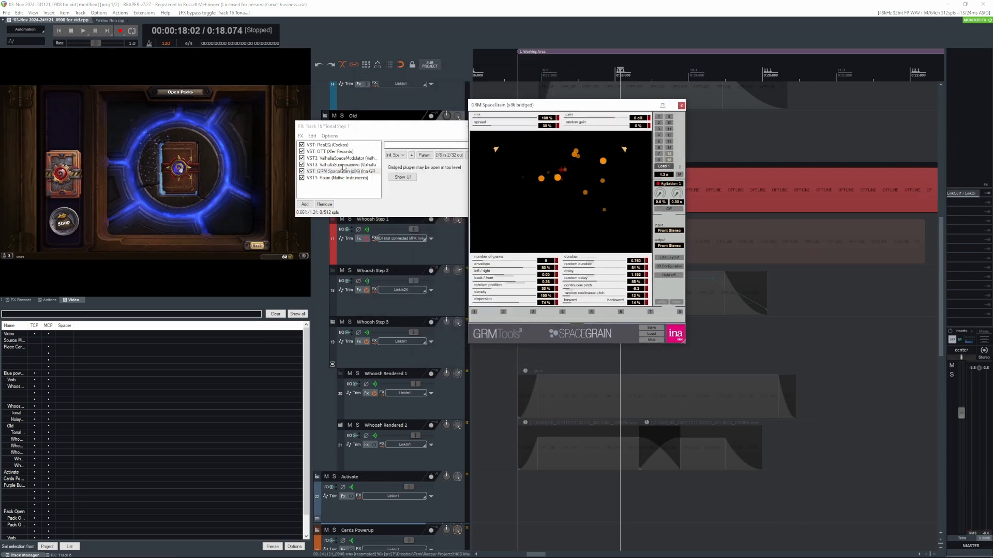
{"action": "left_click_drag", "start_coordinate": [484, 128], "coordinate": [366, 114]}
{"action": "left_click", "coordinate": [647, 173]}
{"action": "key", "text": "space"}
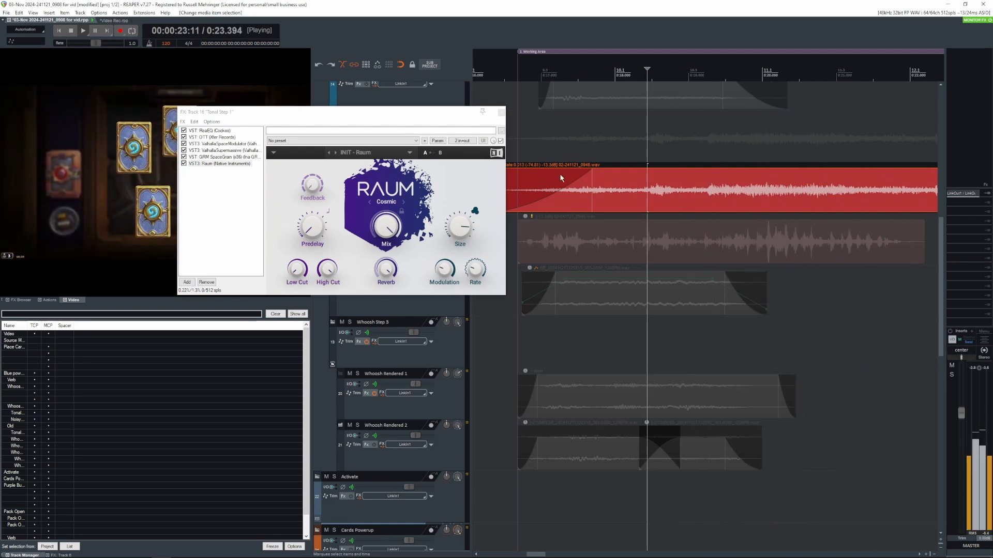
{"action": "key", "text": "space"}
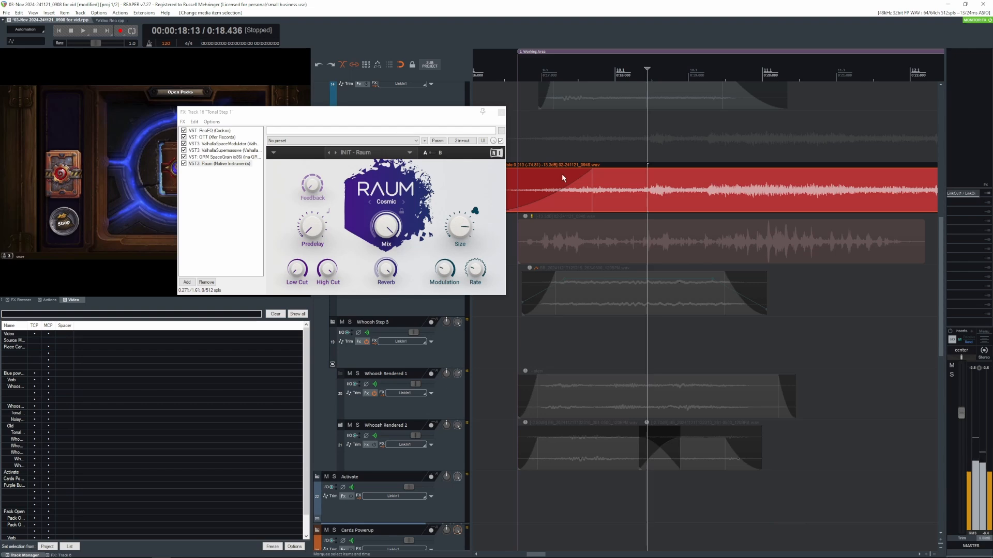
{"action": "left_click", "coordinate": [501, 112]}
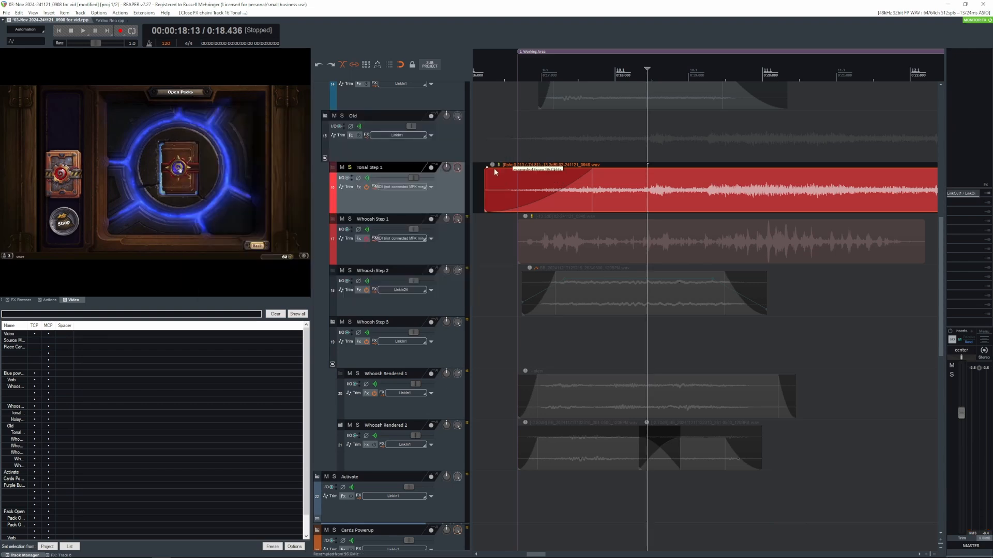
- Switch the solo from Tonal Step 1 to Whoosh Step 1 and play its clip with the effects bypassed
{"action": "left_click", "coordinate": [351, 168]}
{"action": "left_click", "coordinate": [348, 220]}
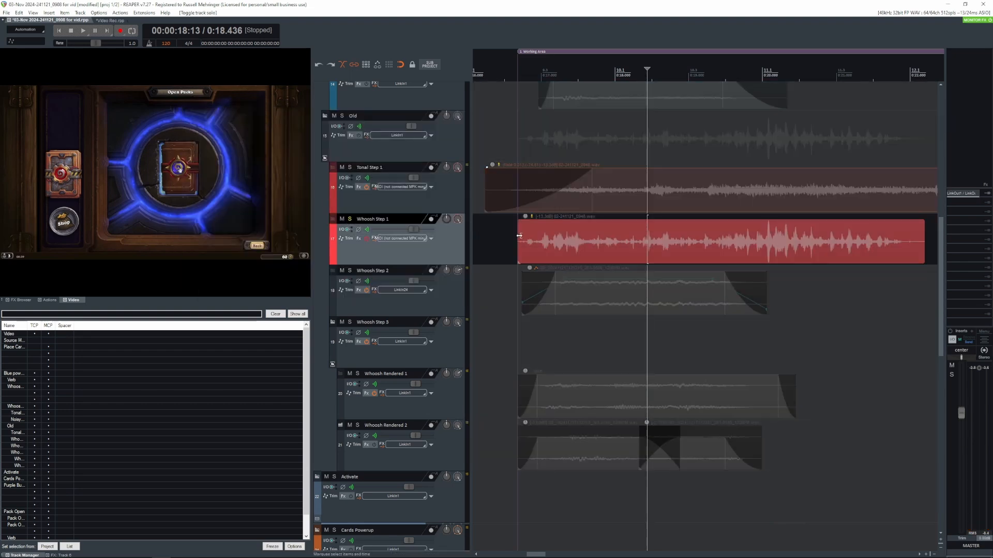
{"action": "key", "text": "space"}
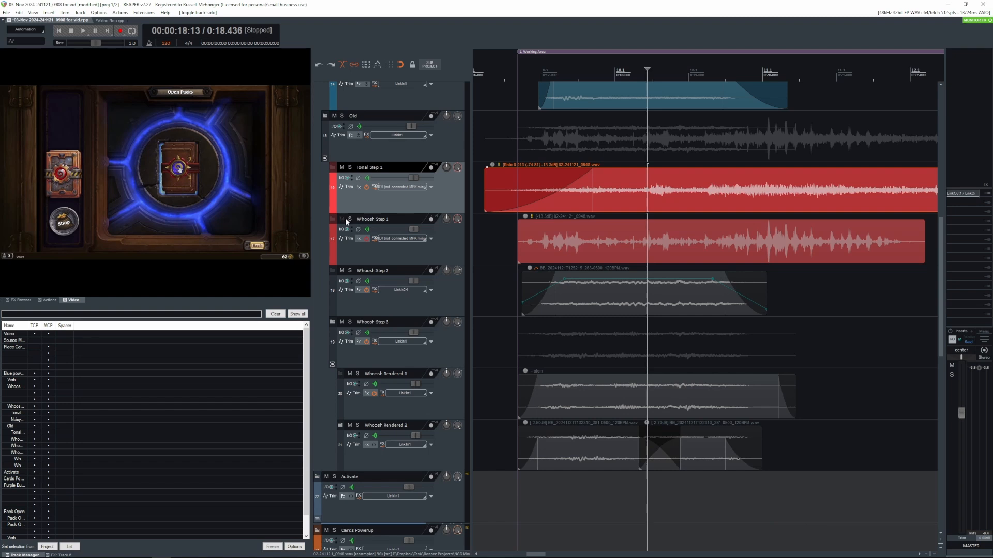
{"action": "left_click", "coordinate": [347, 218]}
{"action": "left_click", "coordinate": [542, 229]}
{"action": "key", "text": "space"}
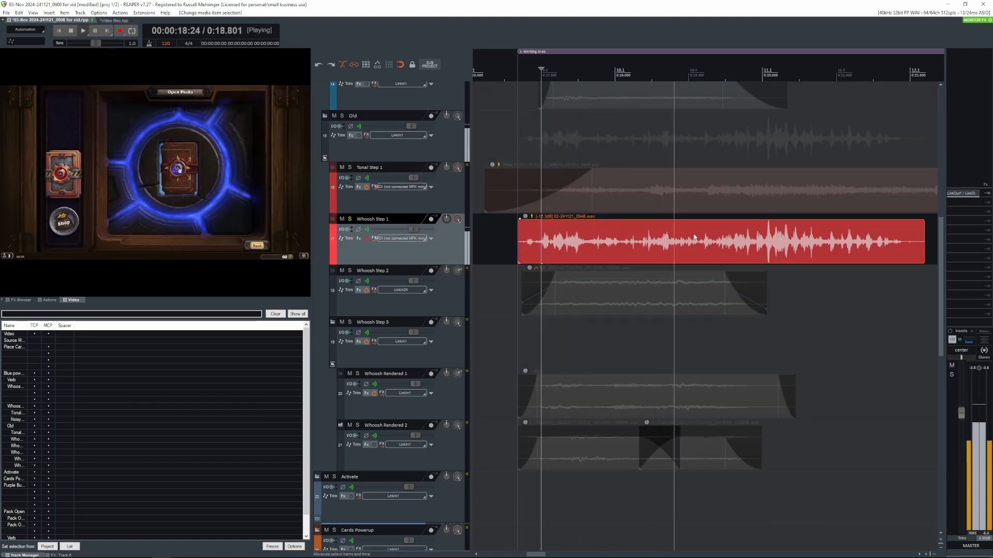
{"action": "key", "text": "space"}
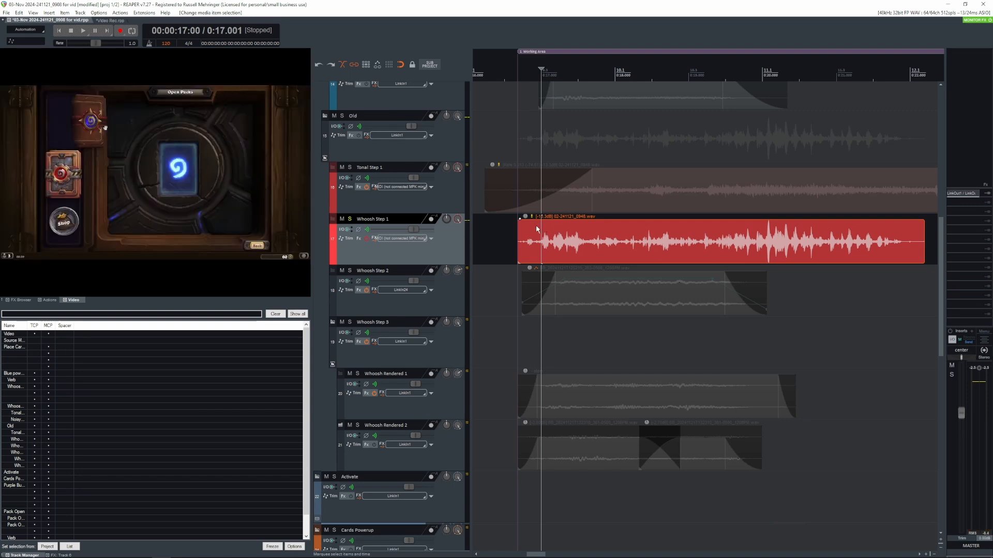
{"action": "left_click", "coordinate": [536, 229]}
{"action": "key", "text": "space"}
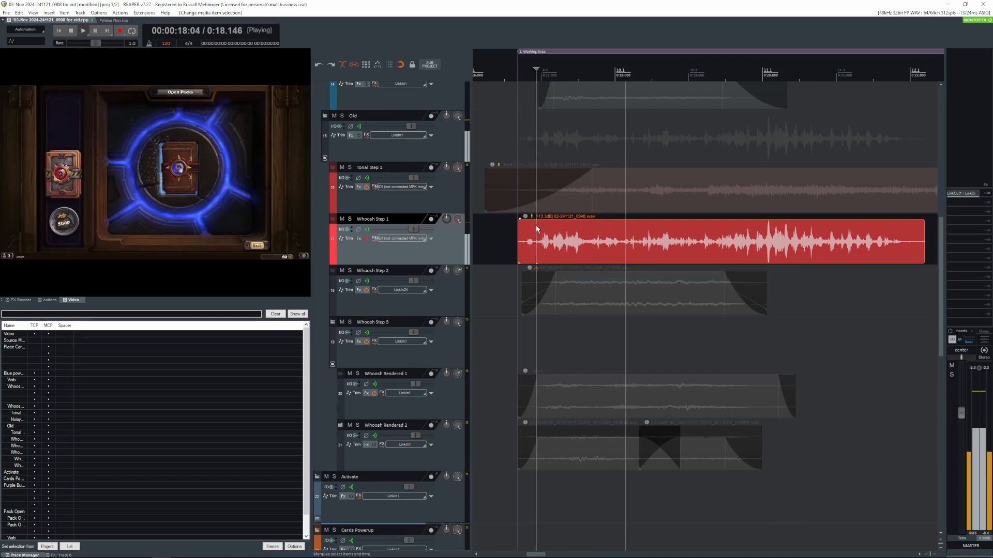
{"action": "key", "text": "space"}
- Open the Whoosh Step 1 FX chain and look through its OTT, Valhalla and GRM SpaceGrain plug-ins
{"action": "left_click", "coordinate": [358, 238]}
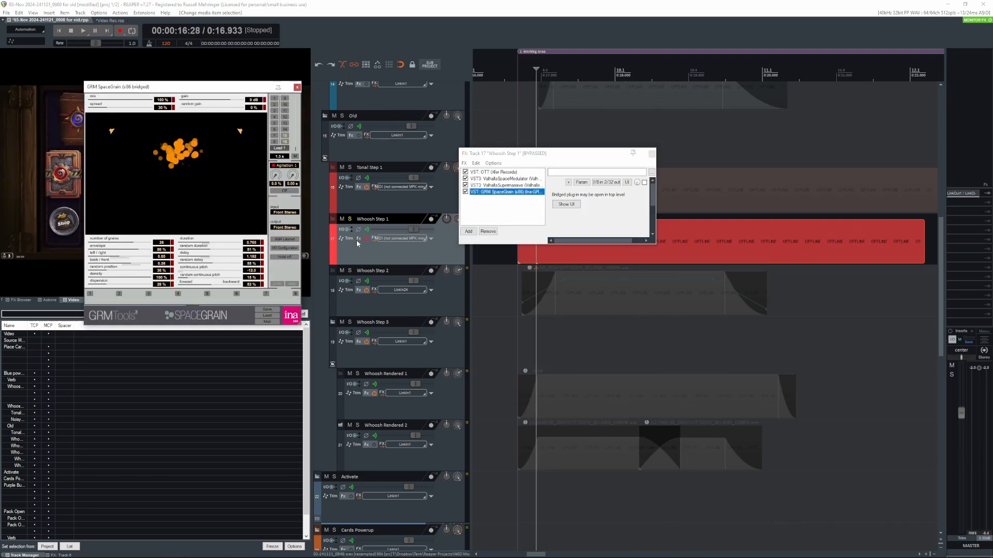
{"action": "left_click", "coordinate": [487, 172]}
{"action": "left_click", "coordinate": [493, 179]}
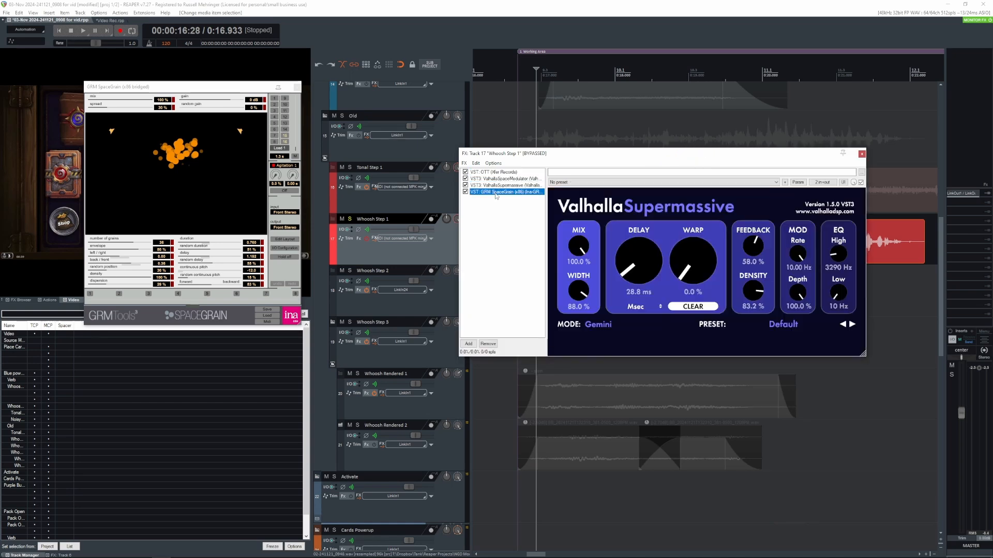
{"action": "left_click_drag", "start_coordinate": [239, 88], "coordinate": [250, 194]}
- Re-enable the Whoosh Step 1 track's FX, play the clip through the chain, and close the plug-in windows
{"action": "left_click", "coordinate": [366, 240]}
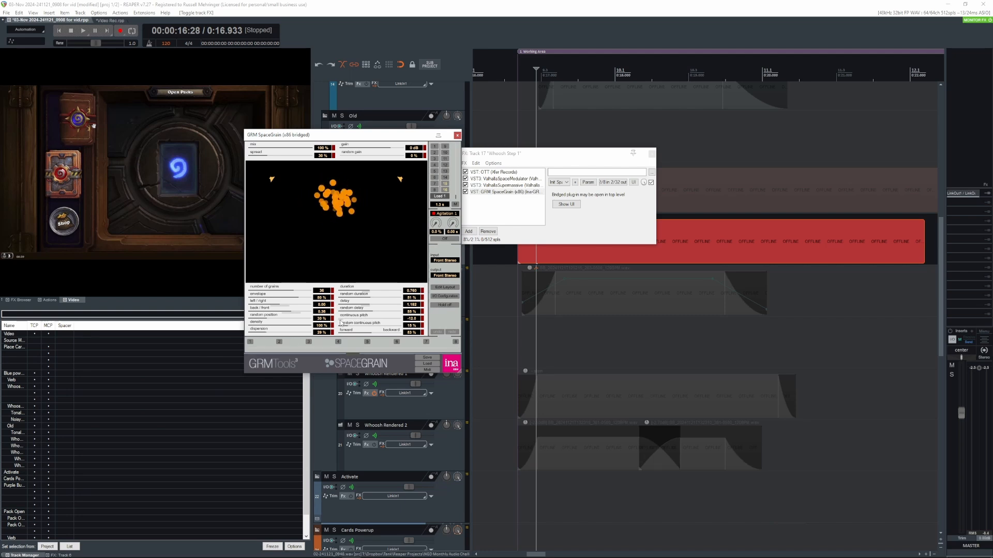
{"action": "left_click_drag", "start_coordinate": [578, 155], "coordinate": [620, 315]}
{"action": "left_click", "coordinate": [531, 183]}
{"action": "key", "text": "space"}
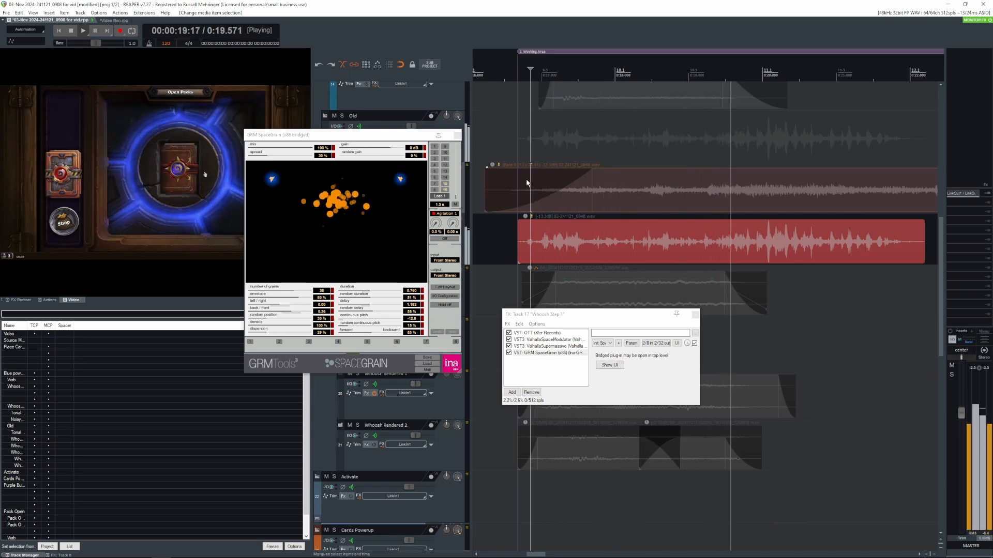
{"action": "key", "text": "space"}
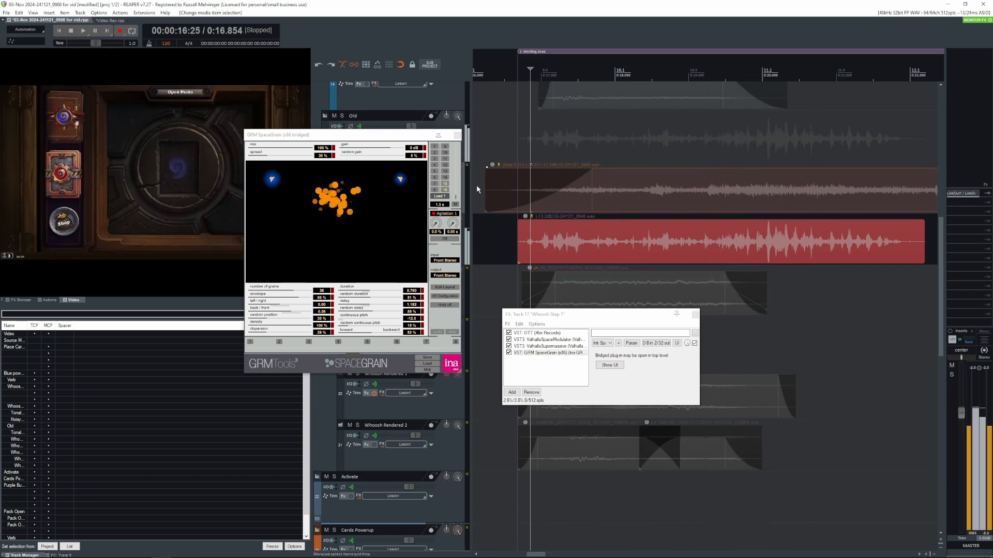
{"action": "left_click", "coordinate": [457, 136]}
{"action": "left_click", "coordinate": [695, 314]}
- Switch the solo from Whoosh Step 1 to Whoosh Step 2, select its clip with a matching time selection, and play it
{"action": "left_click", "coordinate": [512, 252]}
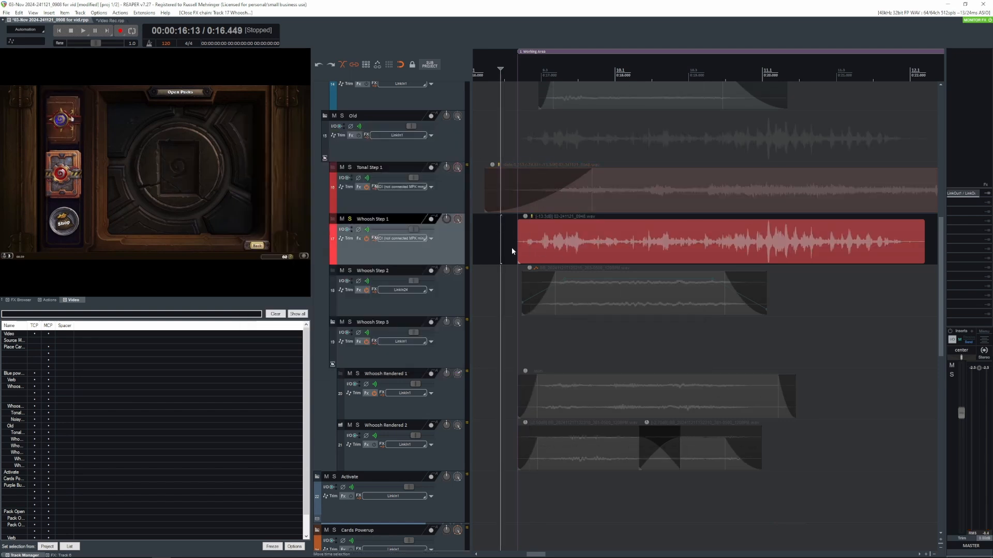
{"action": "key", "text": "shift+s"}
{"action": "left_click", "coordinate": [512, 281]}
{"action": "key", "text": "shift+s"}
{"action": "left_click", "coordinate": [590, 305]}
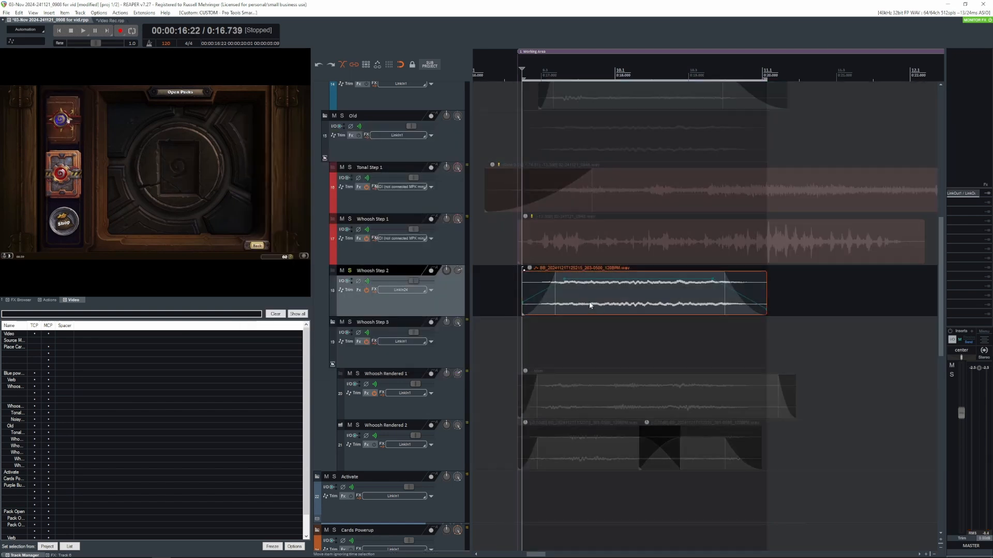
{"action": "key", "text": "space"}
{"action": "left_click", "coordinate": [695, 314]}
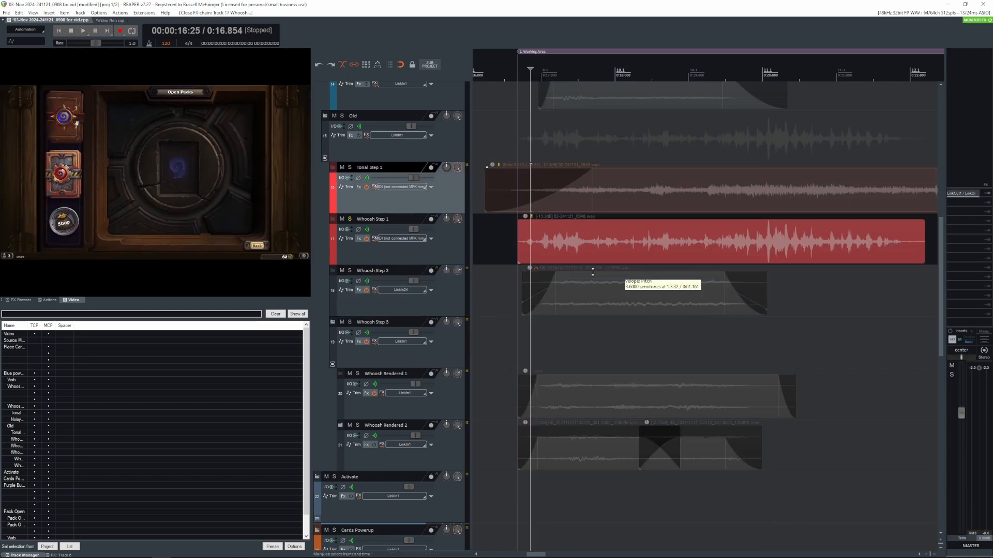
{"action": "left_click", "coordinate": [501, 254]}
{"action": "key", "text": "shift+s"}
{"action": "left_click", "coordinate": [512, 279]}
{"action": "key", "text": "shift+s"}
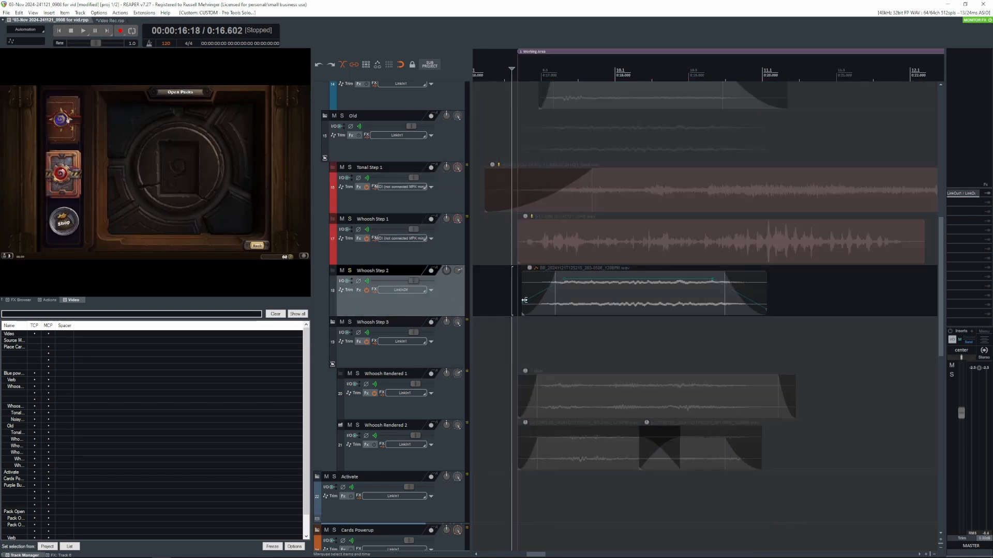
{"action": "left_click", "coordinate": [557, 306]}
{"action": "key", "text": "space"}
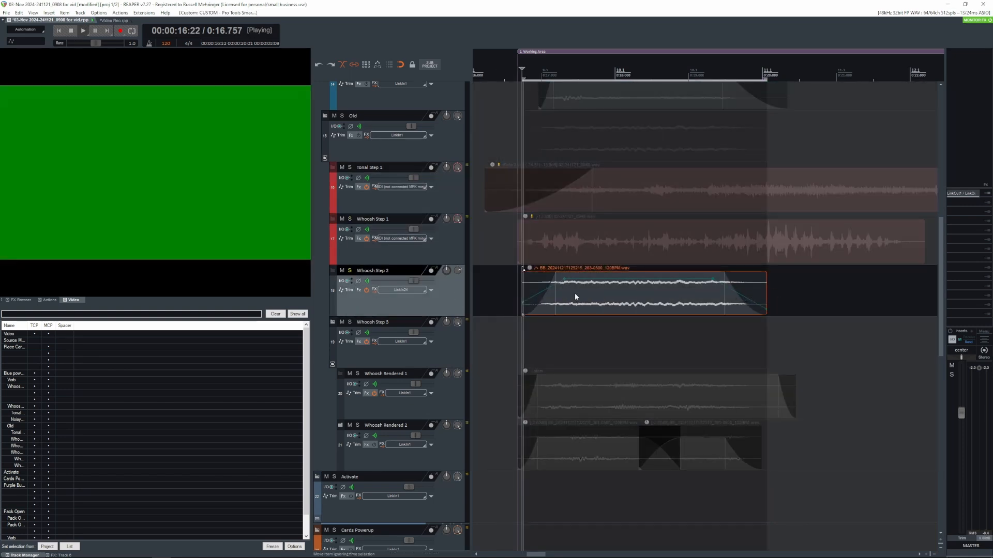
{"action": "key", "text": "space"}
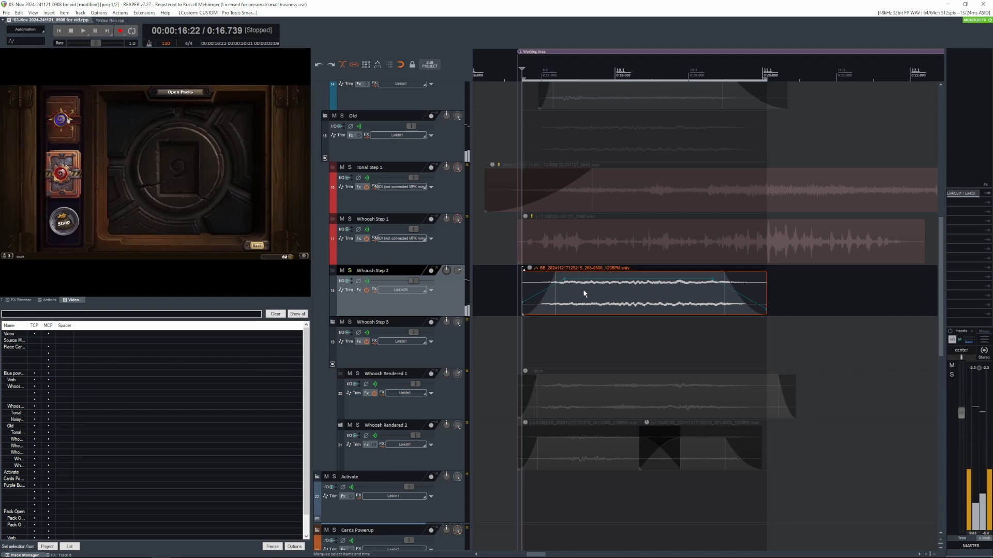
- Examine the filter, flanger, ensemble and delay modules of the Magic Swisherizer preset in Whoosh Step 2's Snap Heap, and close the FX chain
{"action": "left_click", "coordinate": [373, 290]}
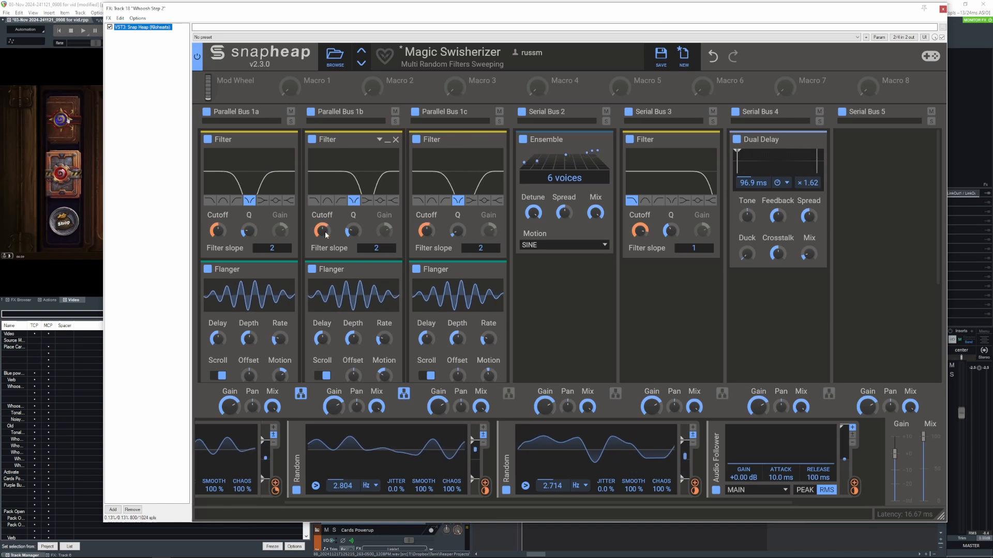
{"action": "scroll", "coordinate": [222, 310], "scroll_direction": "down", "scroll_amount": 1}
{"action": "left_click", "coordinate": [221, 318]}
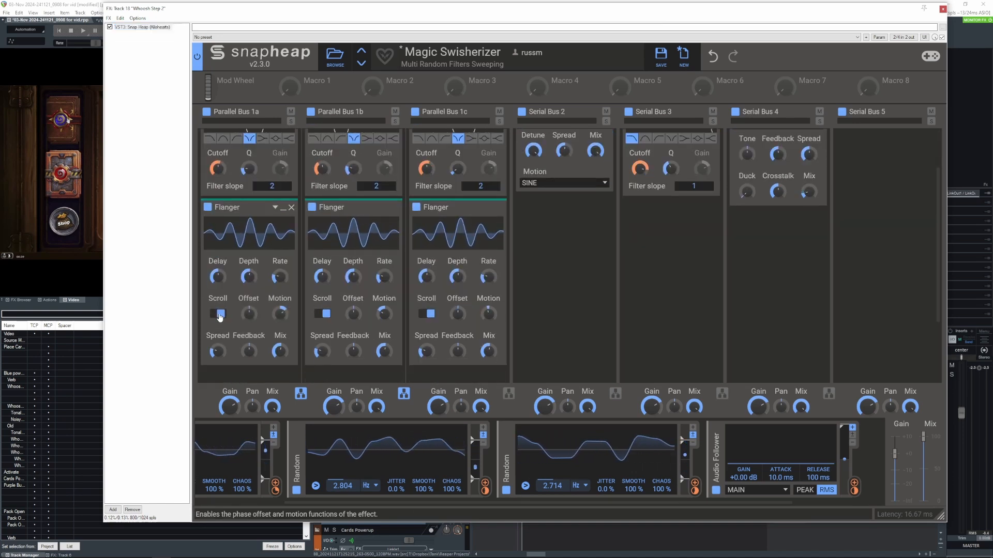
{"action": "left_click", "coordinate": [217, 314]}
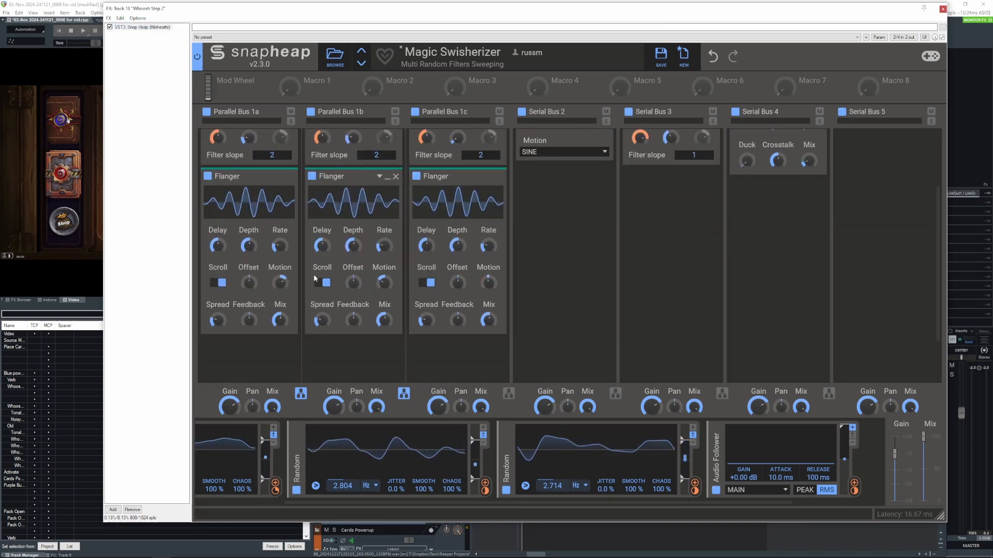
{"action": "scroll", "coordinate": [479, 320], "scroll_direction": "down", "scroll_amount": 1}
{"action": "scroll", "coordinate": [321, 440], "scroll_direction": "up", "scroll_amount": 3}
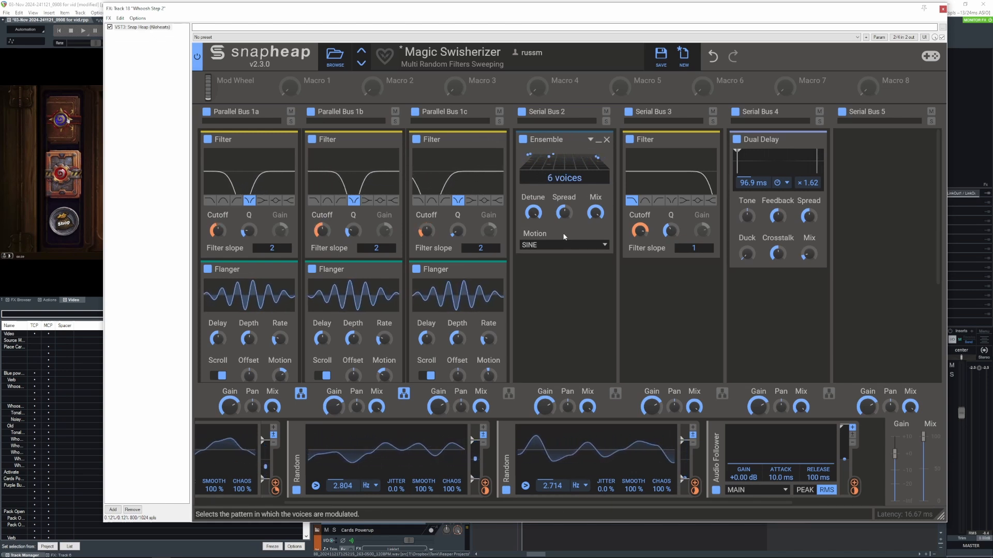
{"action": "mouse_move", "coordinate": [642, 244]}
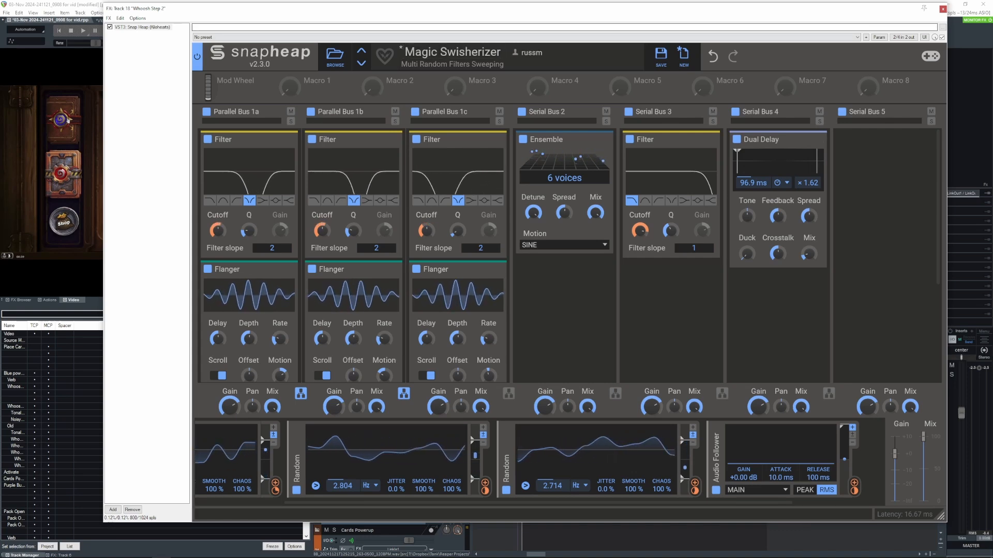
{"action": "left_click_drag", "start_coordinate": [487, 11], "coordinate": [496, 39]}
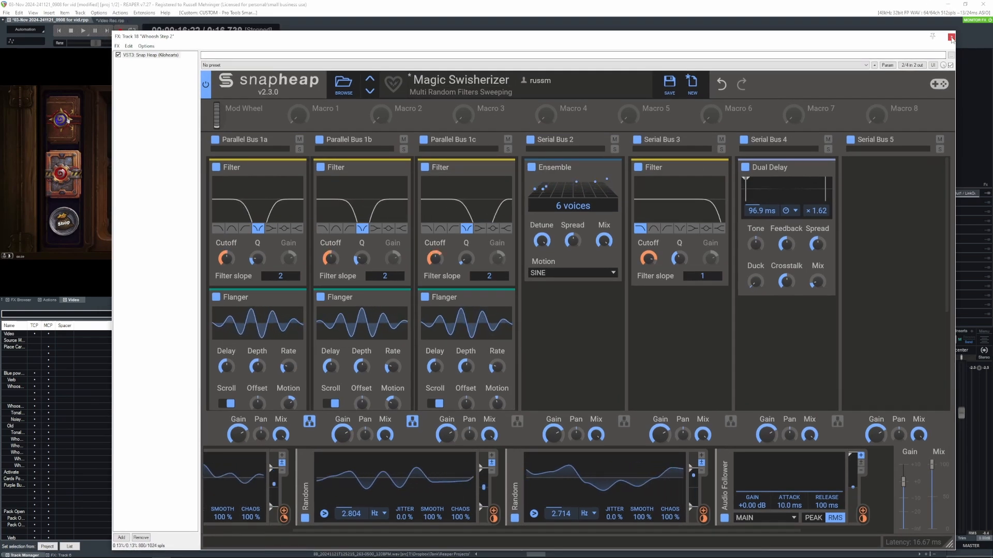
{"action": "left_click", "coordinate": [951, 37]}
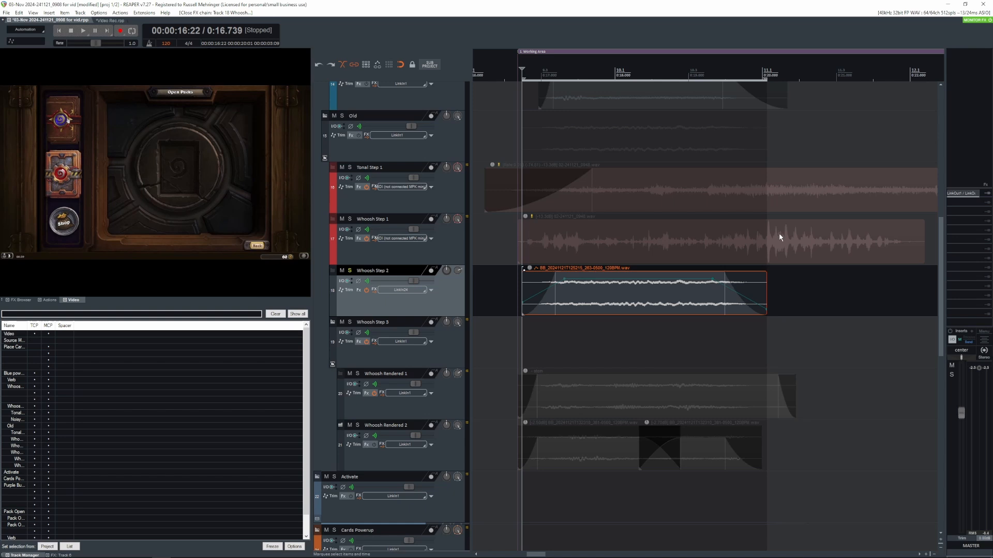
- Play the soloed Whoosh Step 2 clip from near its start and stop playback
{"action": "left_click", "coordinate": [527, 227]}
{"action": "key", "text": "space"}
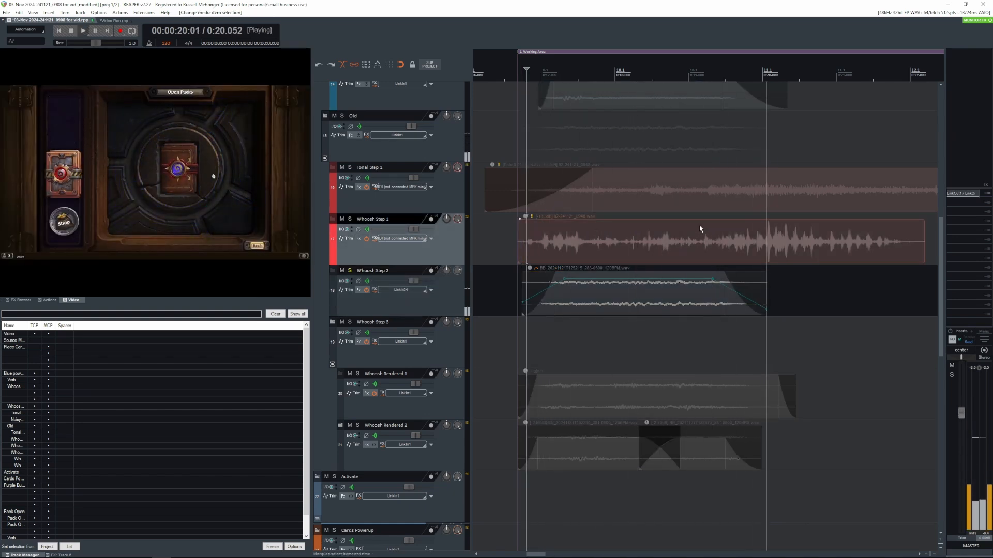
{"action": "key", "text": "space"}
- Switch the solo from the Whoosh Step 2 track to the Whoosh Step 3 folder
{"action": "left_click", "coordinate": [350, 271]}
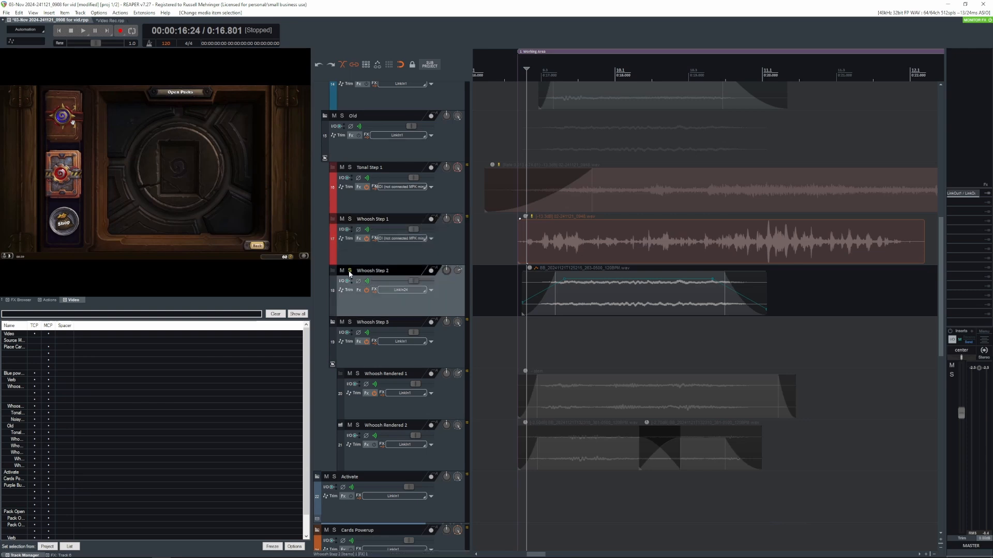
{"action": "scroll", "coordinate": [594, 340], "scroll_direction": "down", "scroll_amount": 1}
{"action": "left_click", "coordinate": [515, 288]}
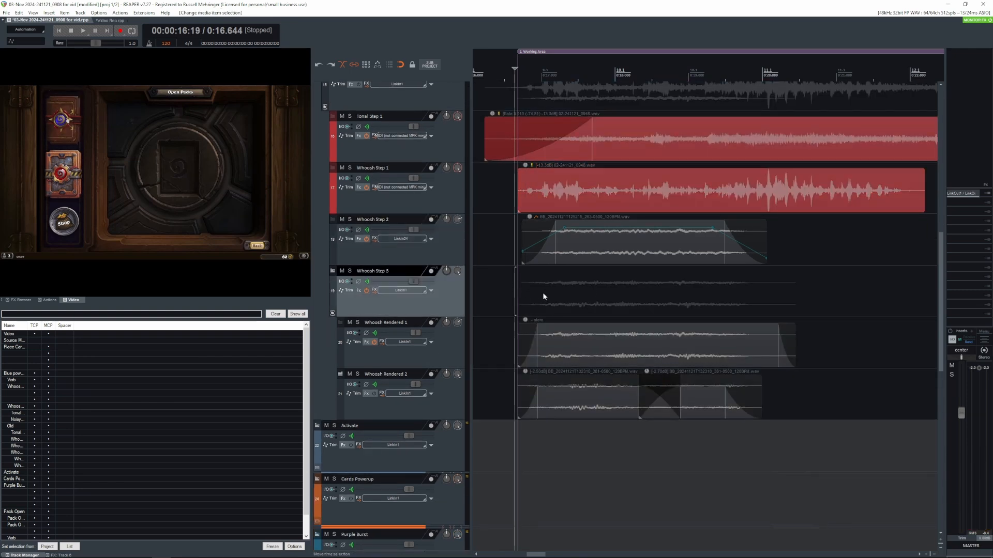
{"action": "key", "text": "shift+s"}
- Look through the ReaDelay and kHs Ensemble plug-ins in the Whoosh Rendered 1 FX chain and close it
{"action": "scroll", "coordinate": [579, 296], "scroll_direction": "down", "scroll_amount": 1}
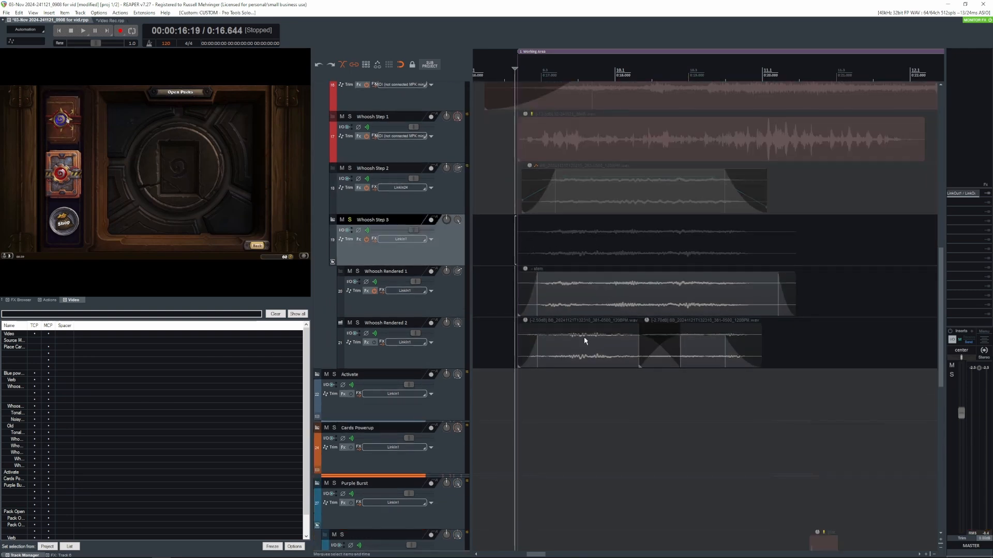
{"action": "left_click", "coordinate": [512, 281]}
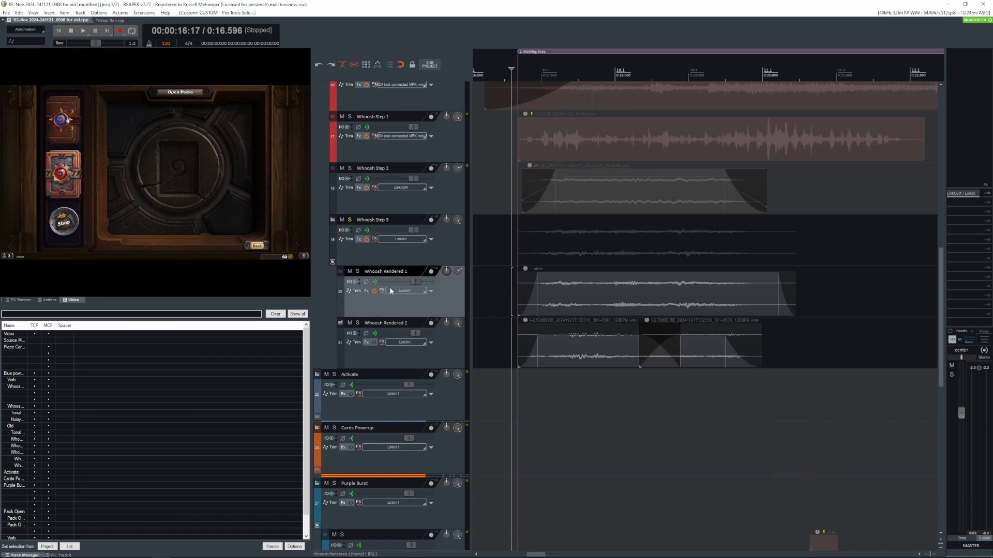
{"action": "left_click", "coordinate": [365, 290]}
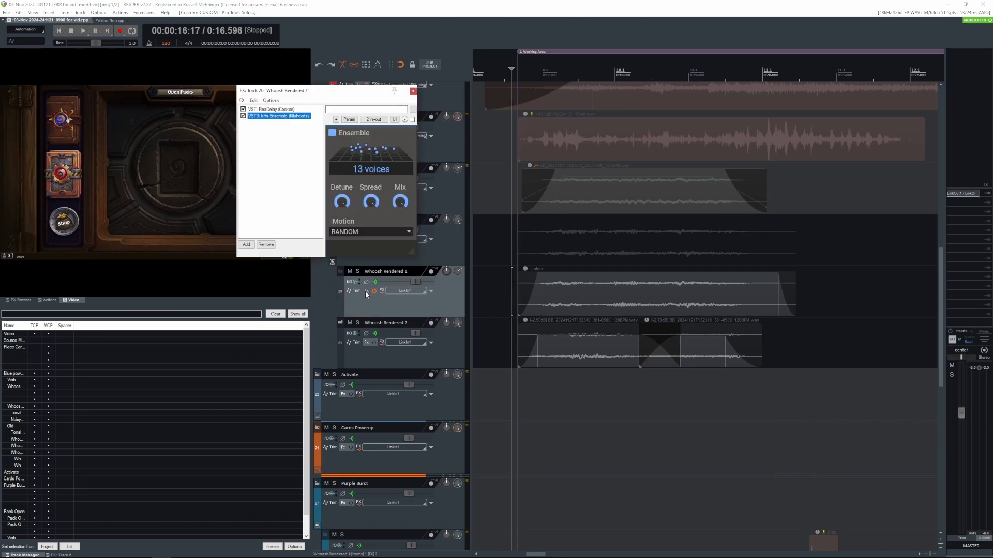
{"action": "left_click", "coordinate": [271, 117]}
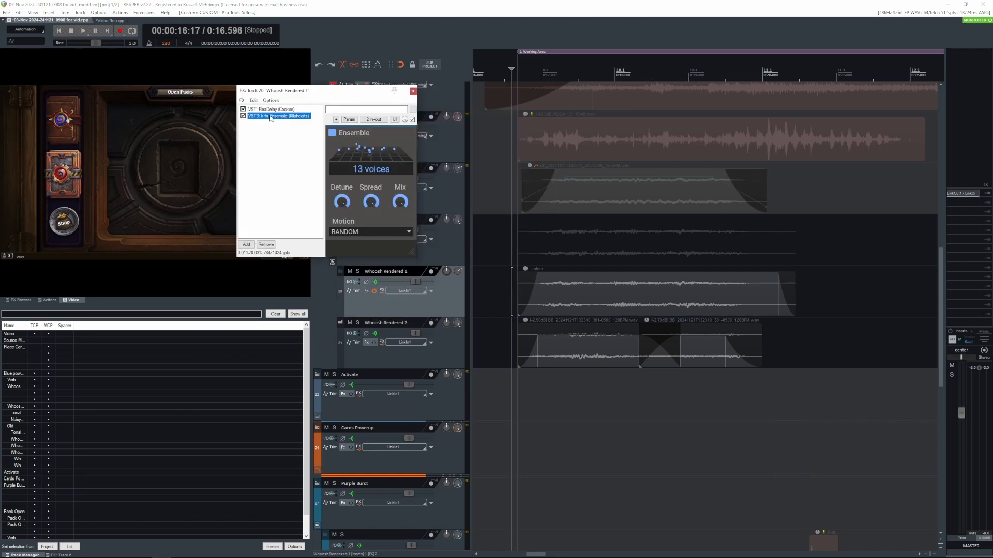
{"action": "left_click", "coordinate": [413, 92]}
- Look through the Snap Heap and Stratus plug-ins on the Whoosh Step 3 folder, close its FX chain, and play the folder
{"action": "left_click", "coordinate": [359, 240]}
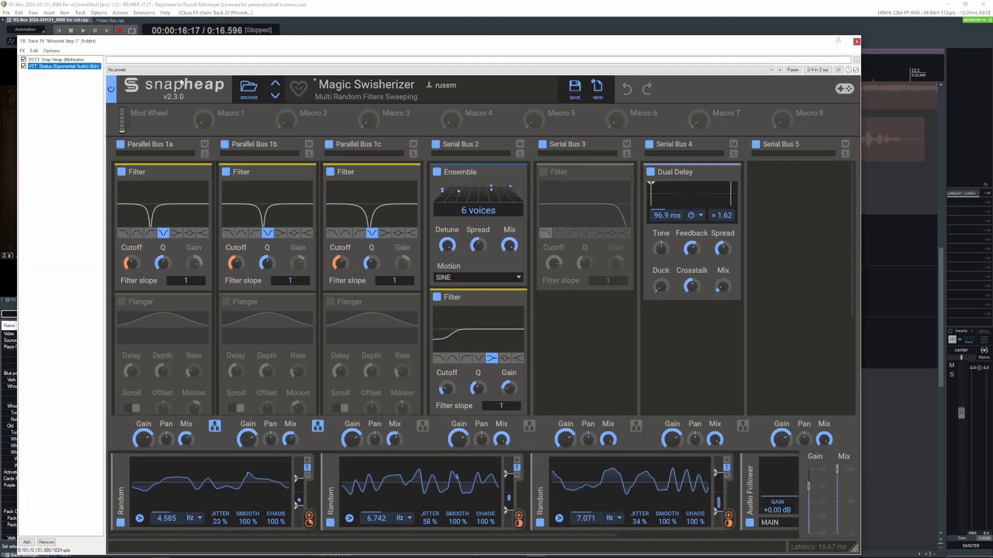
{"action": "left_click", "coordinate": [54, 65]}
{"action": "left_click", "coordinate": [489, 41]}
{"action": "key", "text": "space"}
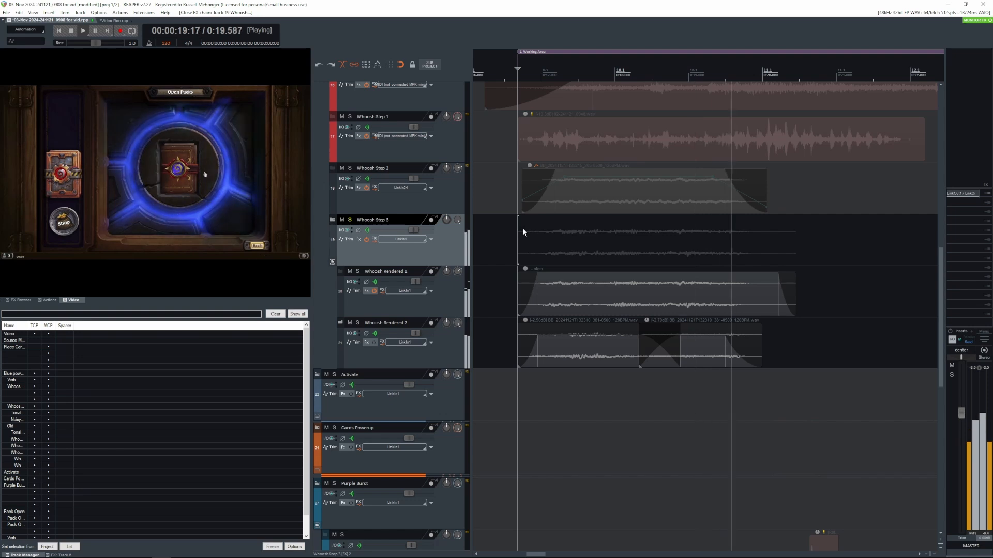
{"action": "key", "text": "space"}
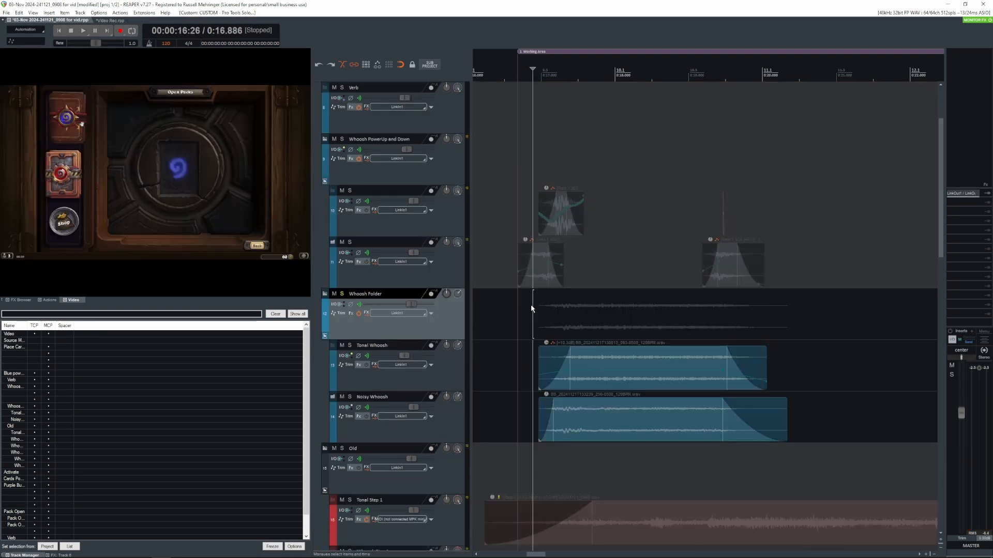
- Inspect the kHs Chorus on the soloed Whoosh Folder, close its FX chain, and play the folder's clips from their start
{"action": "left_click", "coordinate": [498, 372]}
{"action": "left_click", "coordinate": [366, 314]}
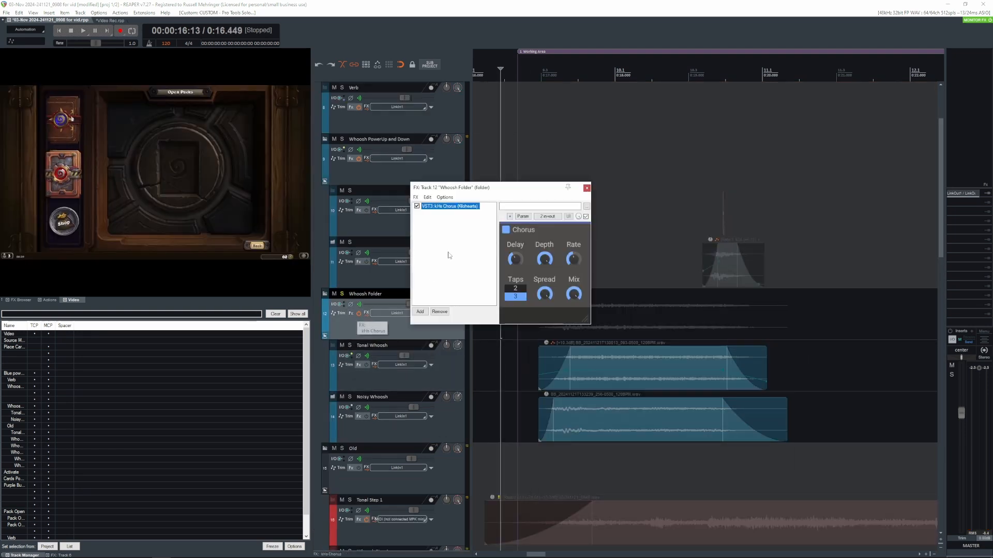
{"action": "left_click", "coordinate": [585, 188]}
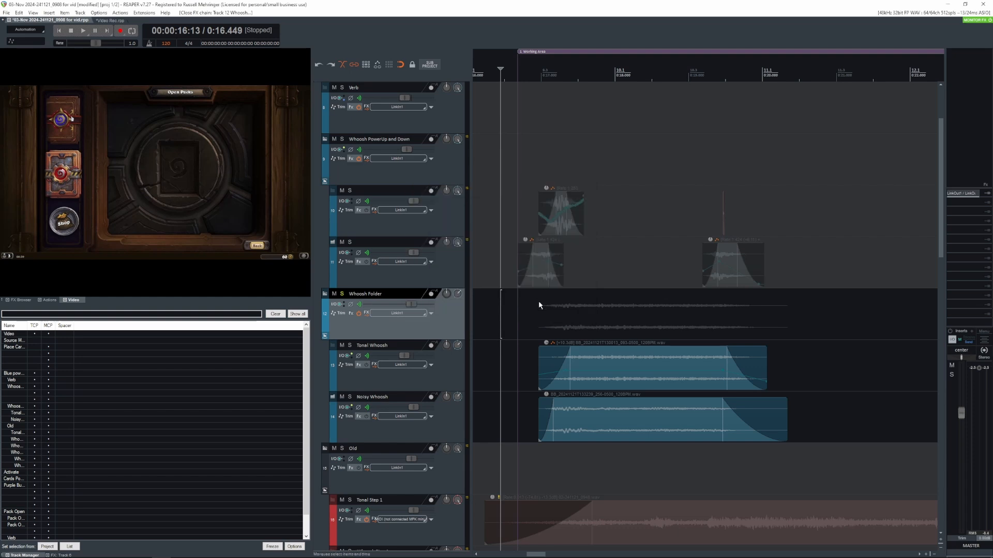
{"action": "left_click", "coordinate": [537, 303]}
{"action": "key", "text": "space"}
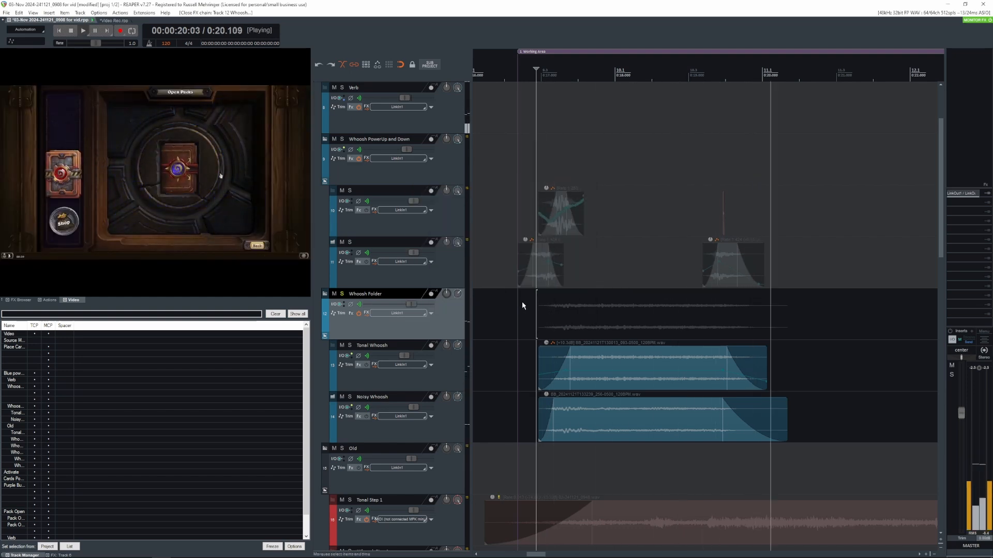
{"action": "key", "text": "space"}
- Switch the solo from Whoosh Folder to the Whoosh PowerUp and Down folder
{"action": "left_click", "coordinate": [341, 294]}
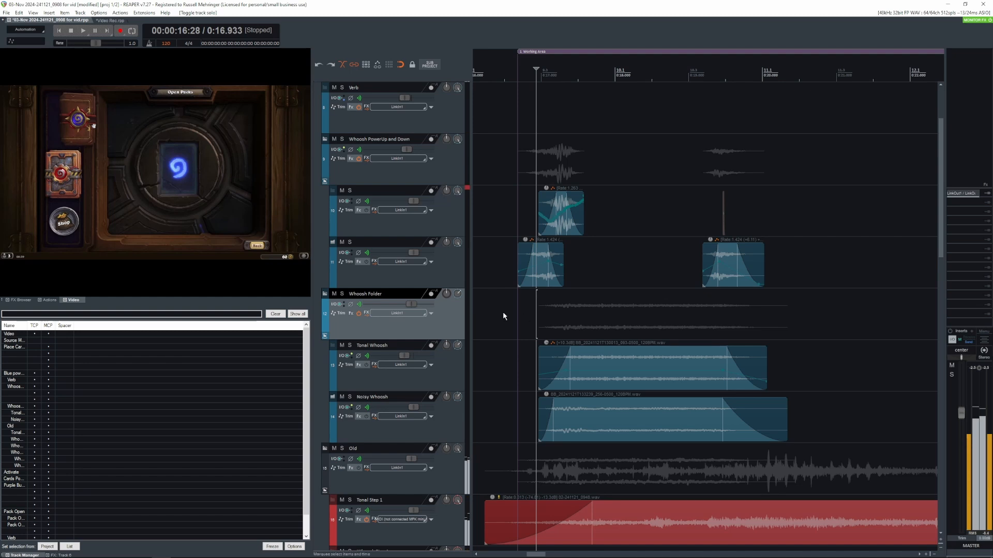
{"action": "scroll", "coordinate": [509, 298], "scroll_direction": "up", "scroll_amount": 1}
{"action": "left_click", "coordinate": [513, 206]}
{"action": "key", "text": "shift+s"}
- Select the first clip on track 11 with a matching time selection, and inspect the kHs Chorus on the Whoosh PowerUp and Down folder
{"action": "left_click", "coordinate": [511, 271]}
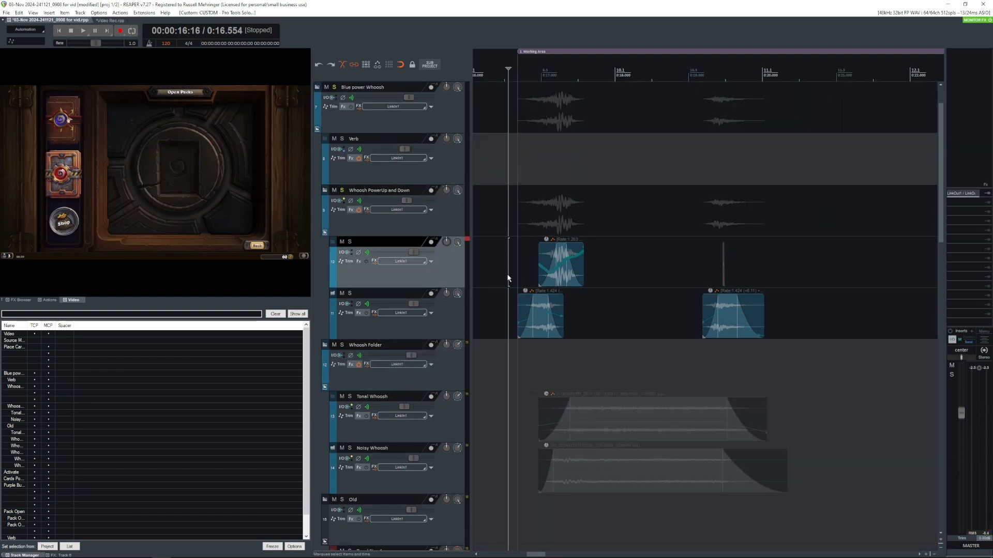
{"action": "left_click", "coordinate": [509, 312]}
{"action": "double_click", "coordinate": [542, 323]}
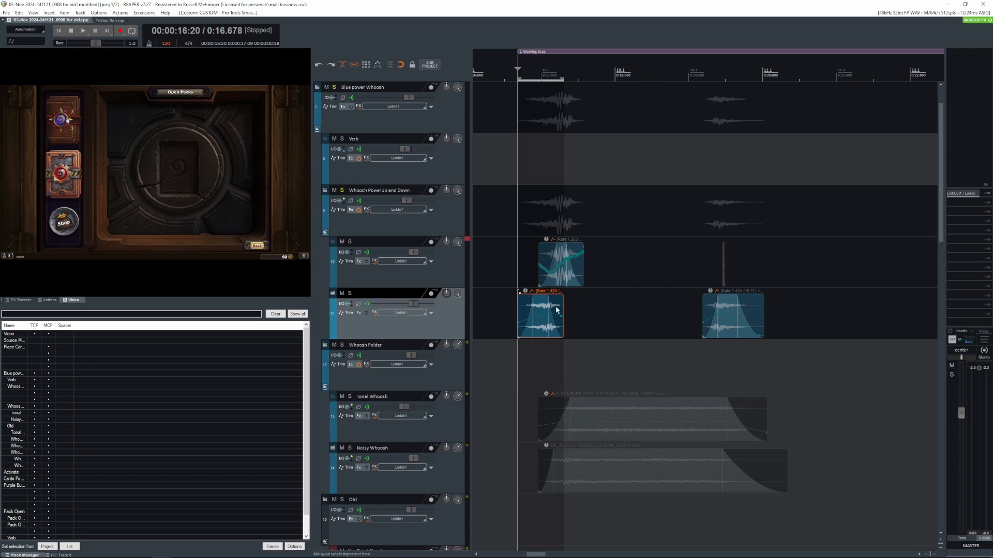
{"action": "left_click", "coordinate": [351, 210]}
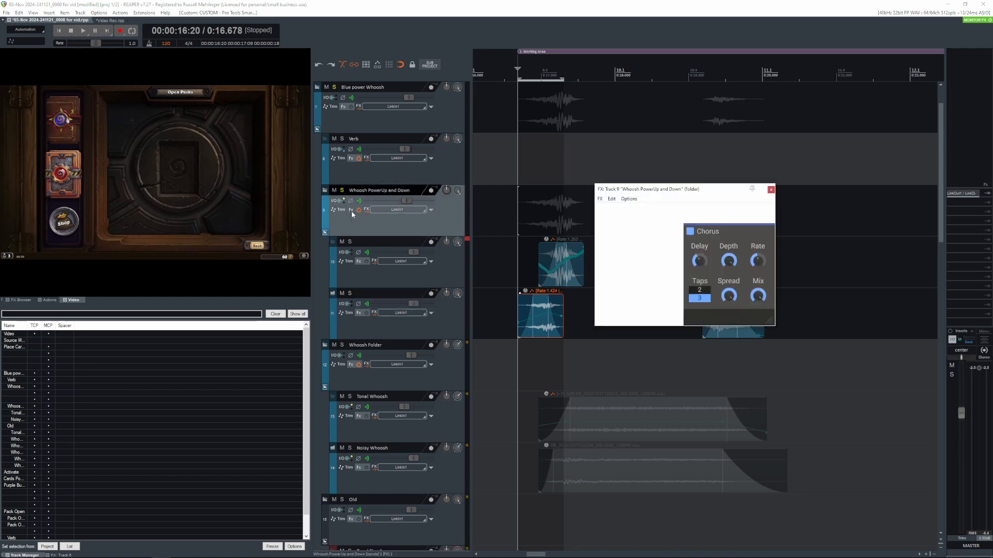
{"action": "left_click", "coordinate": [770, 190]}
- Clear the Whoosh PowerUp and Down solo, mute the Old folder, and play the soloed Blue power Whoosh folder from the whoosh start
{"action": "key", "text": "F6"}
{"action": "left_click", "coordinate": [516, 144]}
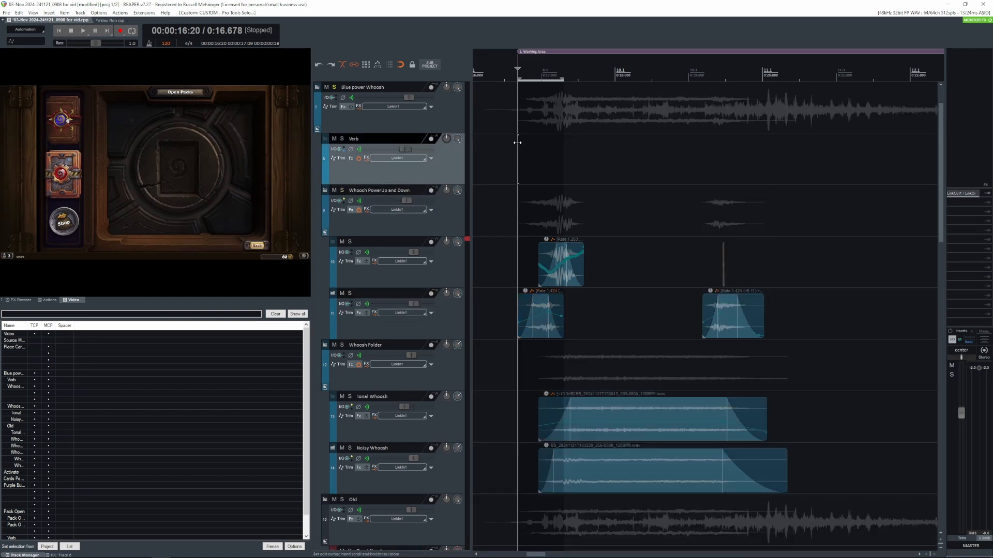
{"action": "key", "text": "space"}
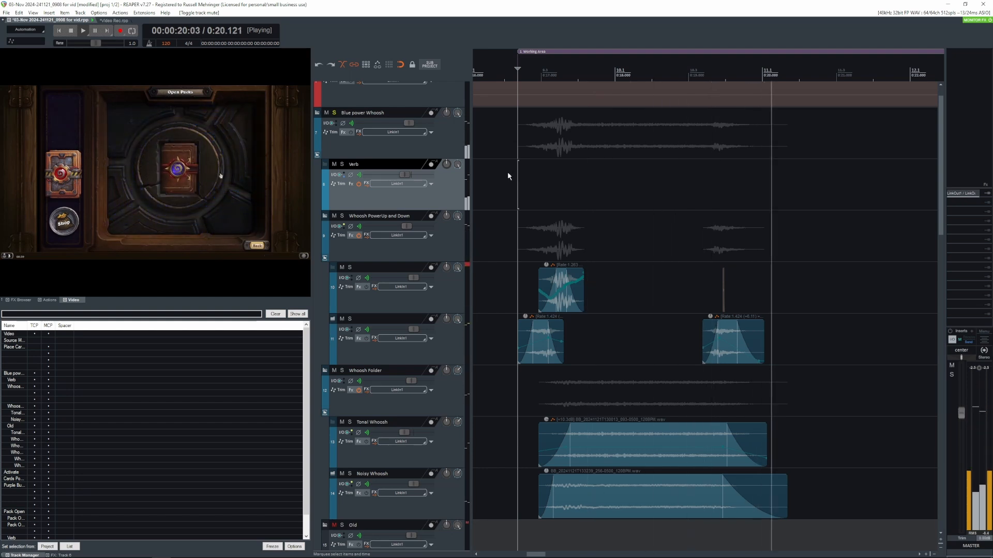
{"action": "key", "text": "space"}
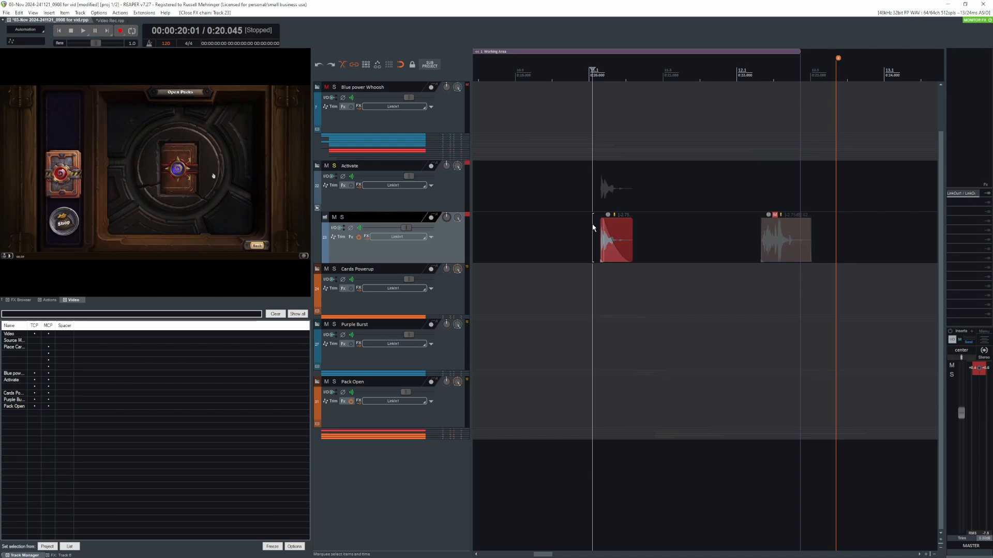
- Play the soloed Activate sound with its effects, then bypass all six plug-ins on track 23 and play it dry
{"action": "key", "text": "space"}
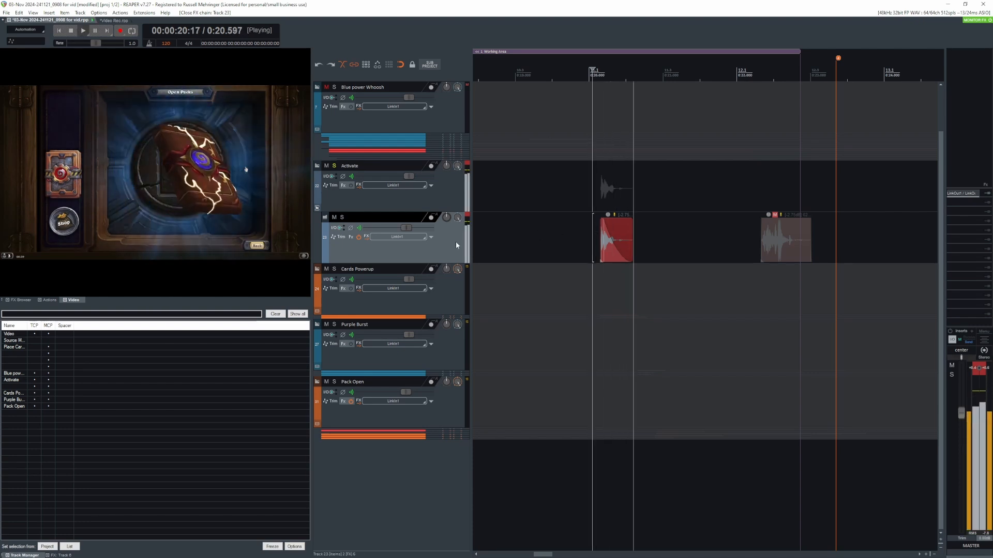
{"action": "key", "text": "space"}
{"action": "left_click", "coordinate": [352, 239]}
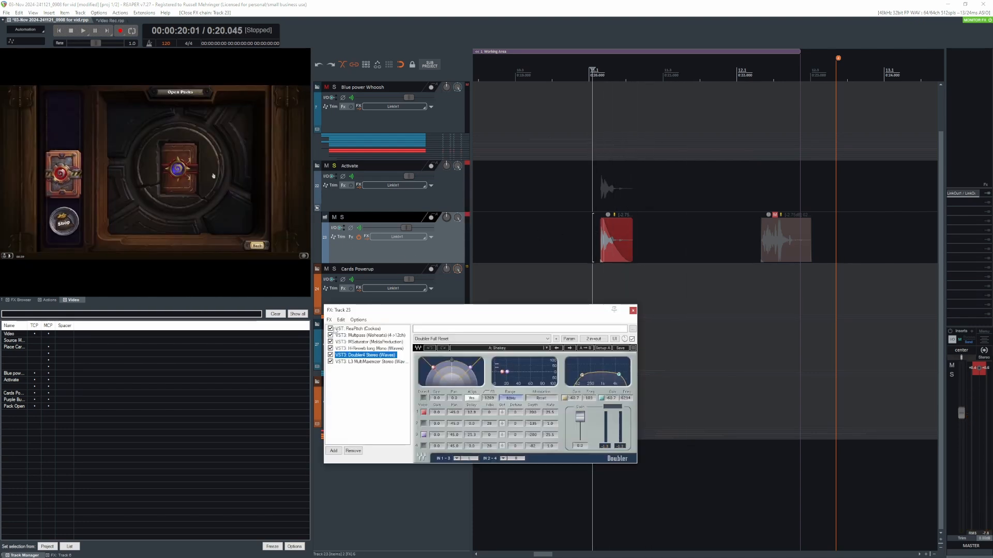
{"action": "left_click", "coordinate": [331, 362]}
{"action": "left_click", "coordinate": [597, 189]}
{"action": "key", "text": "space"}
{"action": "key", "text": "space"}
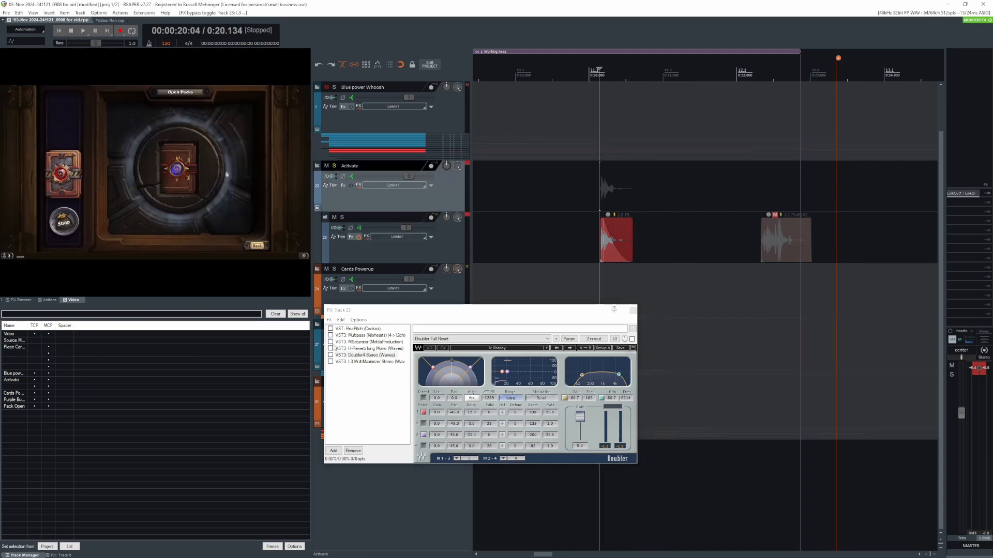
- Enable only the Multipass plug-in on track 23 and play the Activate sound through it
{"action": "left_click", "coordinate": [359, 336]}
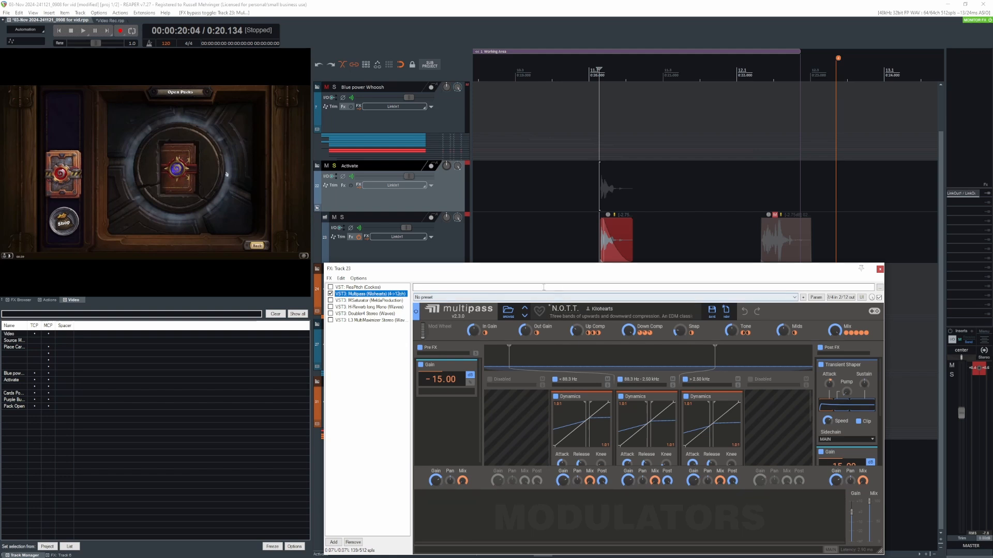
{"action": "left_click_drag", "start_coordinate": [579, 272], "coordinate": [576, 275]}
{"action": "left_click", "coordinate": [596, 183]}
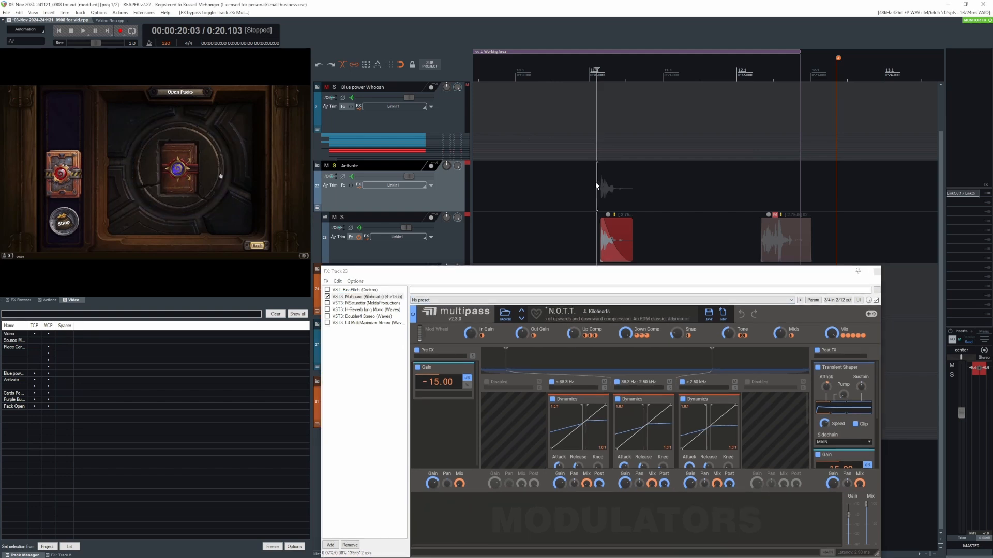
{"action": "key", "text": "space"}
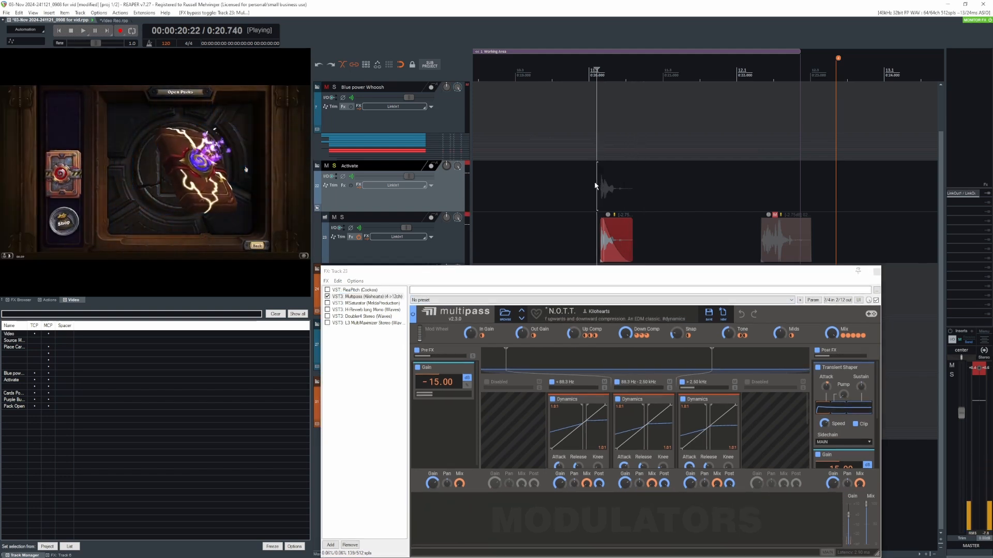
{"action": "key", "text": "space"}
- Enable MSaturator and H-Reverb on track 23 and play the Activate sound through them
{"action": "left_click", "coordinate": [356, 303]}
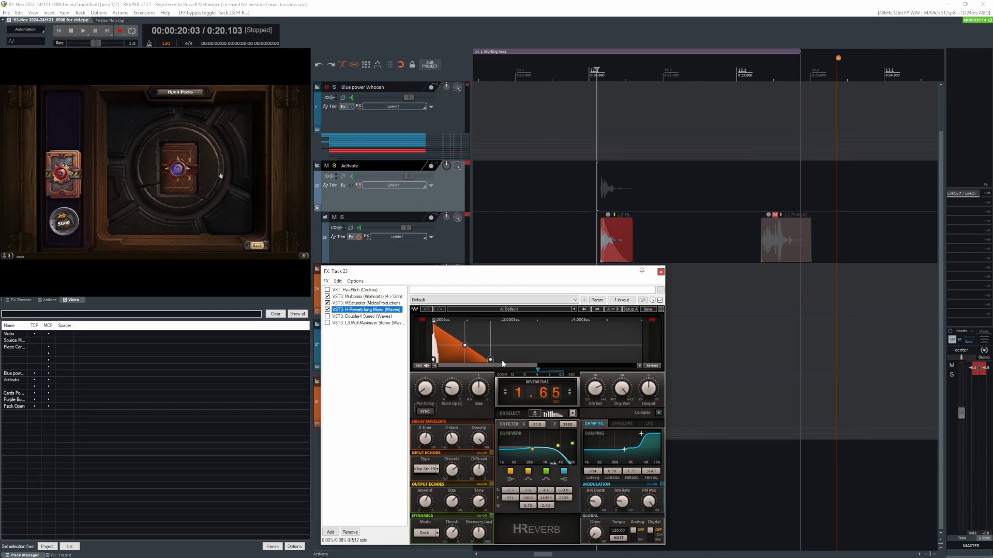
{"action": "left_click", "coordinate": [601, 177]}
{"action": "key", "text": "space"}
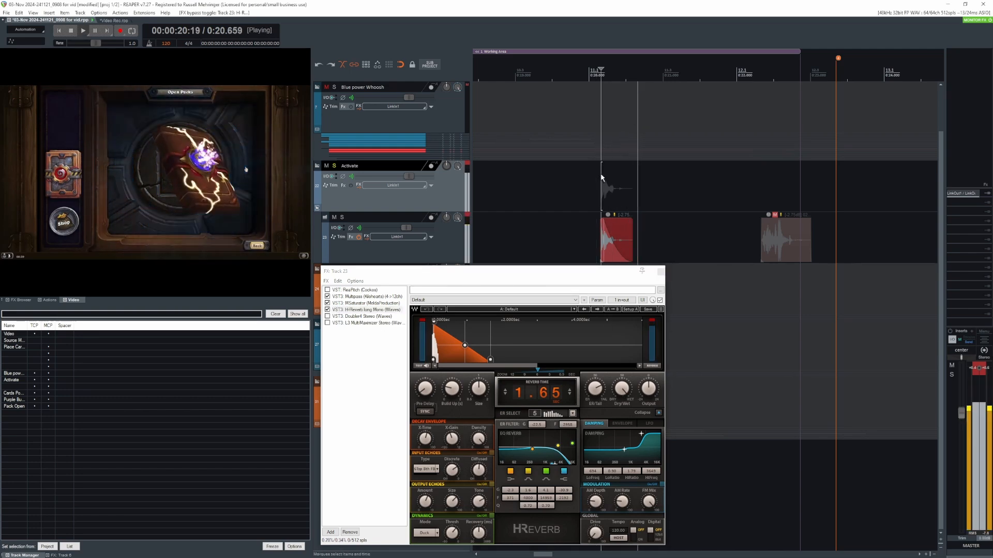
{"action": "key", "text": "space"}
- Enable ReaPitch on track 23, try it after MSaturator, return it to the start of the chain, and play the Activate sound
{"action": "left_click", "coordinate": [591, 180]}
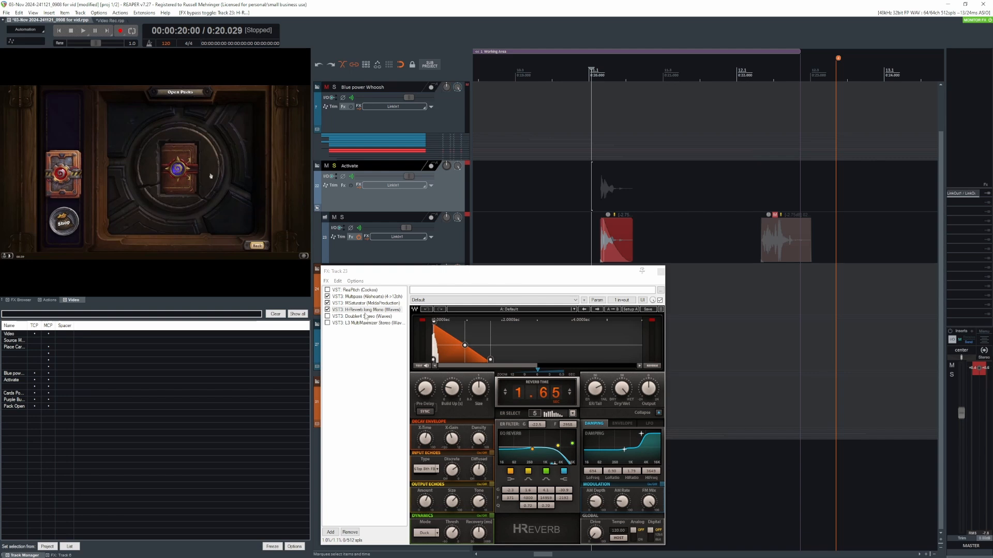
{"action": "left_click", "coordinate": [350, 290]}
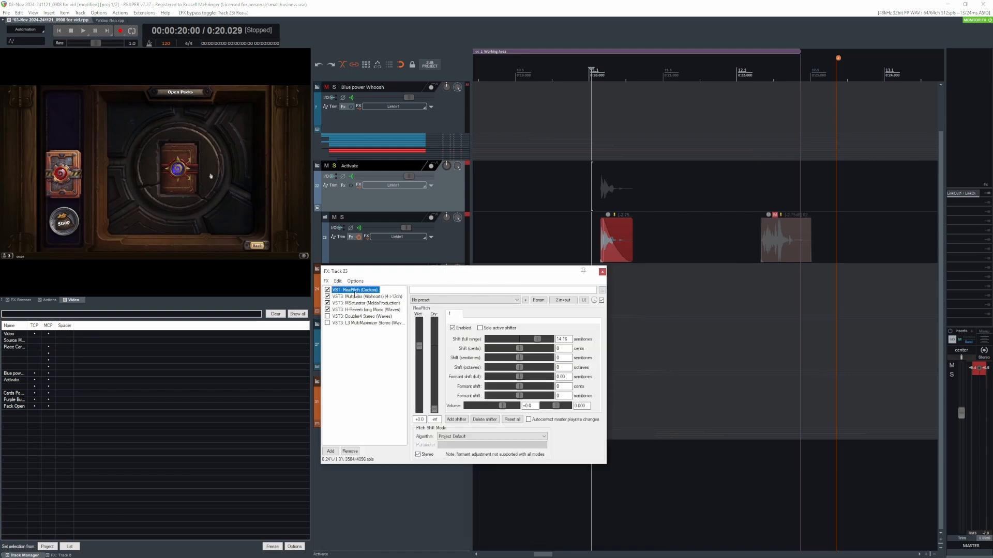
{"action": "left_click_drag", "start_coordinate": [356, 299], "coordinate": [358, 312]}
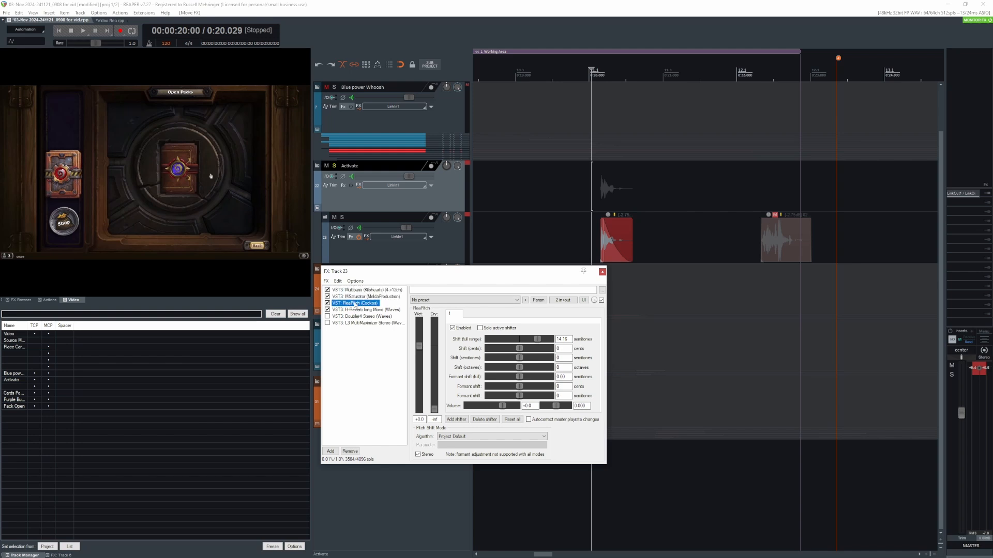
{"action": "left_click", "coordinate": [599, 227]}
{"action": "key", "text": "space"}
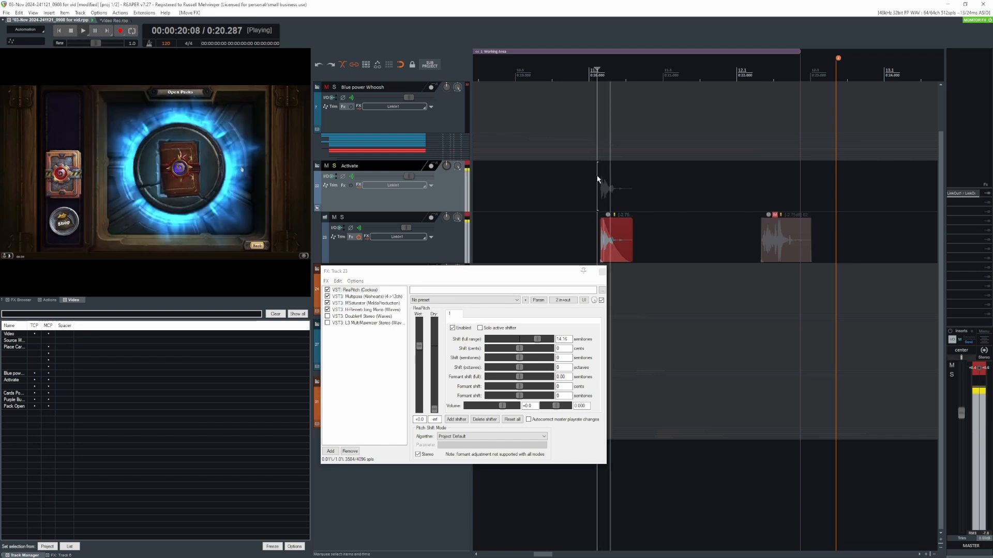
{"action": "key", "text": "space"}
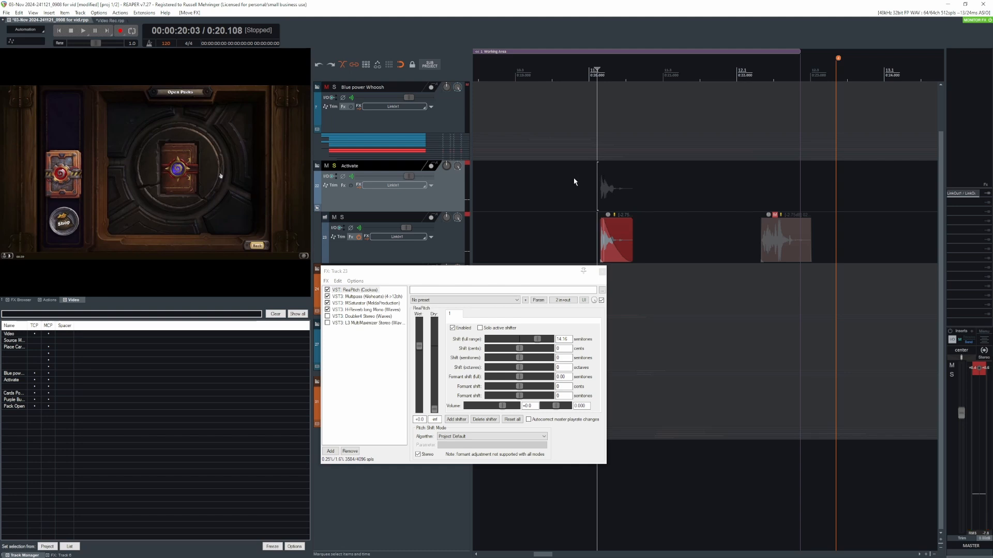
- Enable the L3 MultiMaximizer and Doubler4 plug-ins on track 23 and play the Activate sound through the full chain
{"action": "left_click", "coordinate": [364, 323]}
{"action": "left_click", "coordinate": [327, 323]}
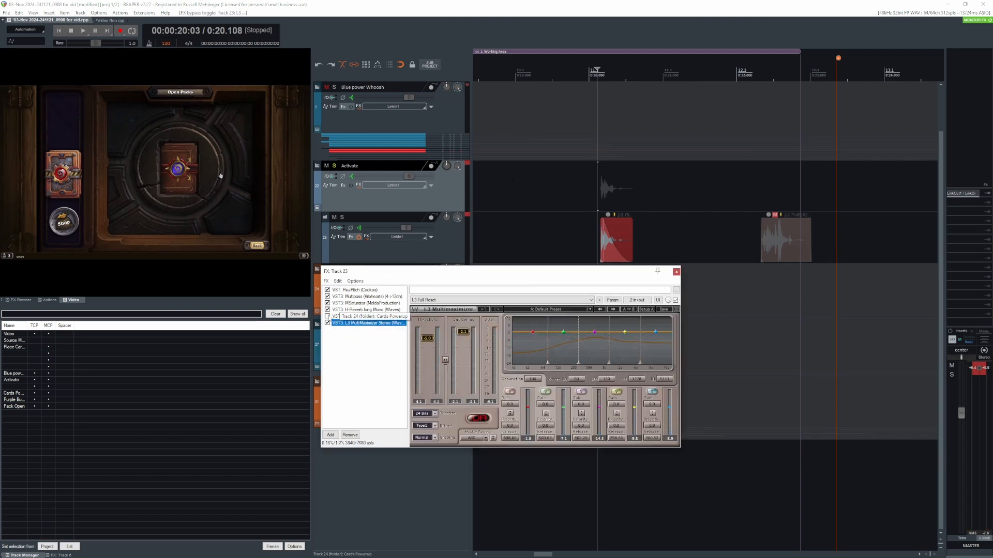
{"action": "left_click", "coordinate": [593, 185]}
{"action": "key", "text": "space"}
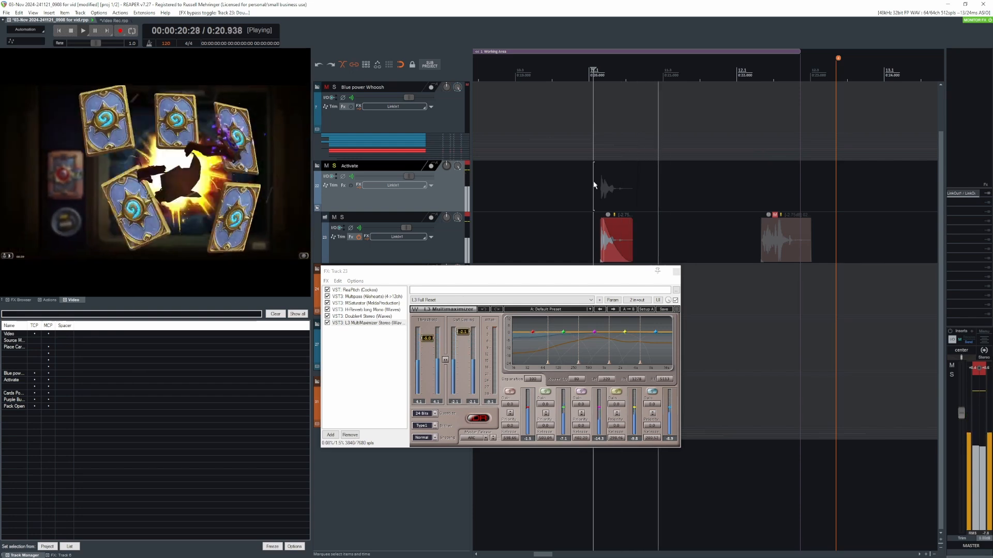
- Stop the Activate playback and show the Doubler4 plug-in's settings on track 23
{"action": "key", "text": "space"}
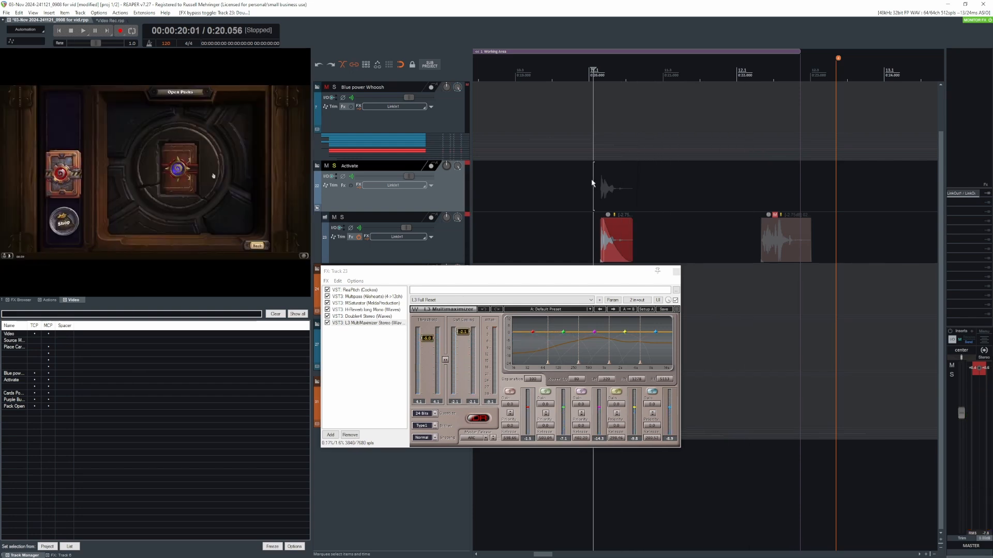
{"action": "left_click", "coordinate": [359, 318]}
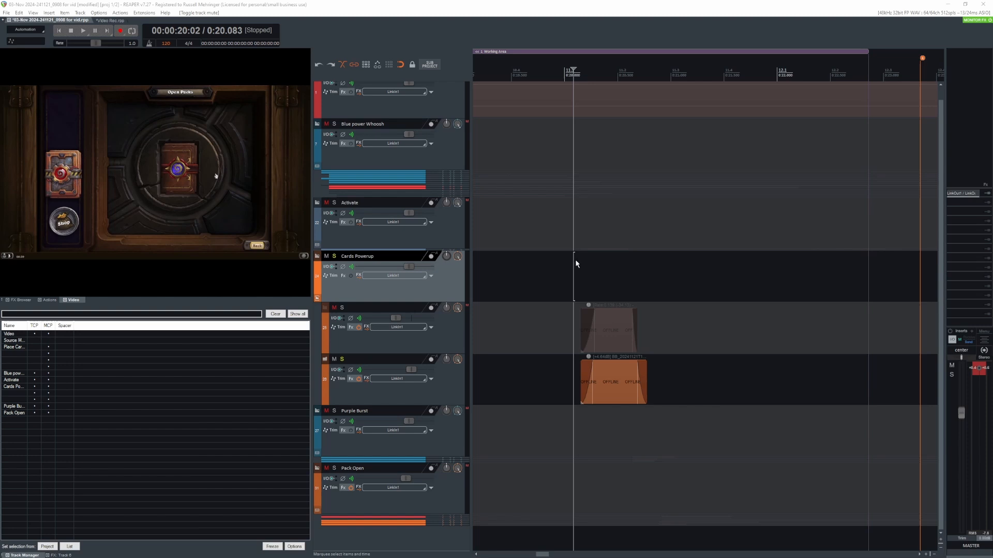
- Play the soloed track 26 layer of the Cards Powerup group through the pack-opening animation
{"action": "left_click", "coordinate": [576, 263]}
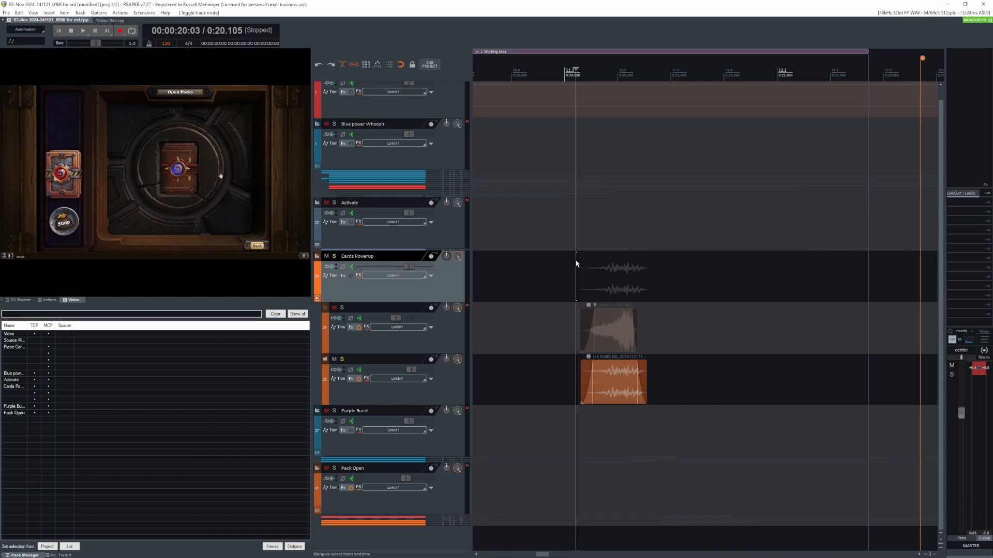
{"action": "key", "text": "space"}
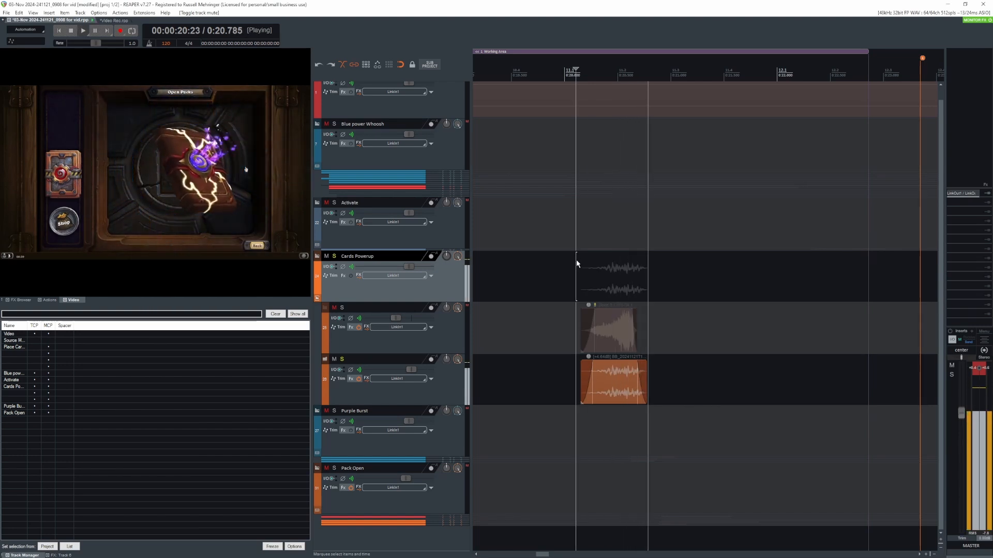
{"action": "key", "text": "space"}
- Solo track 25 instead of track 26, bypass its effects, and play the dry Cards Powerup layer
{"action": "left_click", "coordinate": [342, 361]}
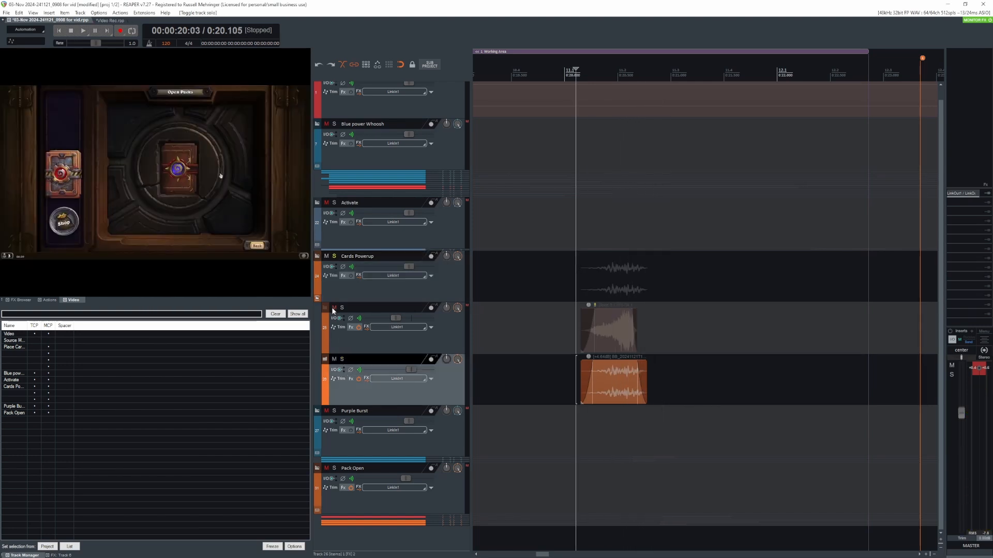
{"action": "left_click", "coordinate": [445, 331]}
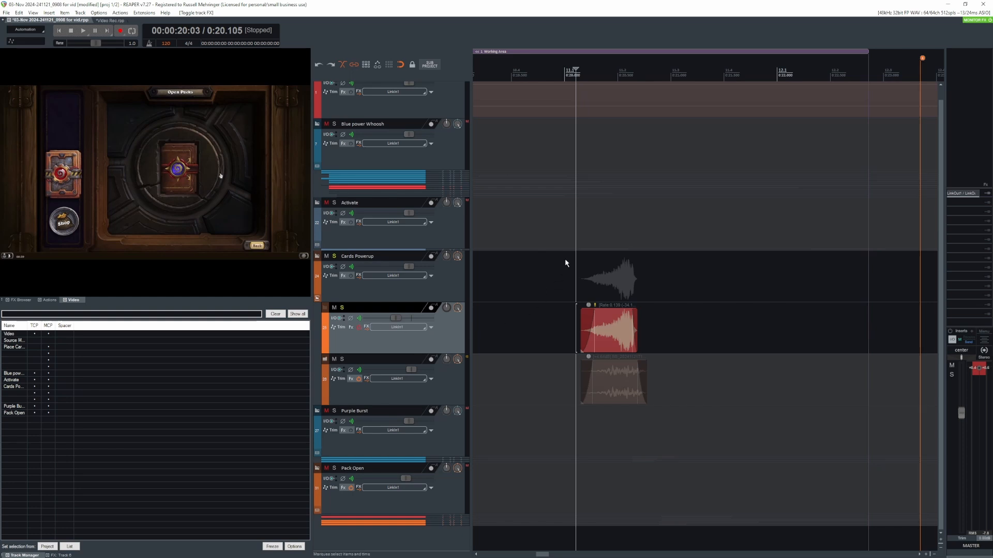
{"action": "left_click", "coordinate": [579, 264]}
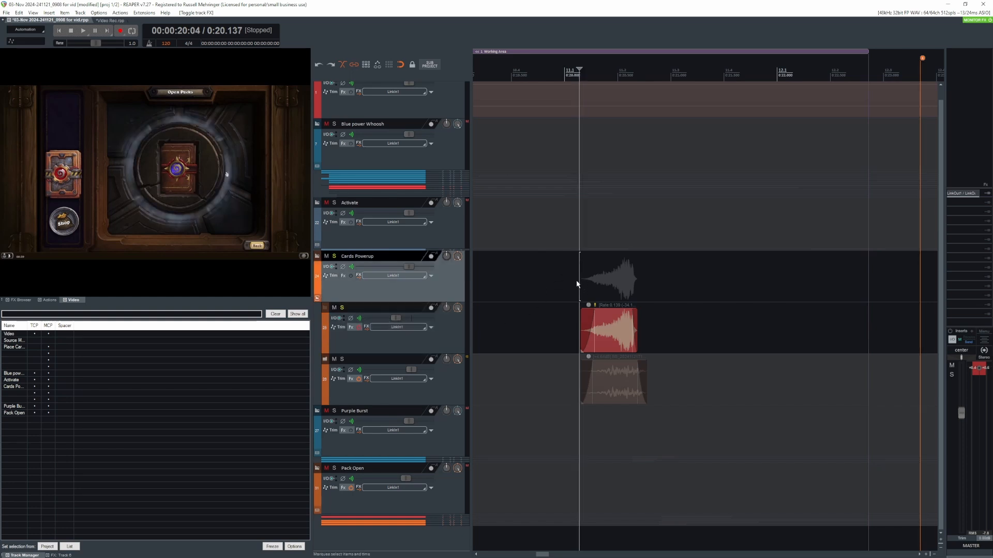
{"action": "key", "text": "space"}
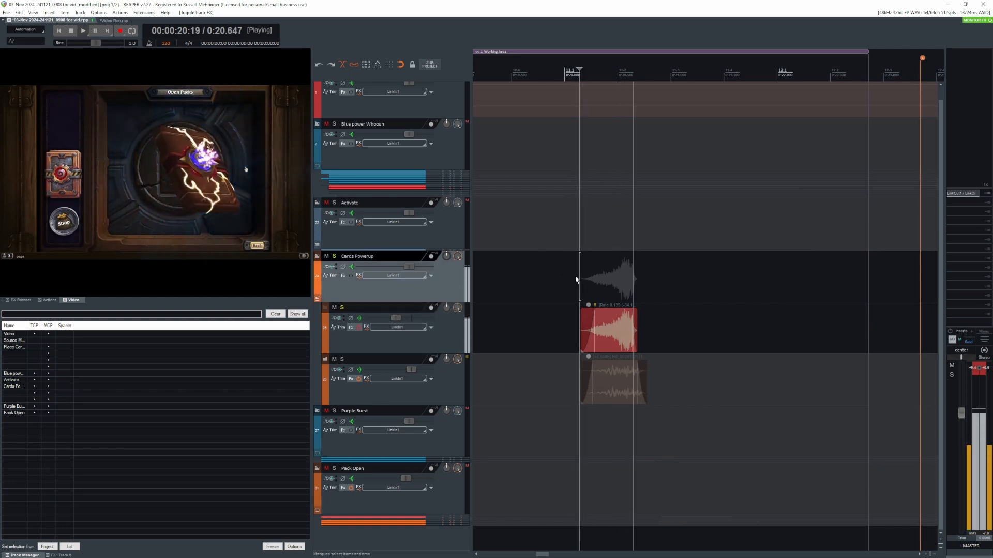
{"action": "key", "text": "space"}
- Re-enable track 25's effects, show its Spectral Compressor settings, and play the layer through the plug-in
{"action": "left_click", "coordinate": [359, 332]}
{"action": "left_click", "coordinate": [353, 328]}
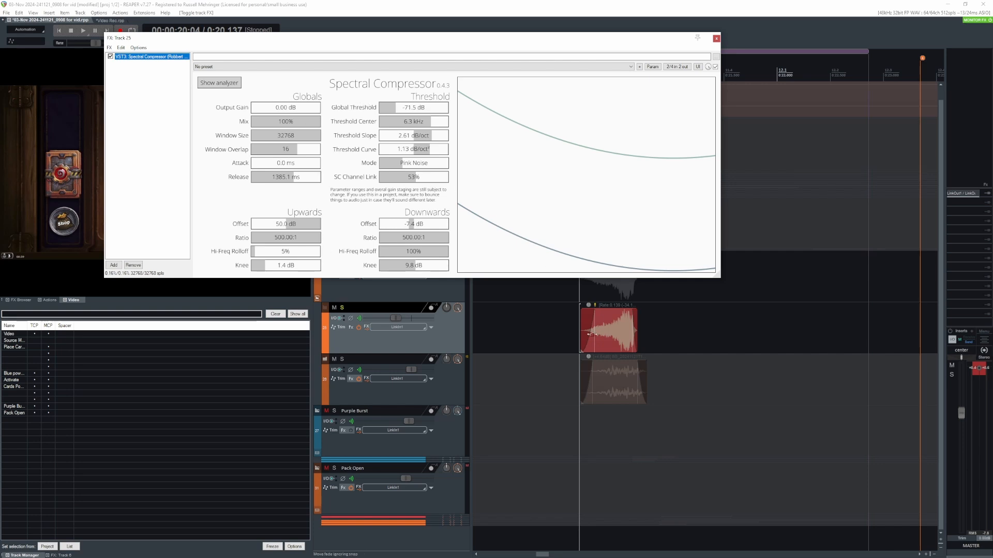
{"action": "left_click", "coordinate": [578, 326]}
{"action": "key", "text": "space"}
{"action": "key", "text": "space"}
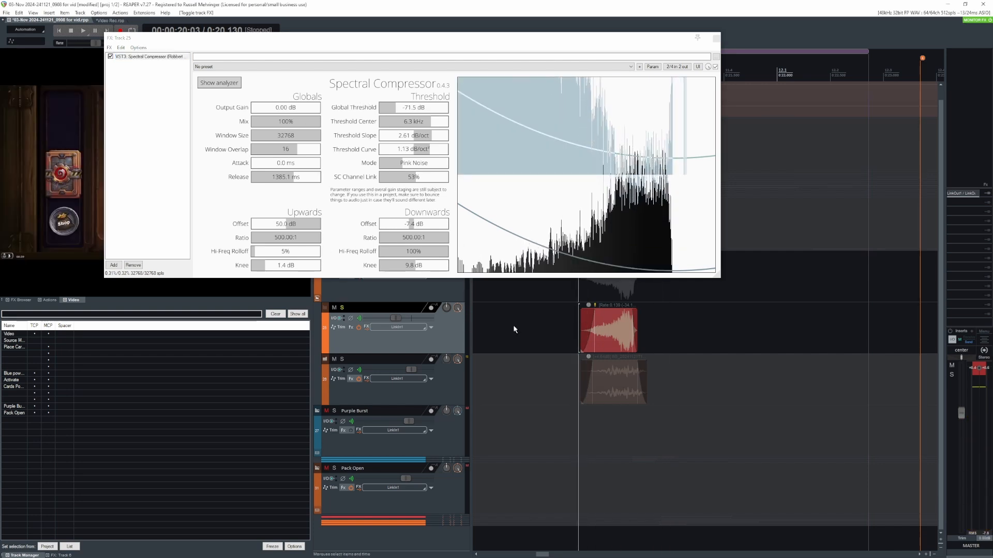
- Solo track 26 instead of track 25 and review the MFlanger and REQ 6 plug-ins in its effects chain
{"action": "left_click", "coordinate": [334, 359]}
{"action": "left_click", "coordinate": [334, 307]}
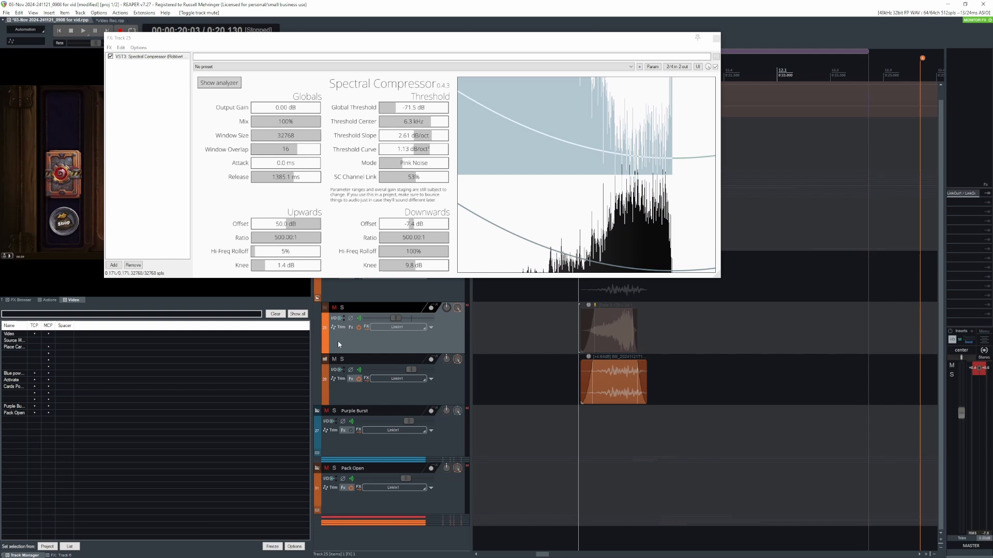
{"action": "left_click", "coordinate": [352, 379]}
{"action": "left_click", "coordinate": [289, 188]}
{"action": "key", "text": "Escape"}
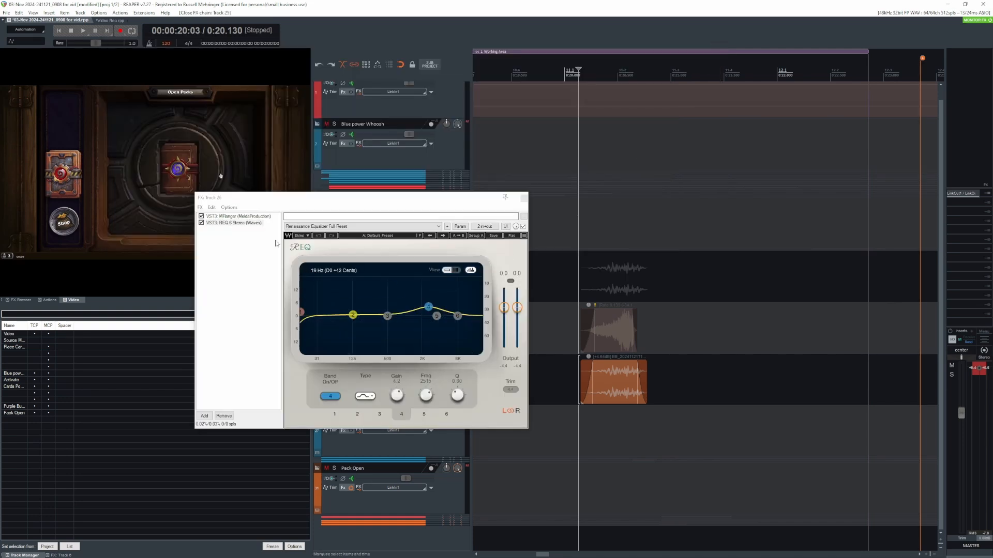
{"action": "left_click", "coordinate": [237, 217]}
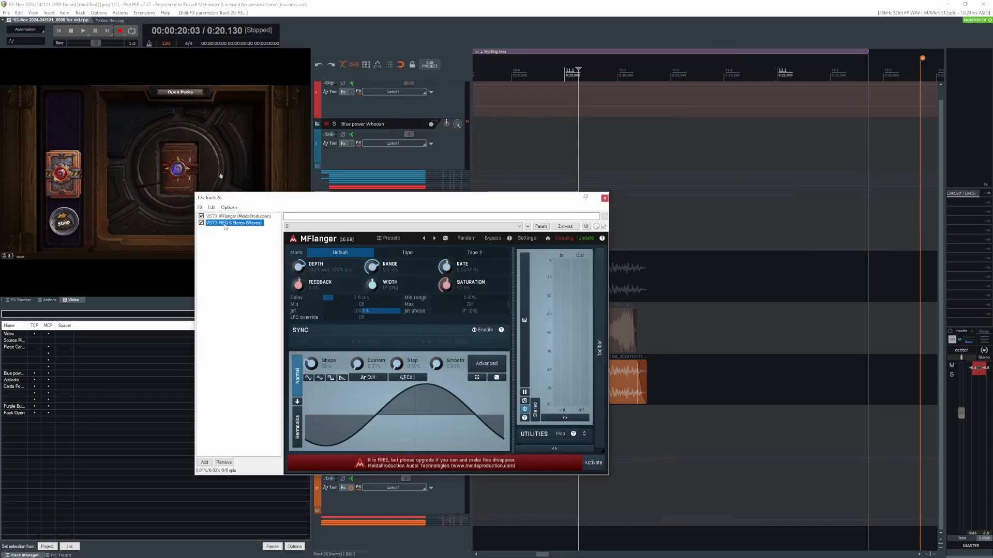
{"action": "left_click_drag", "start_coordinate": [447, 197], "coordinate": [373, 309]}
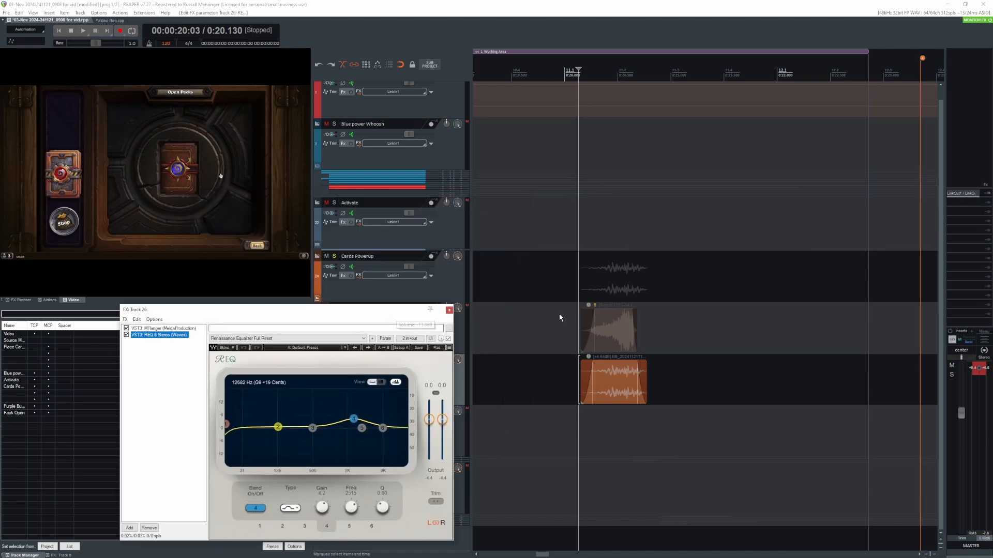
- Play track 26 through MFlanger and REQ 6, then close its effects chain
{"action": "left_click", "coordinate": [579, 270]}
{"action": "key", "text": "space"}
{"action": "key", "text": "space"}
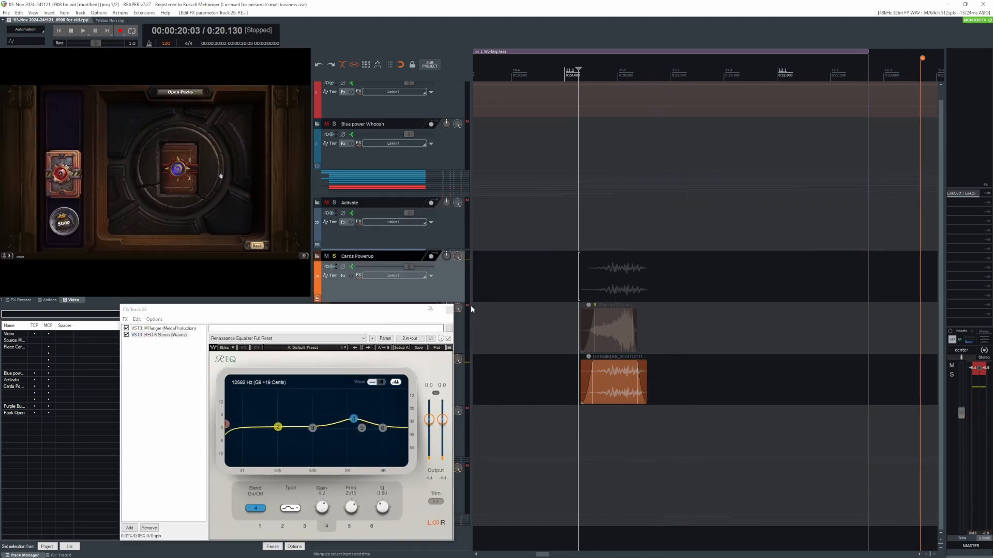
{"action": "left_click", "coordinate": [449, 310]}
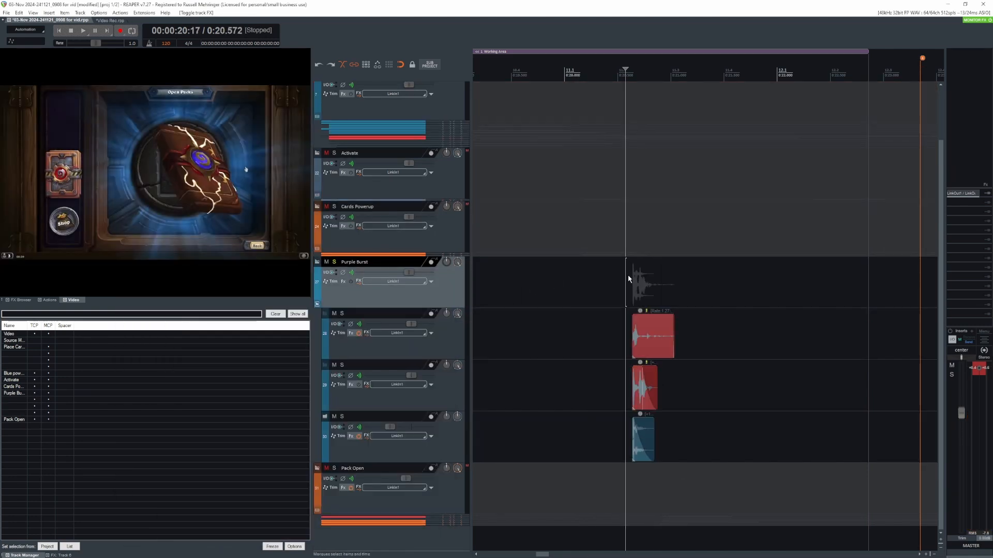
- Play all layers of the soloed Purple Burst group together
{"action": "key", "text": "space"}
{"action": "key", "text": "space"}
{"action": "left_click", "coordinate": [611, 278]}
- Solo track 28 and then track 29 in the Purple Burst group, playing each layer alone
{"action": "left_click", "coordinate": [627, 328]}
{"action": "key", "text": "shift+s"}
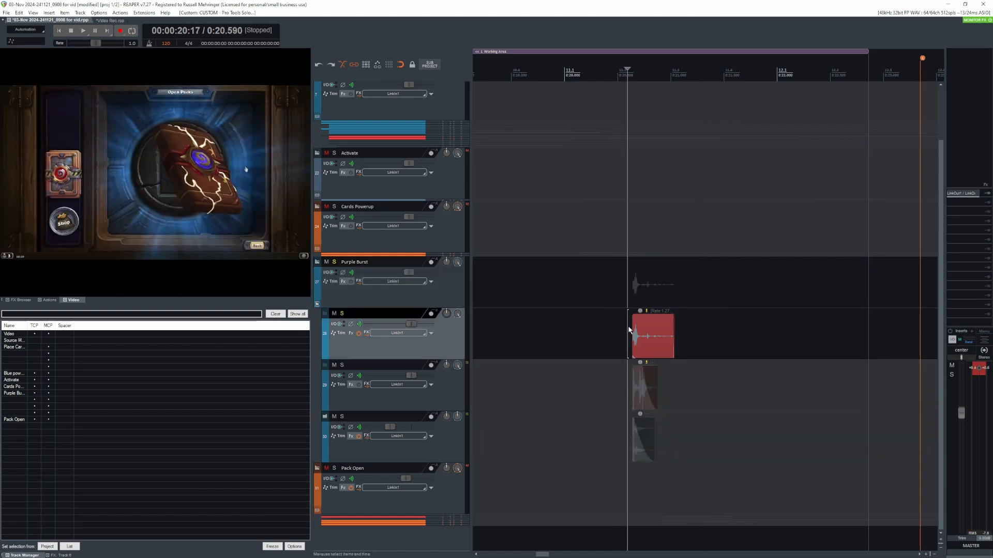
{"action": "key", "text": "space"}
{"action": "key", "text": "space"}
{"action": "left_click", "coordinate": [626, 380]}
{"action": "key", "text": "shift+s"}
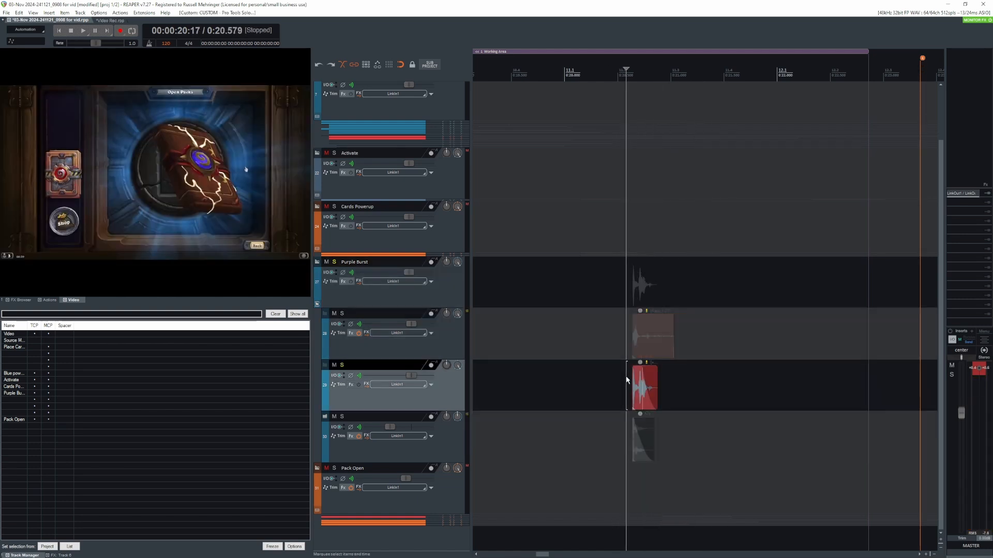
{"action": "key", "text": "space"}
- Solo track 30 in the Purple Burst group, play it alone, and clear the solo
{"action": "key", "text": "space"}
{"action": "left_click", "coordinate": [622, 431]}
{"action": "key", "text": "shift+s"}
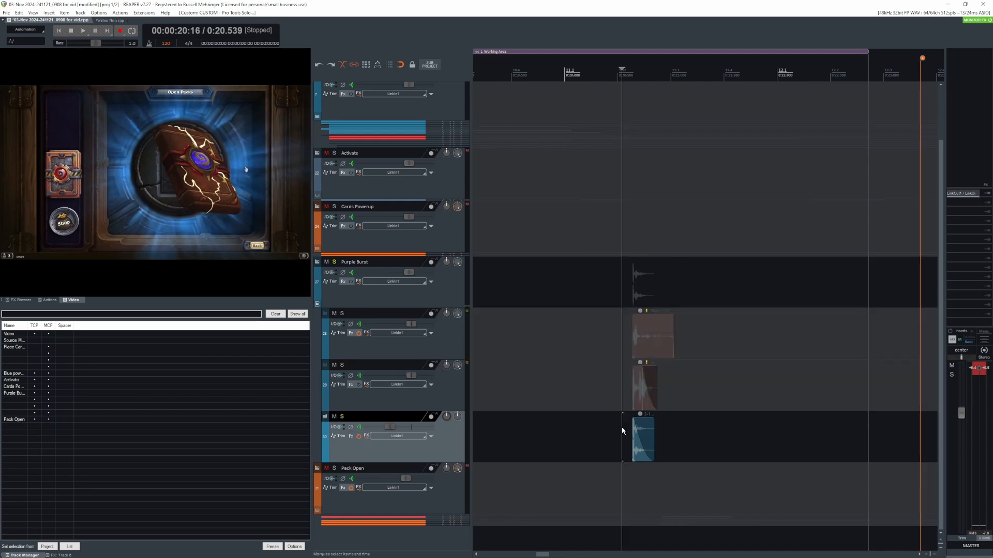
{"action": "key", "text": "space"}
{"action": "key", "text": "space"}
{"action": "key", "text": "shift+s"}
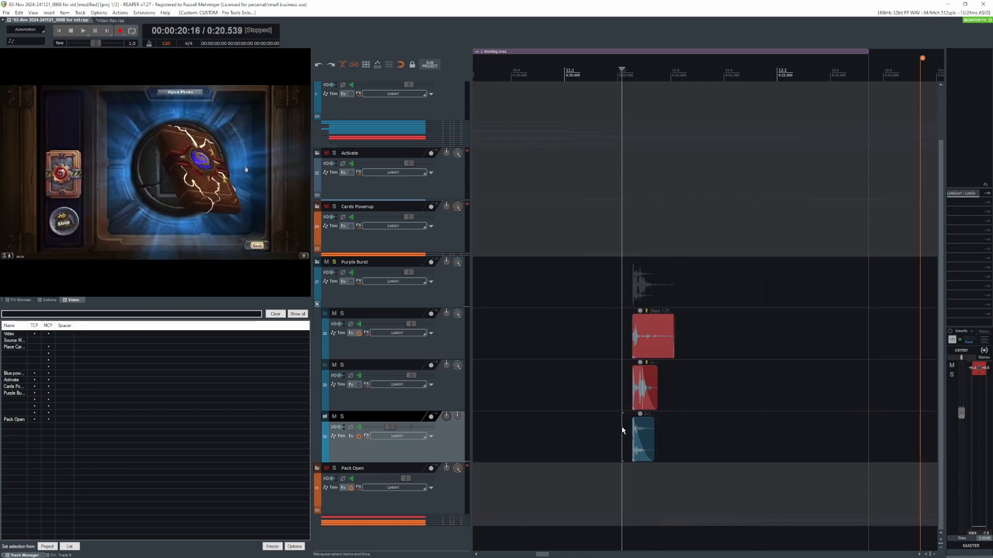
- Bypass the effects on tracks 28 and 30, then solo track 28 and play its dry sound
{"action": "left_click", "coordinate": [621, 336]}
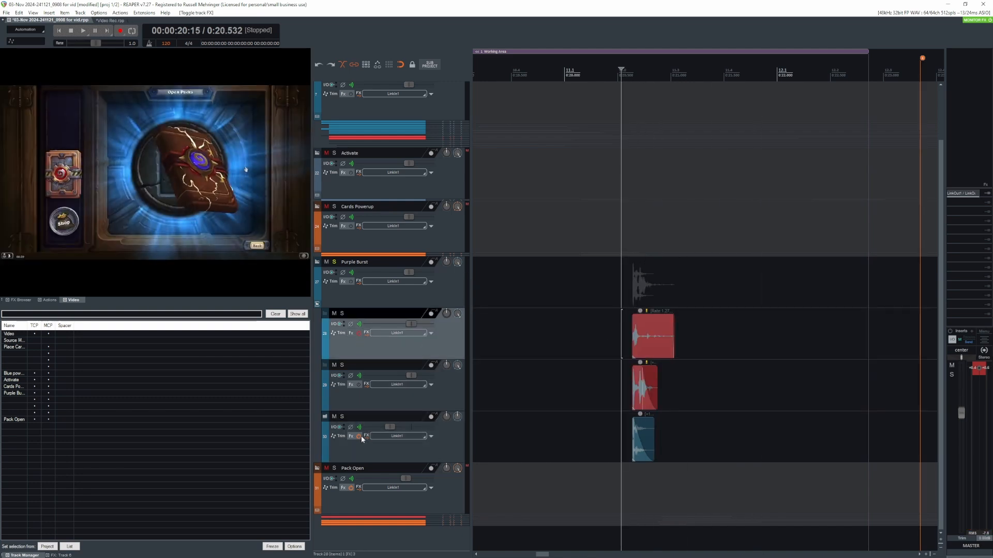
{"action": "left_click", "coordinate": [361, 439]}
{"action": "left_click", "coordinate": [628, 333]}
{"action": "key", "text": "shift+s"}
{"action": "key", "text": "space"}
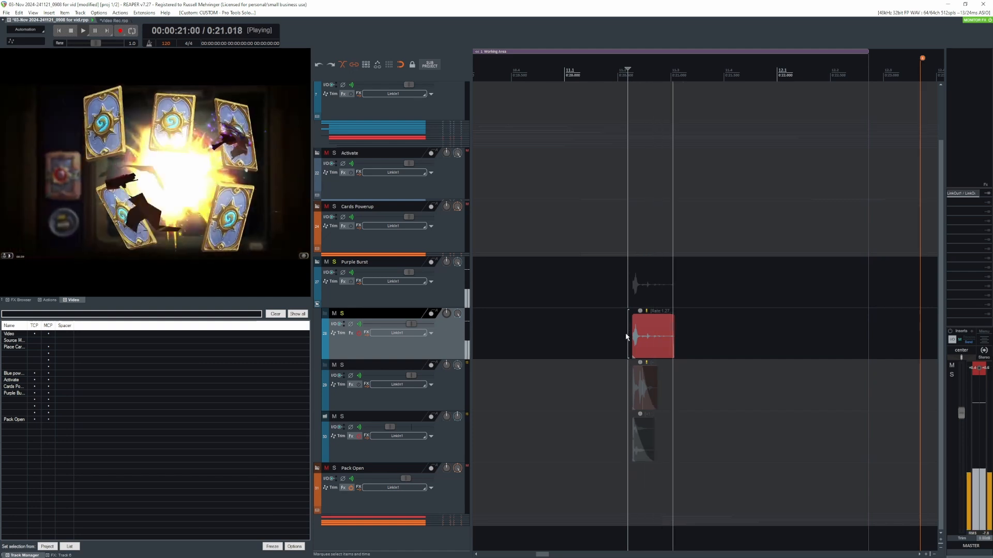
{"action": "key", "text": "space"}
{"action": "key", "text": "shift+s"}
- Solo track 29, play its Purple Burst layer alone, and clear the solo
{"action": "left_click", "coordinate": [630, 382]}
{"action": "key", "text": "shift+s"}
{"action": "key", "text": "space"}
- Solo track 30 with its effects bypassed, play the dry layer, and clear the solo
{"action": "key", "text": "space"}
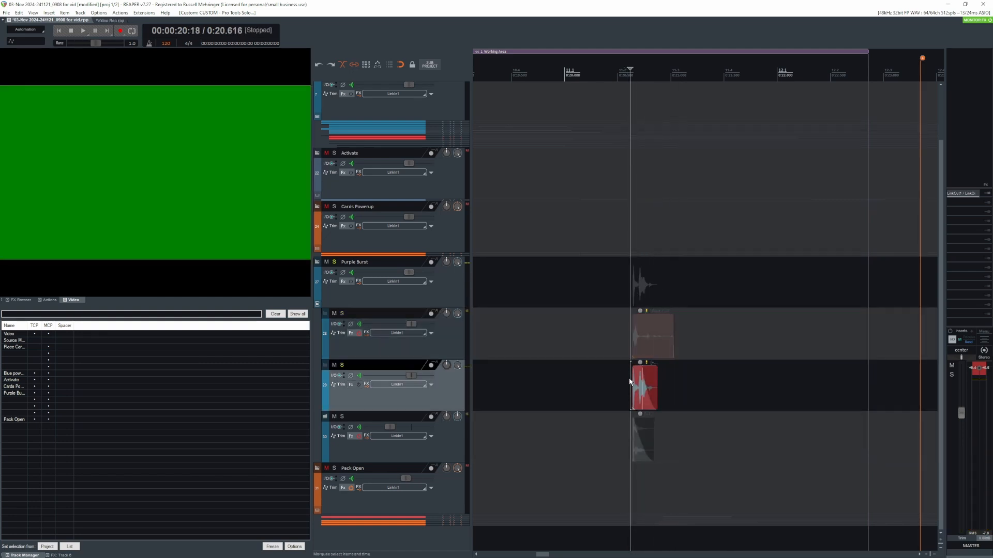
{"action": "key", "text": "shift+s"}
{"action": "left_click", "coordinate": [627, 433]}
{"action": "key", "text": "shift+s"}
{"action": "key", "text": "space"}
{"action": "key", "text": "space"}
{"action": "key", "text": "shift+s"}
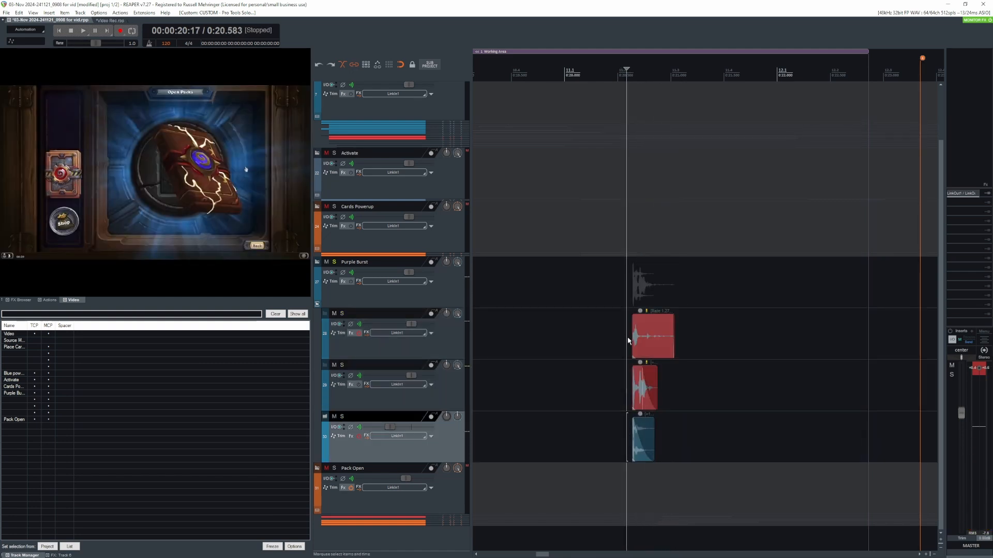
- Review track 28's effects chain, showing the H-Reverb, MSaturator and Snap Heap settings, then close it
{"action": "left_click", "coordinate": [625, 339]}
{"action": "left_click", "coordinate": [351, 334]}
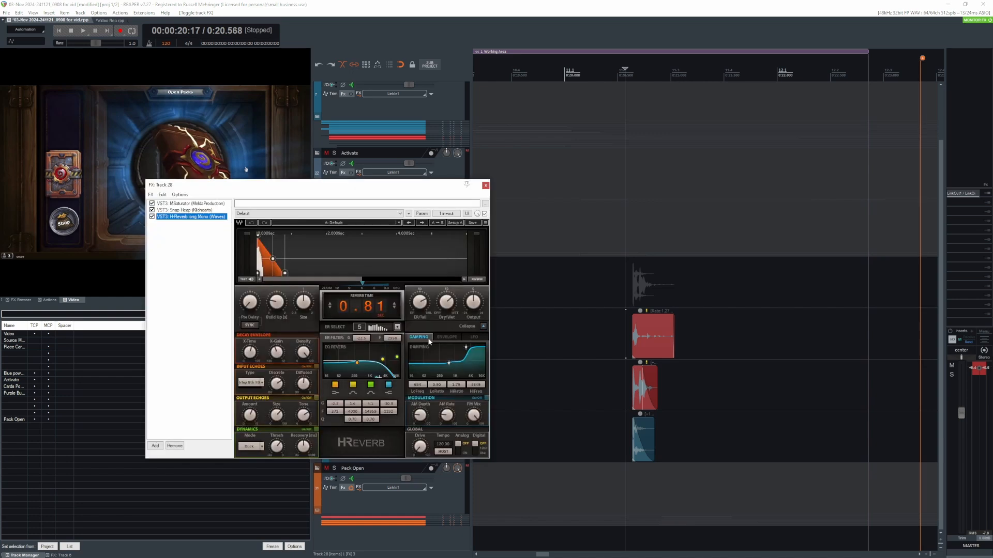
{"action": "left_click", "coordinate": [184, 204]}
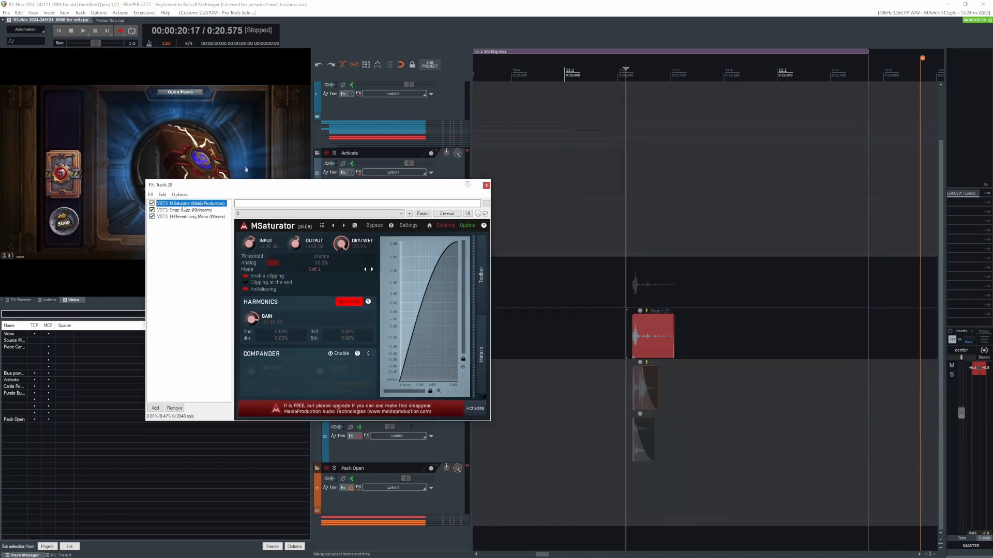
{"action": "left_click", "coordinate": [176, 210]}
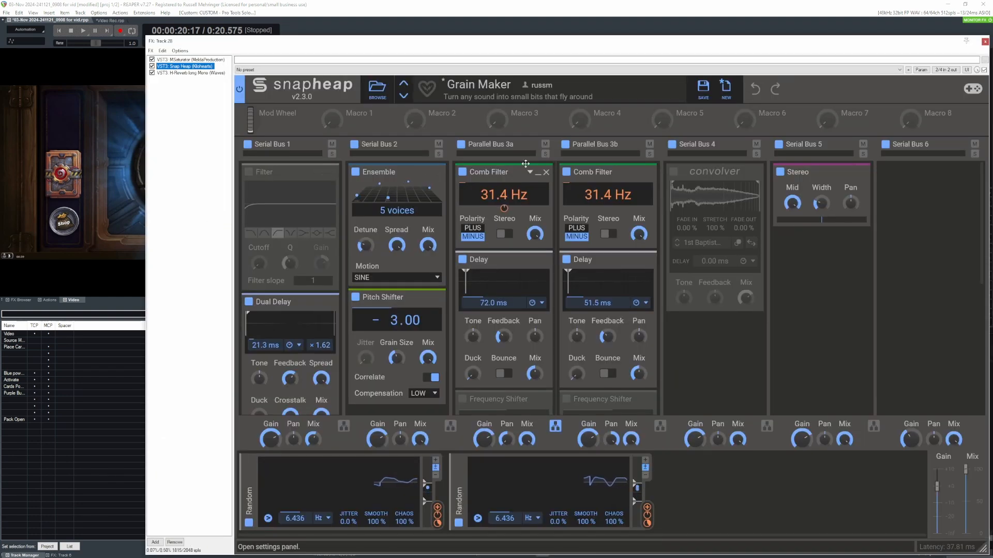
{"action": "left_click_drag", "start_coordinate": [631, 48], "coordinate": [583, 45]}
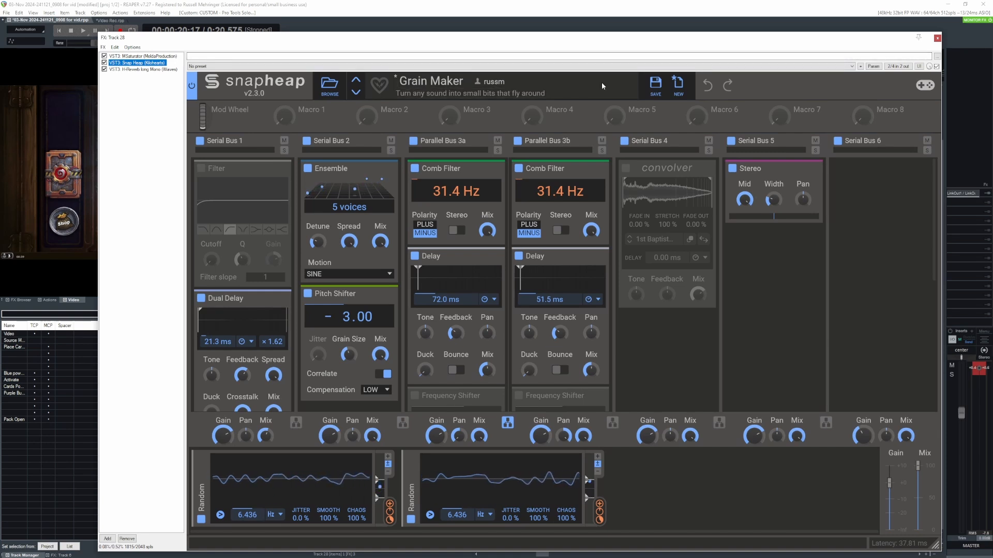
{"action": "left_click", "coordinate": [937, 38]}
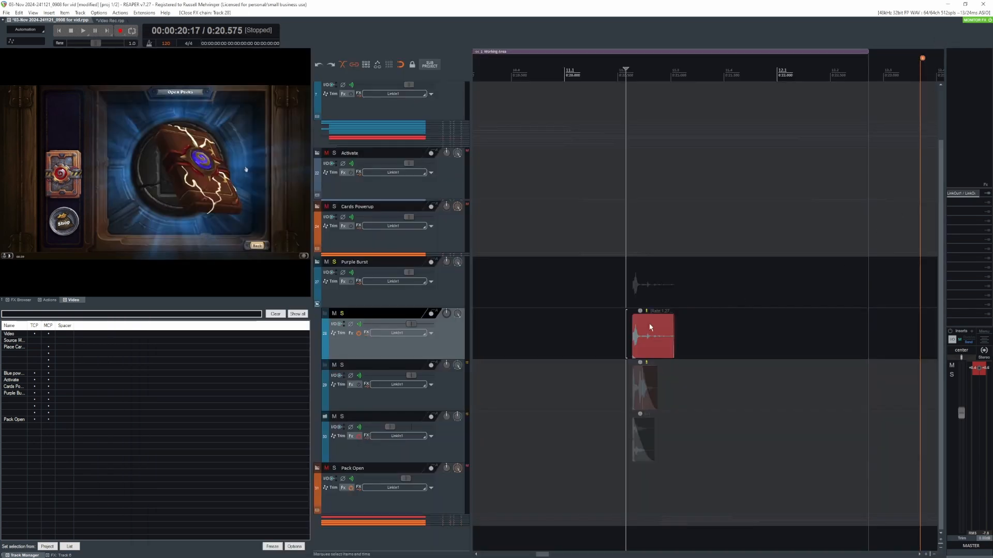
- Switch the solo from track 28 to track 29 and play that Purple Burst layer
{"action": "left_click", "coordinate": [631, 273]}
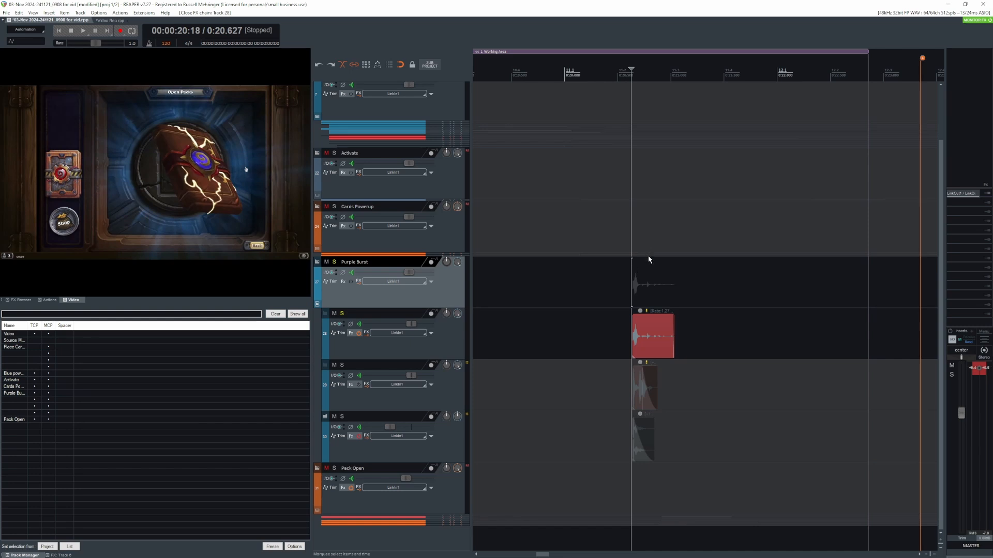
{"action": "left_click", "coordinate": [628, 387]}
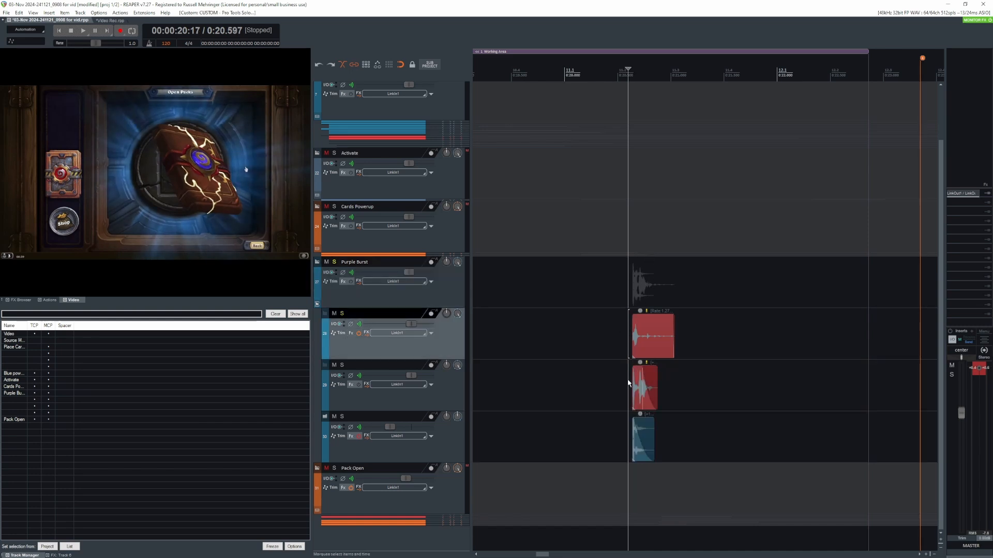
{"action": "key", "text": "space"}
{"action": "key", "text": "space"}
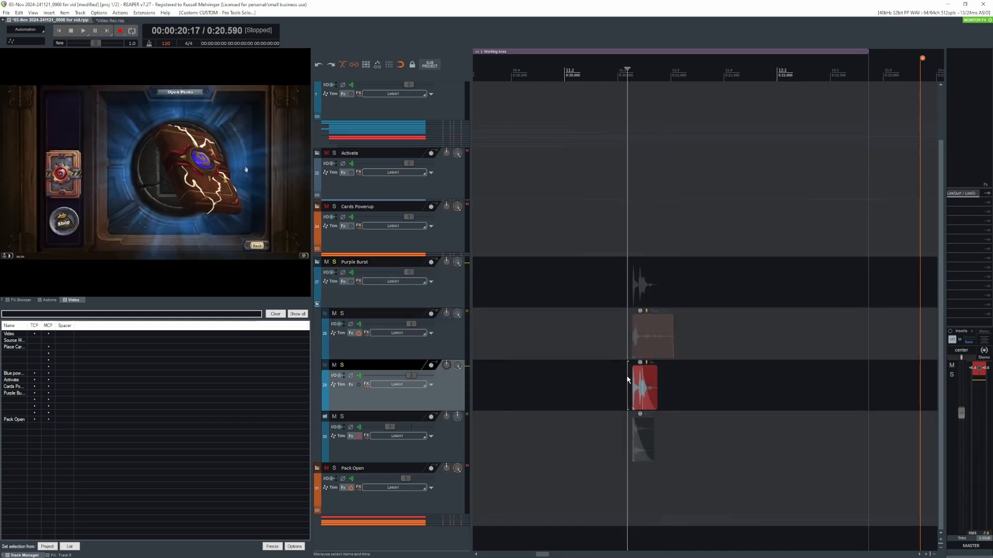
- Switch the solo from track 29 to track 30 and play its layer without effects
{"action": "key", "text": "shift+s"}
{"action": "left_click", "coordinate": [627, 435]}
{"action": "key", "text": "shift+s"}
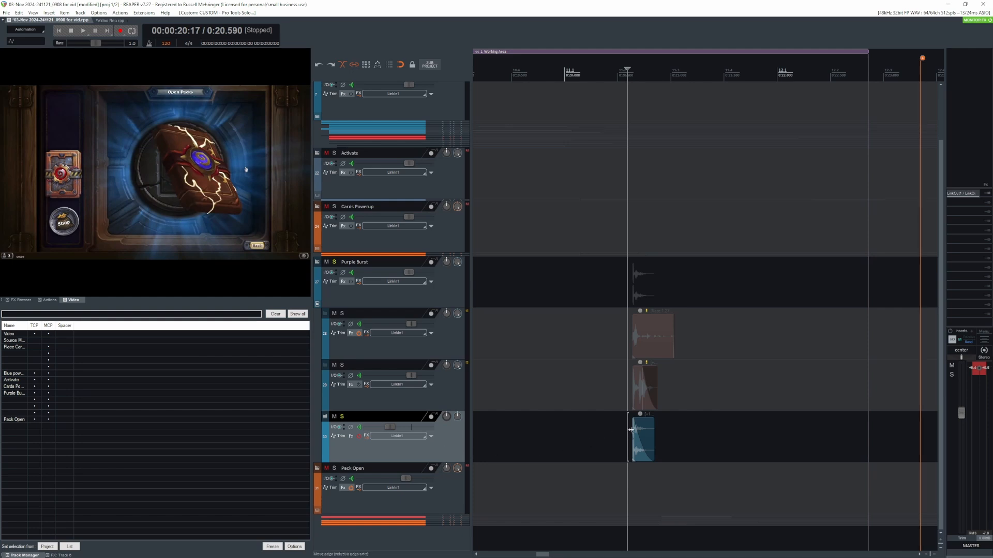
{"action": "key", "text": "space"}
{"action": "key", "text": "space"}
- Review track 30's effects chain, showing the ReaPitch, REQ 6, MSaturator and first Transient Master settings, then close it
{"action": "left_click", "coordinate": [355, 437]}
{"action": "left_click", "coordinate": [427, 104]}
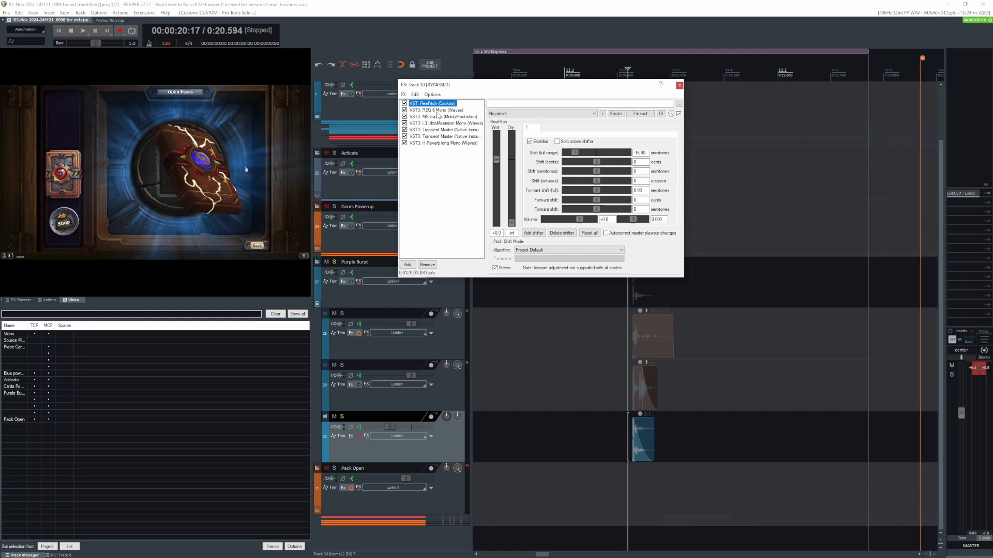
{"action": "left_click", "coordinate": [437, 110]}
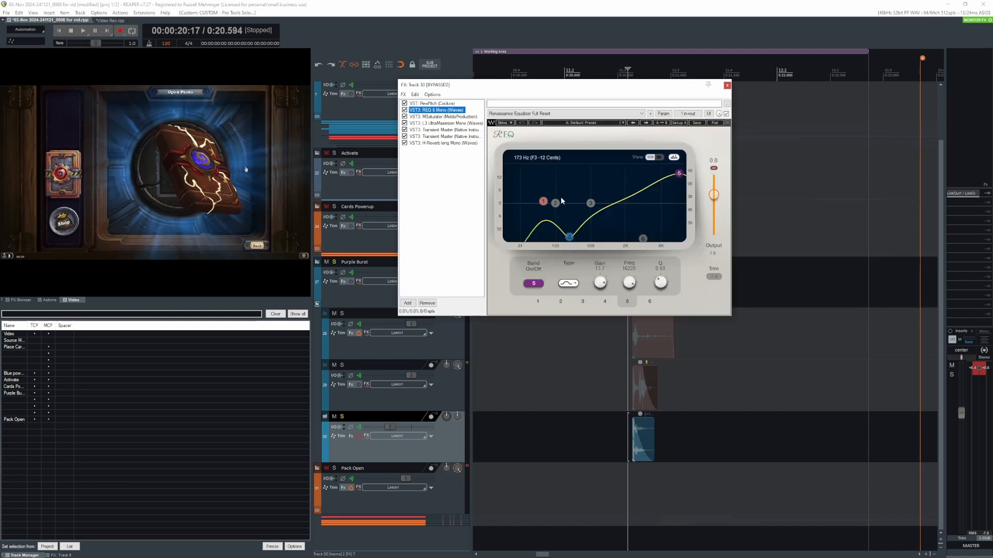
{"action": "left_click", "coordinate": [432, 116]}
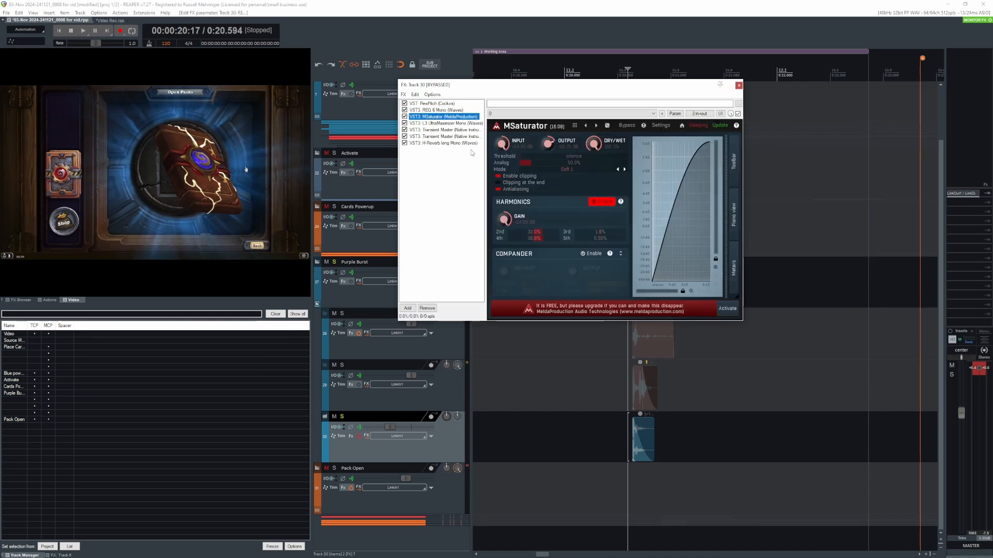
{"action": "left_click", "coordinate": [442, 129]}
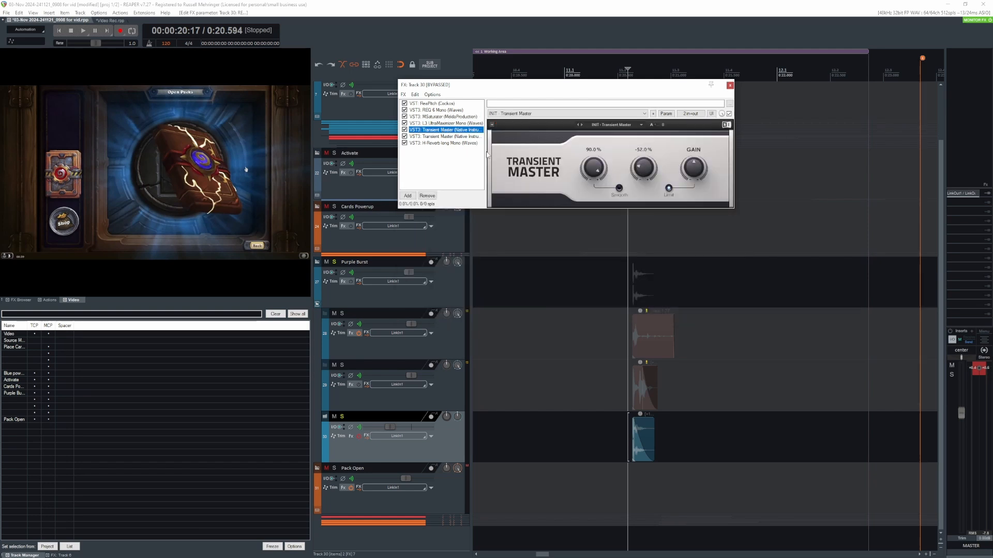
{"action": "left_click", "coordinate": [730, 86]}
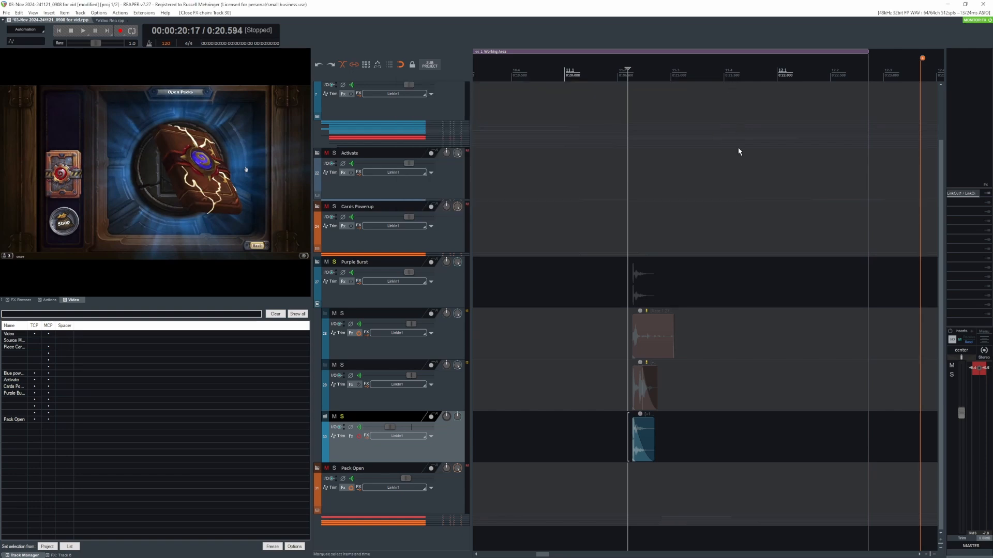
- Clear track 30's solo, turn its effects back on and play the Purple Burst layers together
{"action": "left_click", "coordinate": [619, 426]}
{"action": "left_click", "coordinate": [342, 417]}
{"action": "left_click", "coordinate": [358, 437]}
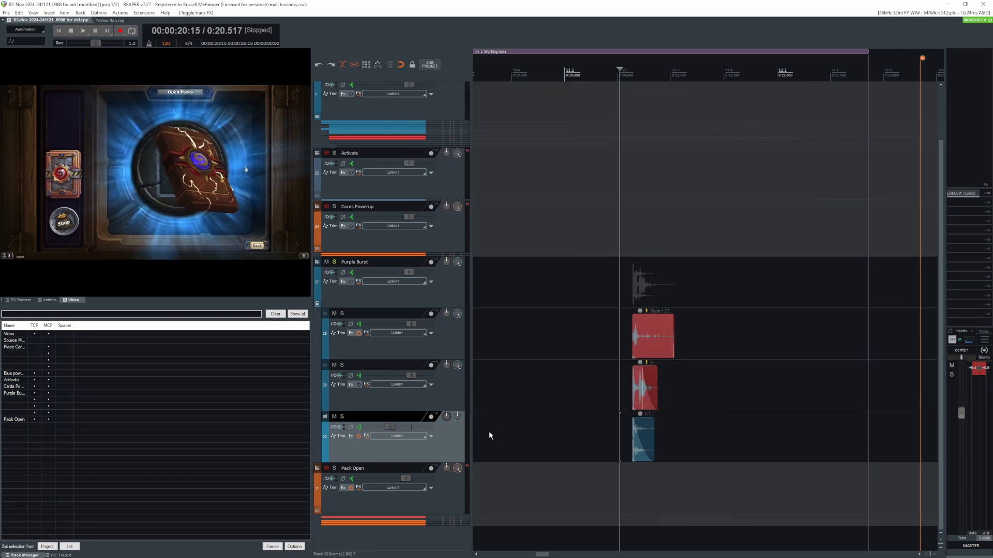
{"action": "left_click", "coordinate": [628, 280]}
{"action": "key", "text": "space"}
{"action": "key", "text": "space"}
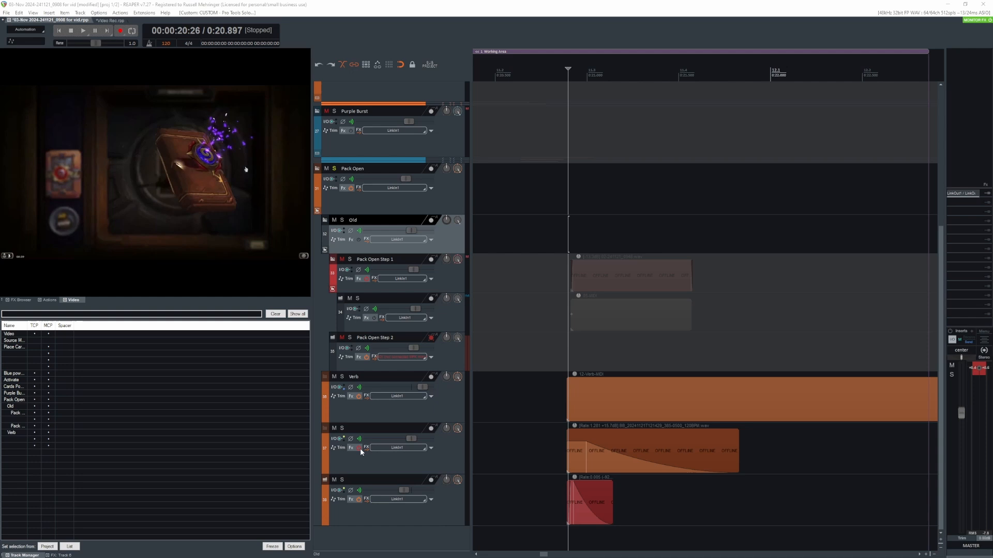
- Play the soloed Pack Open group with track 37's effects on, starting just before the burst
{"action": "left_click", "coordinate": [359, 449]}
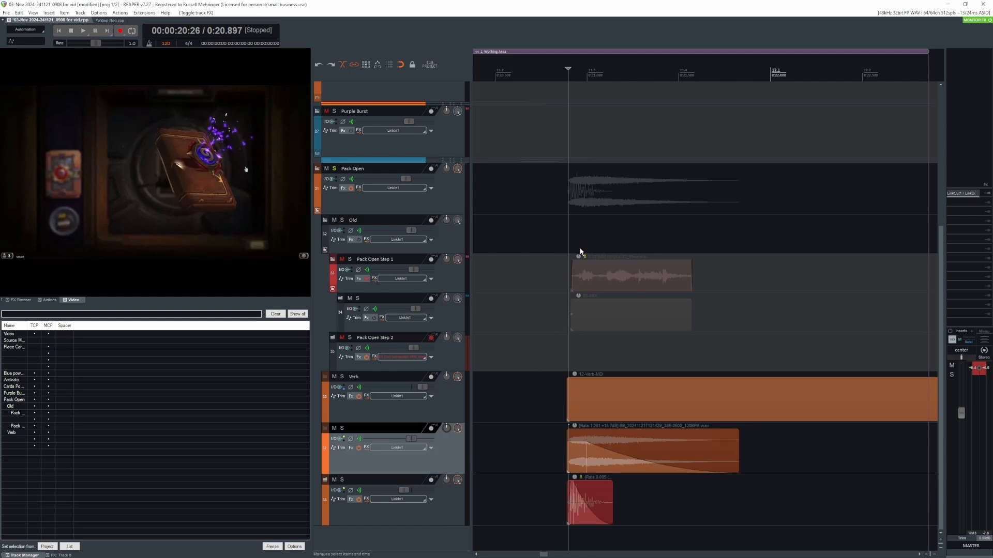
{"action": "left_click", "coordinate": [568, 227]}
{"action": "key", "text": "space"}
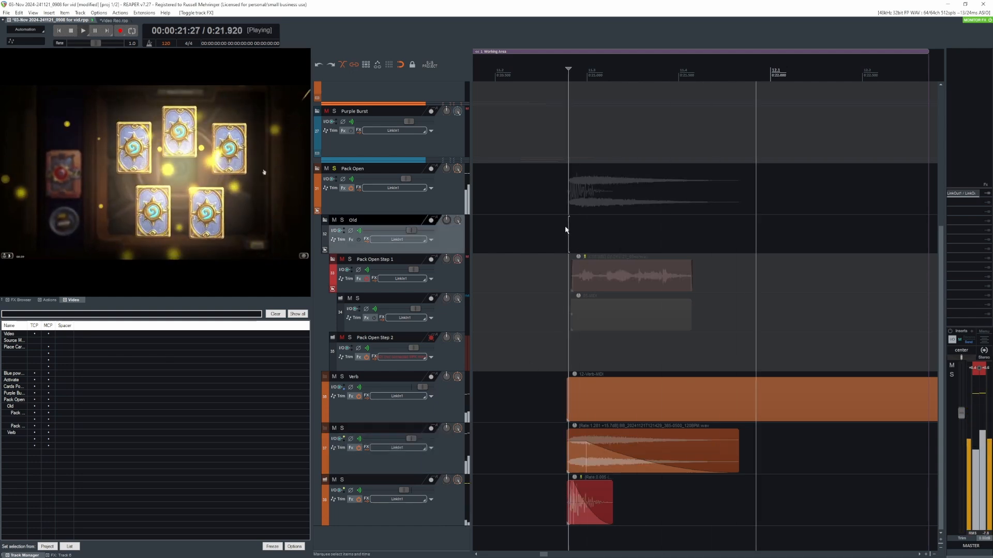
{"action": "key", "text": "space"}
- Unmute and solo Pack Open Step 1 with its effects bypassed and play the dry layer
{"action": "left_click", "coordinate": [341, 259]}
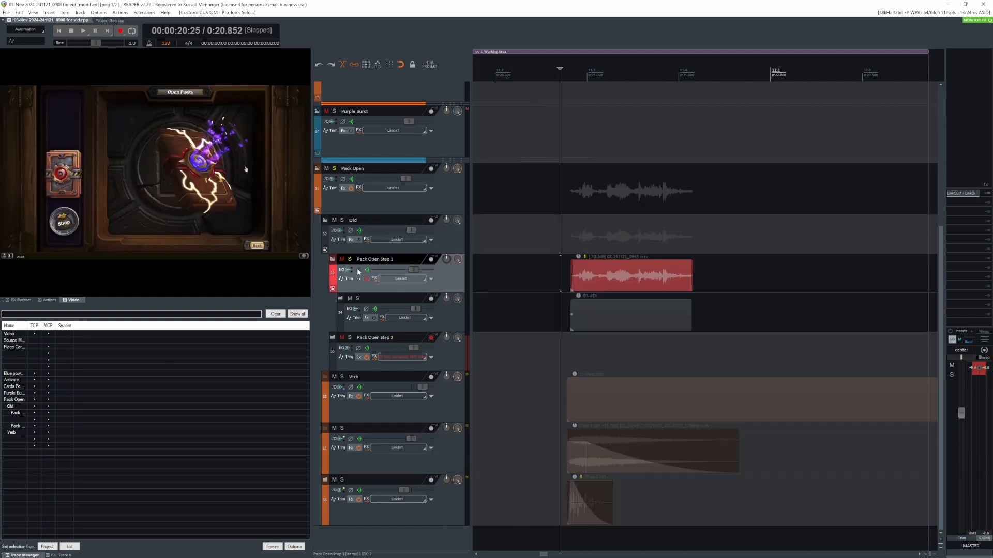
{"action": "left_click", "coordinate": [566, 272]}
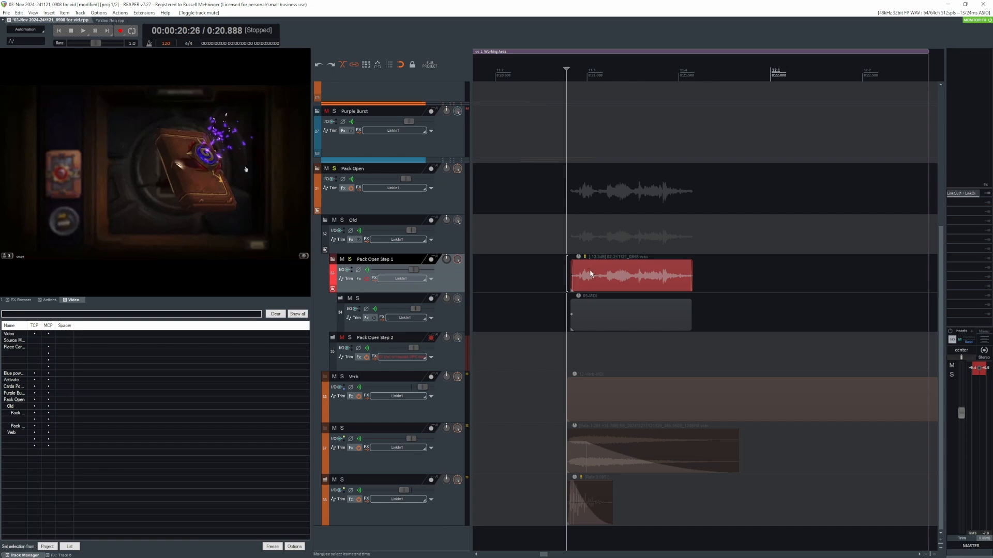
{"action": "key", "text": "space"}
{"action": "key", "text": "space"}
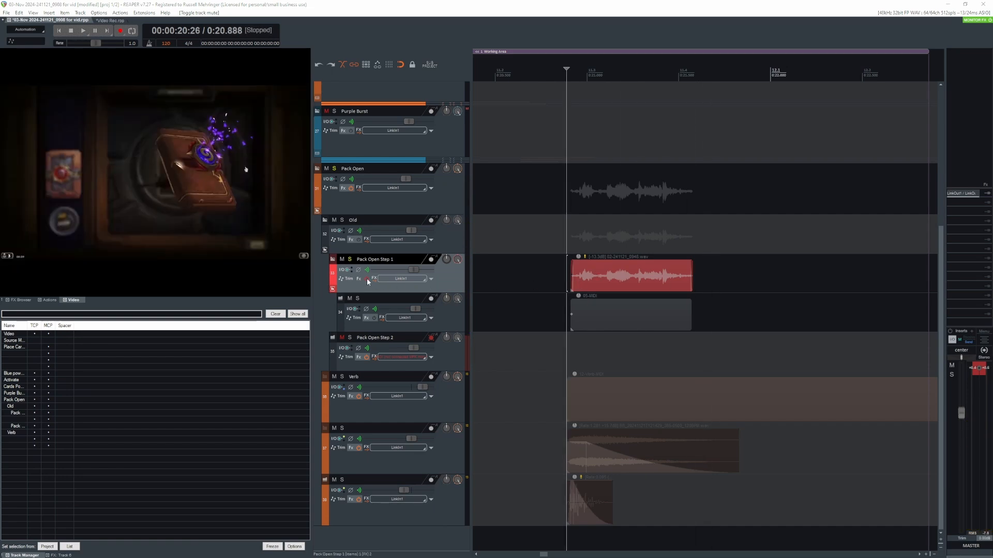
- Turn Pack Open Step 1's effects back on, show its full Snap Heap patch, and close the chain
{"action": "left_click", "coordinate": [366, 279]}
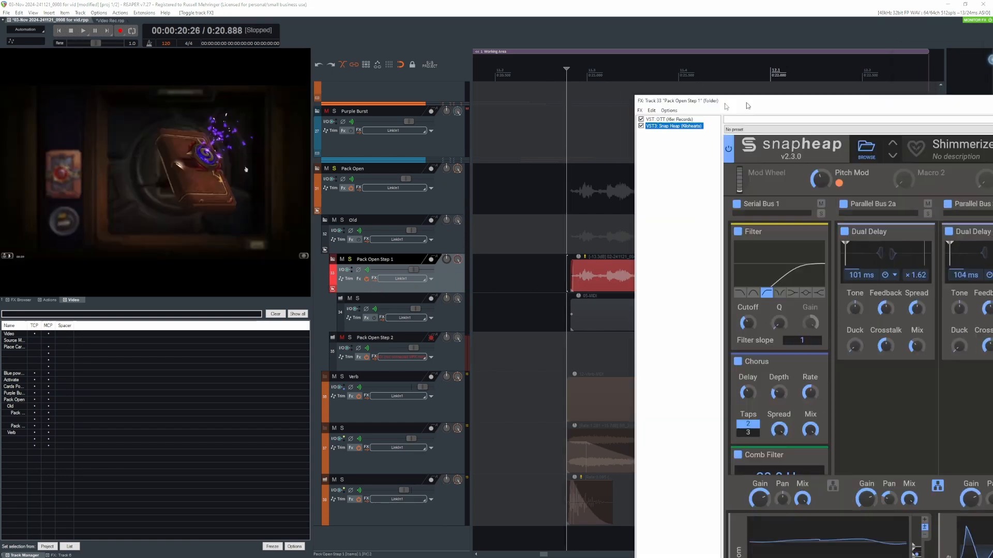
{"action": "left_click_drag", "start_coordinate": [747, 106], "coordinate": [169, 36]}
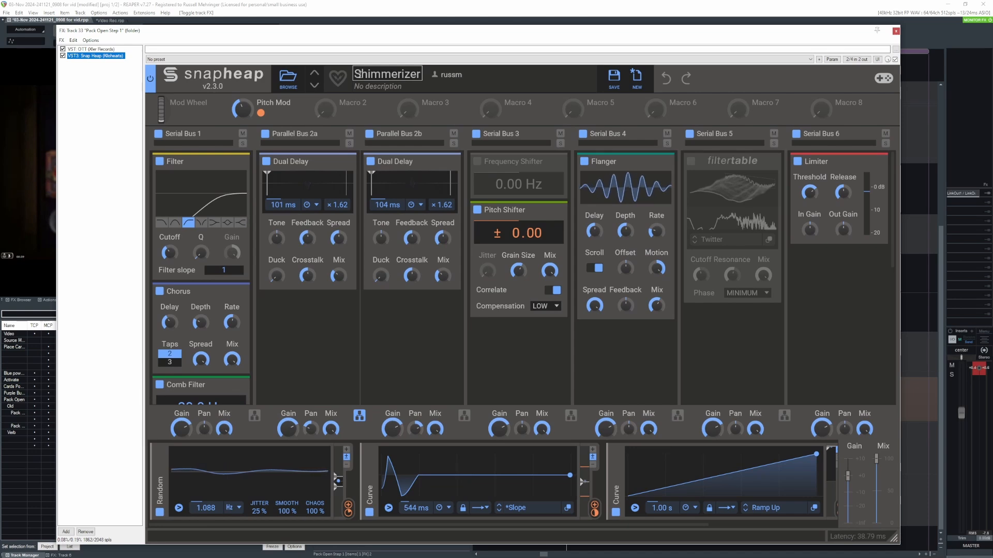
{"action": "left_click", "coordinate": [896, 32]}
- Play Pack Open Step 1 with its effects on, and clear its solo
{"action": "left_click", "coordinate": [568, 227]}
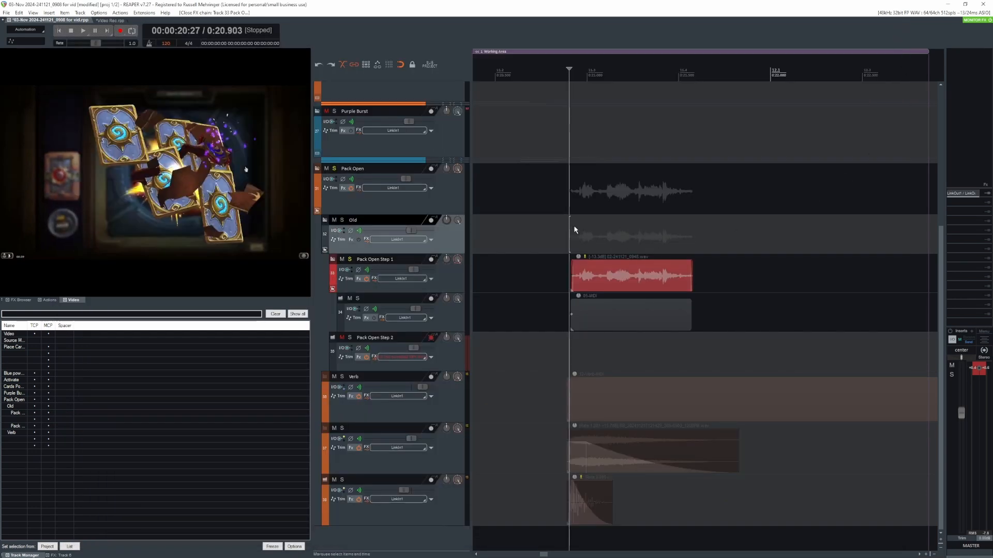
{"action": "key", "text": "space"}
{"action": "key", "text": "space"}
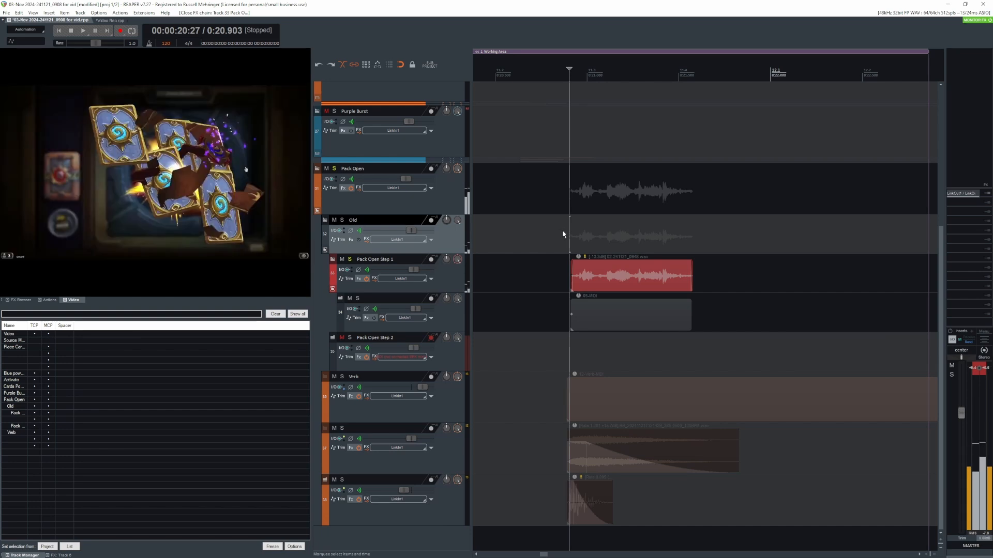
{"action": "left_click", "coordinate": [350, 260]}
- Unmute and solo Pack Open Step 2, examine its Phase Plant generators and lane effects, then close the chain and clear the solo
{"action": "left_click", "coordinate": [342, 337]}
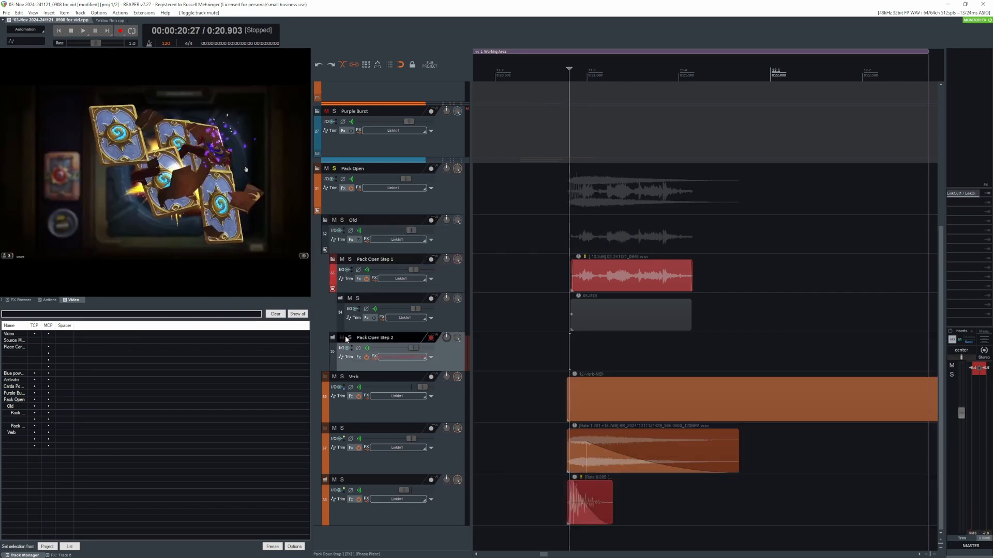
{"action": "left_click", "coordinate": [349, 337]}
{"action": "left_click", "coordinate": [359, 357]}
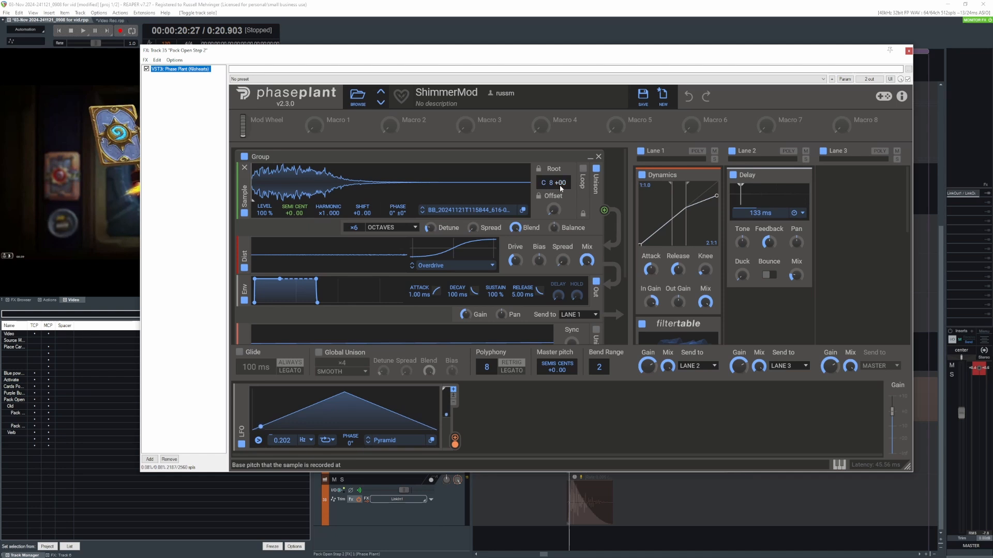
{"action": "scroll", "coordinate": [476, 268], "scroll_direction": "down", "scroll_amount": 2}
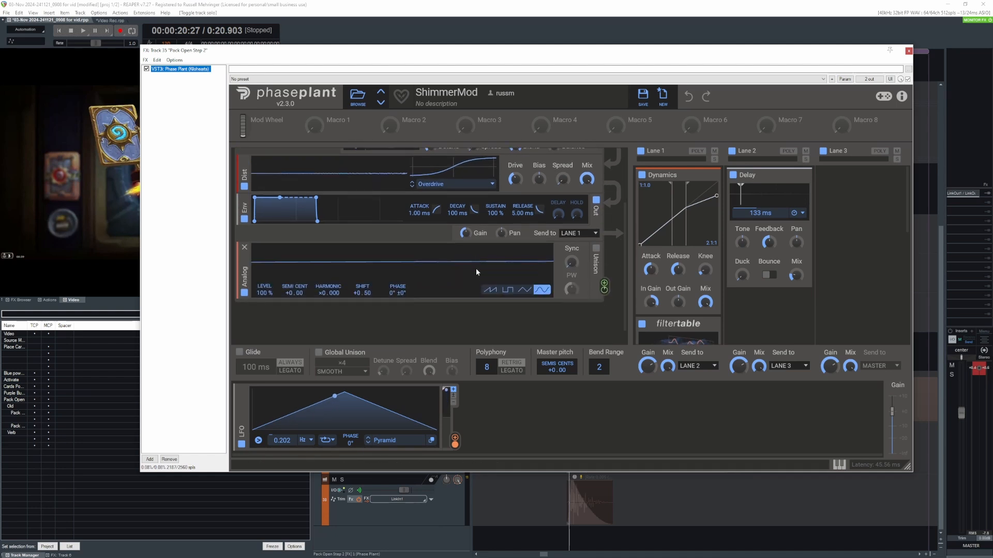
{"action": "scroll", "coordinate": [600, 274], "scroll_direction": "up", "scroll_amount": 2}
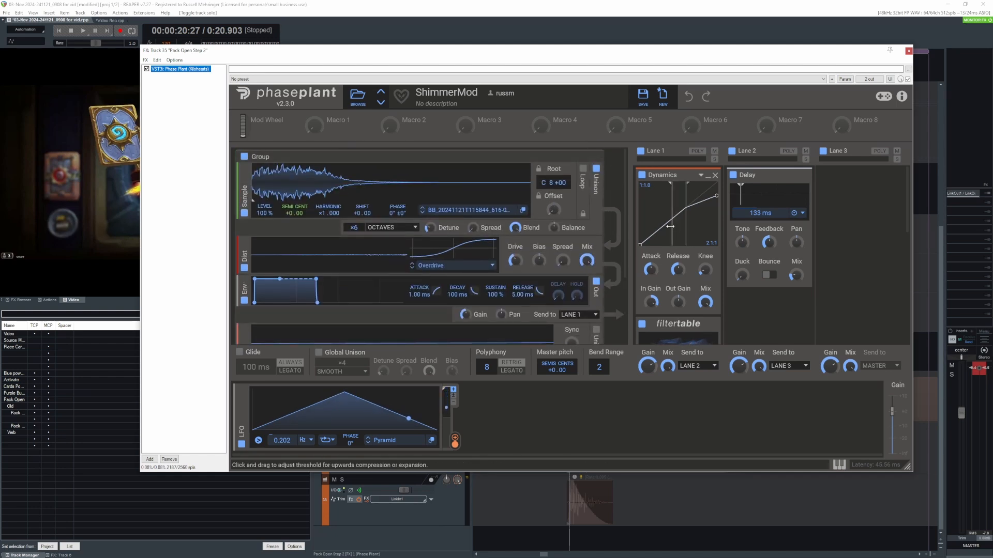
{"action": "scroll", "coordinate": [687, 284], "scroll_direction": "down", "scroll_amount": 1}
{"action": "scroll", "coordinate": [687, 283], "scroll_direction": "down", "scroll_amount": 1}
{"action": "scroll", "coordinate": [683, 266], "scroll_direction": "down", "scroll_amount": 2}
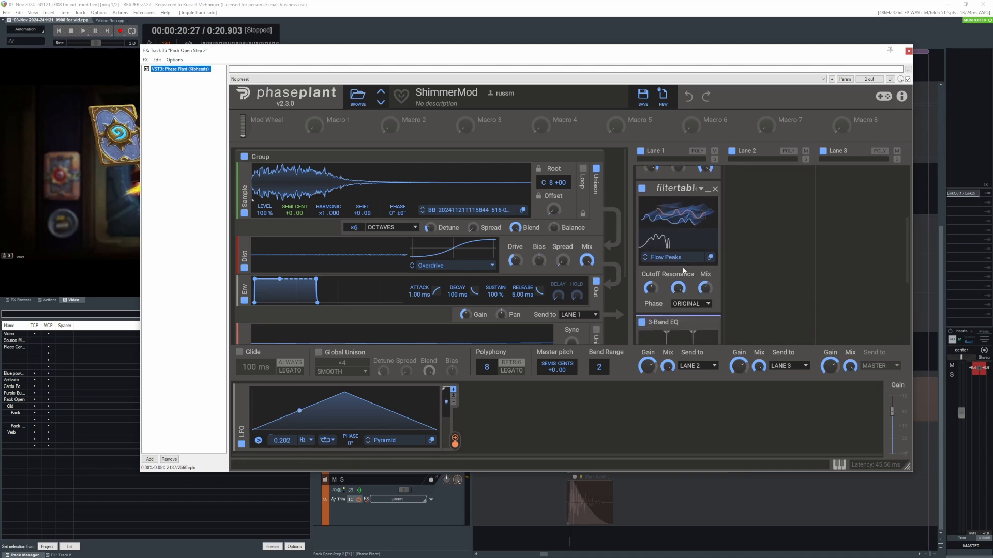
{"action": "scroll", "coordinate": [683, 266], "scroll_direction": "up", "scroll_amount": 3}
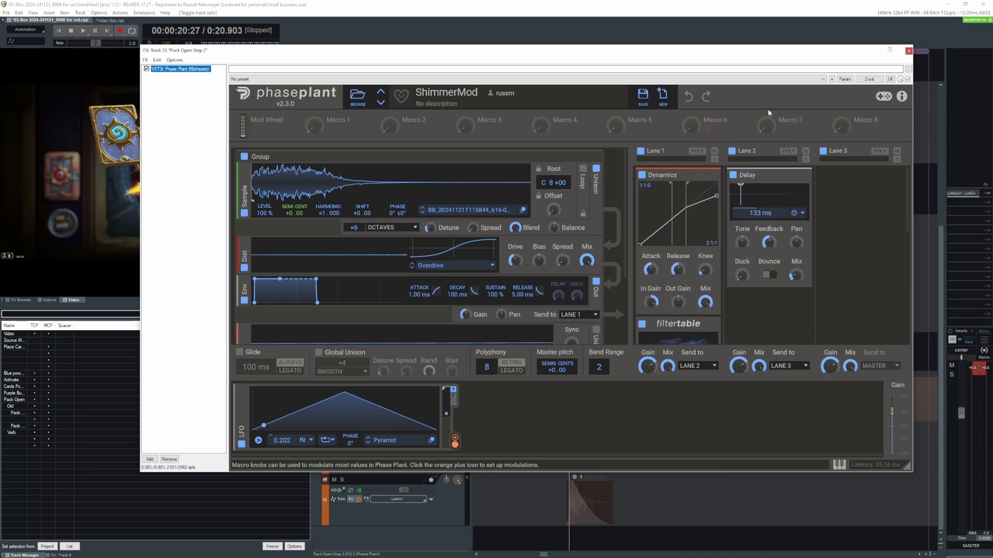
{"action": "left_click", "coordinate": [908, 51]}
{"action": "left_click", "coordinate": [562, 338]}
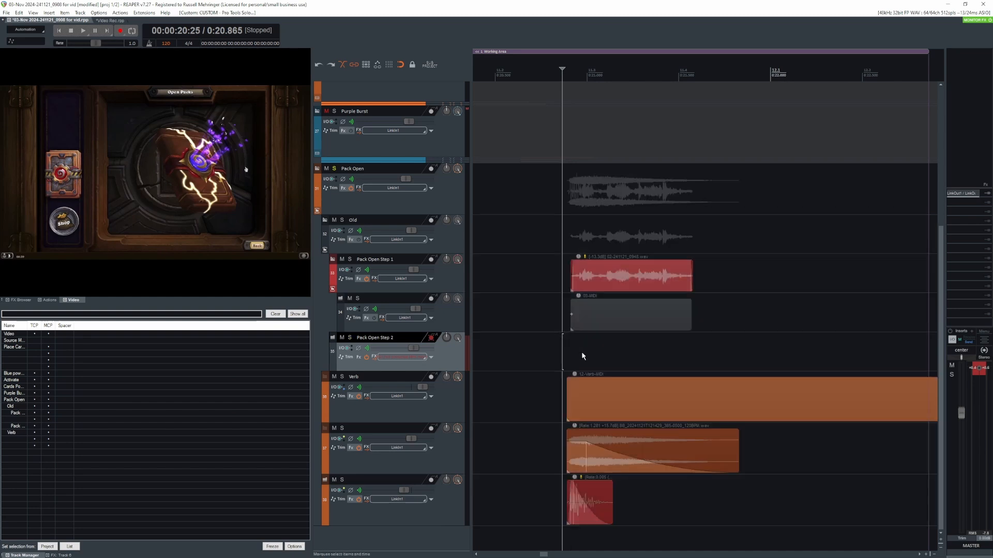
- Solo track 37 with its effects bypassed and play the dry layer
{"action": "left_click", "coordinate": [560, 448]}
{"action": "left_click", "coordinate": [359, 448]}
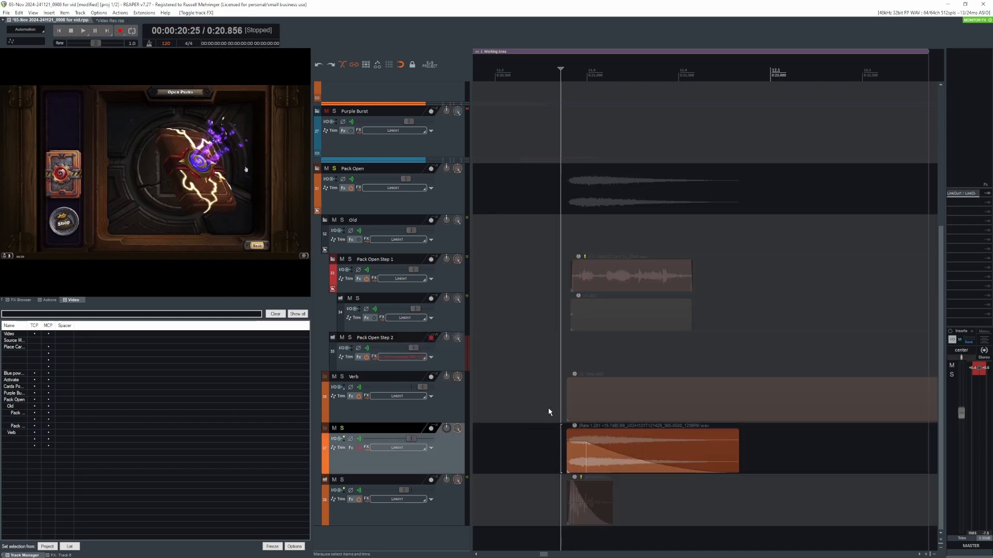
{"action": "left_click", "coordinate": [563, 398]}
{"action": "key", "text": "space"}
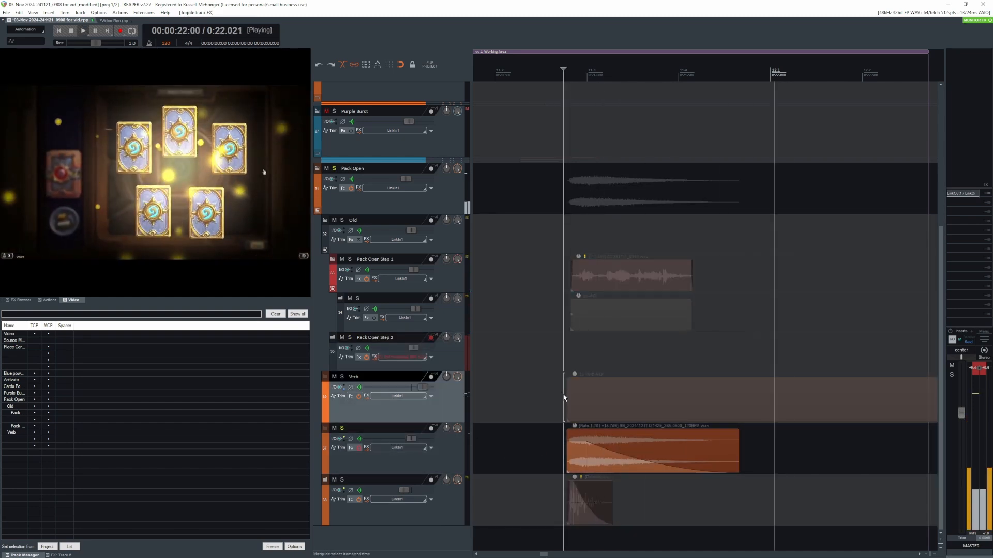
{"action": "key", "text": "space"}
- Turn track 37's effects back on, play the processed layer, and clear its solo
{"action": "left_click", "coordinate": [554, 444]}
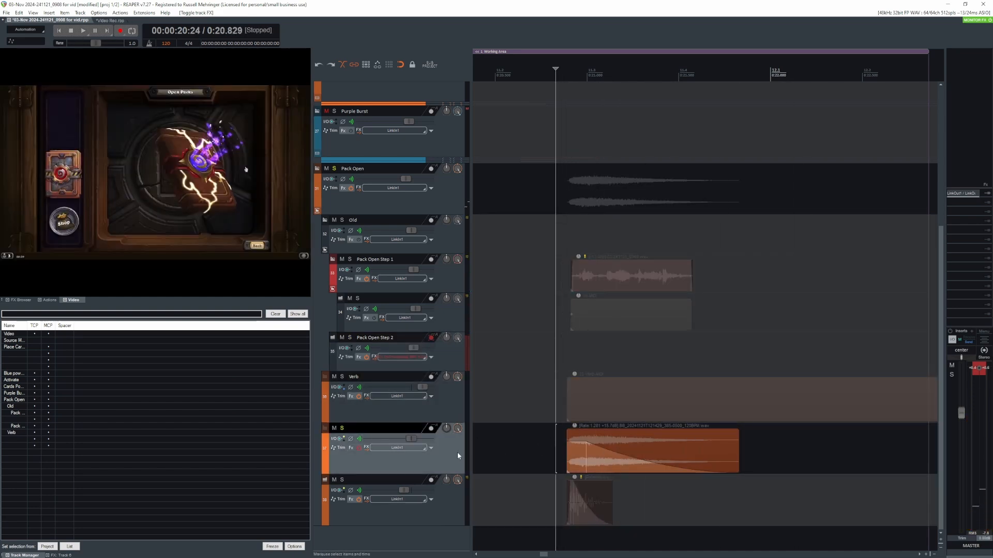
{"action": "left_click", "coordinate": [353, 449]}
{"action": "key", "text": "Escape"}
{"action": "left_click", "coordinate": [563, 398]}
{"action": "key", "text": "space"}
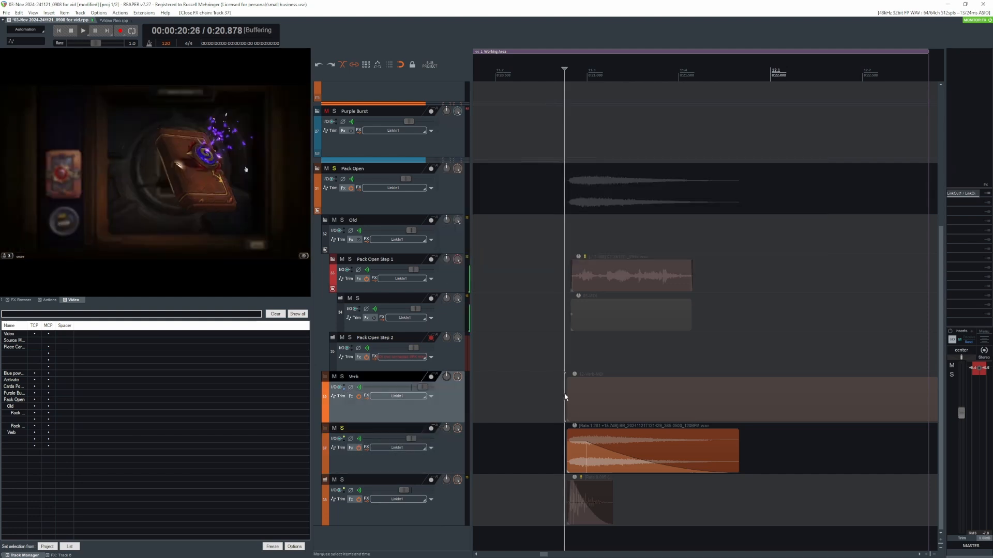
{"action": "key", "text": "space"}
{"action": "left_click", "coordinate": [561, 460]}
{"action": "key", "text": "shift+s"}
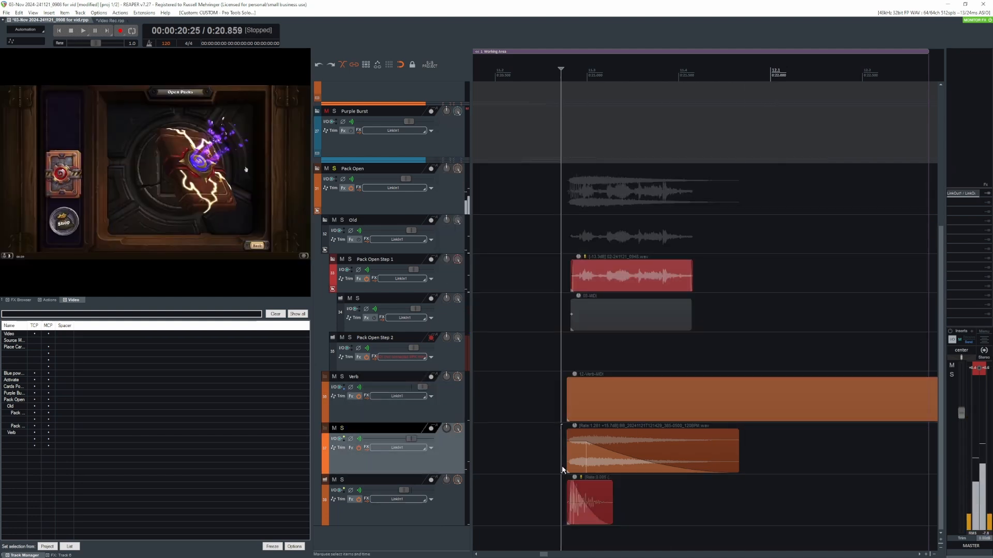
- Solo track 38 and check the playback rate in its clip's item properties, then close them
{"action": "left_click", "coordinate": [564, 493]}
{"action": "key", "text": "shift+s"}
{"action": "double_click", "coordinate": [578, 515]}
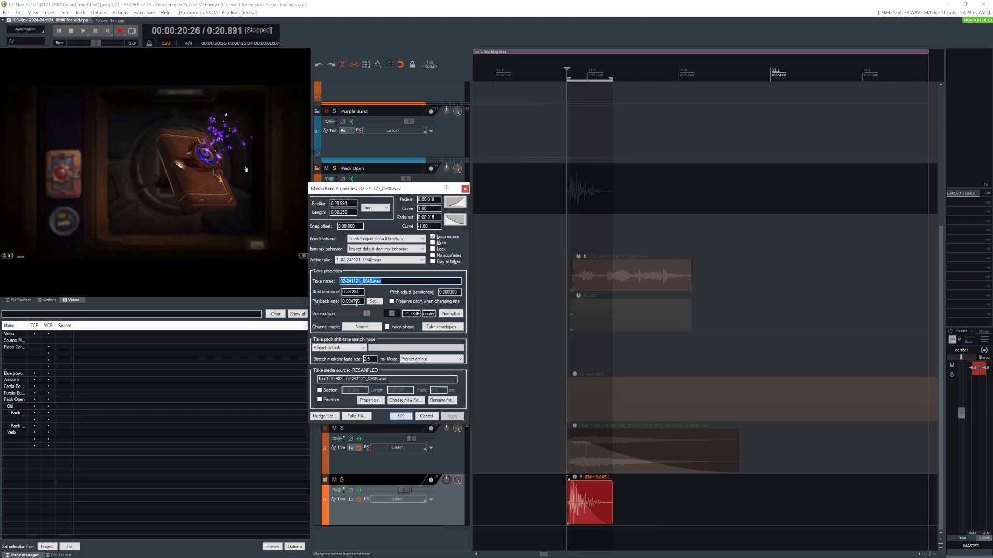
{"action": "left_click", "coordinate": [465, 188]}
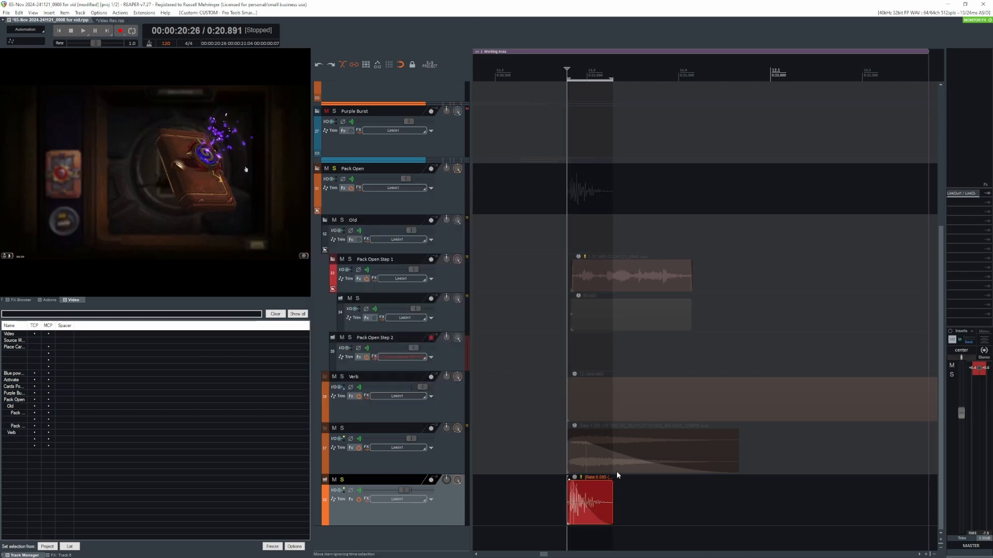
- Review track 38's effects chain from ReaEQ through ReaPitch, L3 UltraMaximizer, distortion and Disperser to H-Reverb, then close it
{"action": "left_click", "coordinate": [351, 500]}
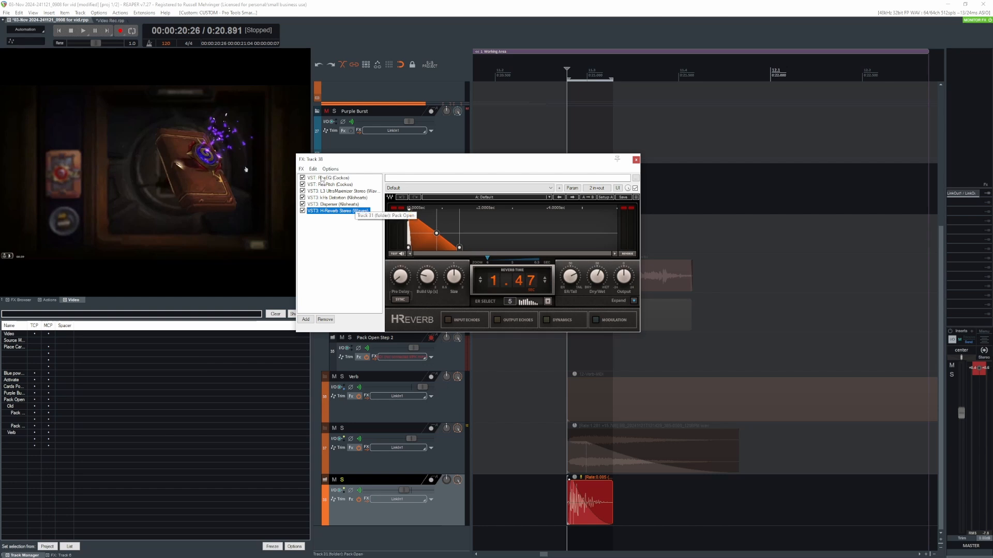
{"action": "left_click", "coordinate": [329, 177]}
{"action": "left_click", "coordinate": [330, 185]}
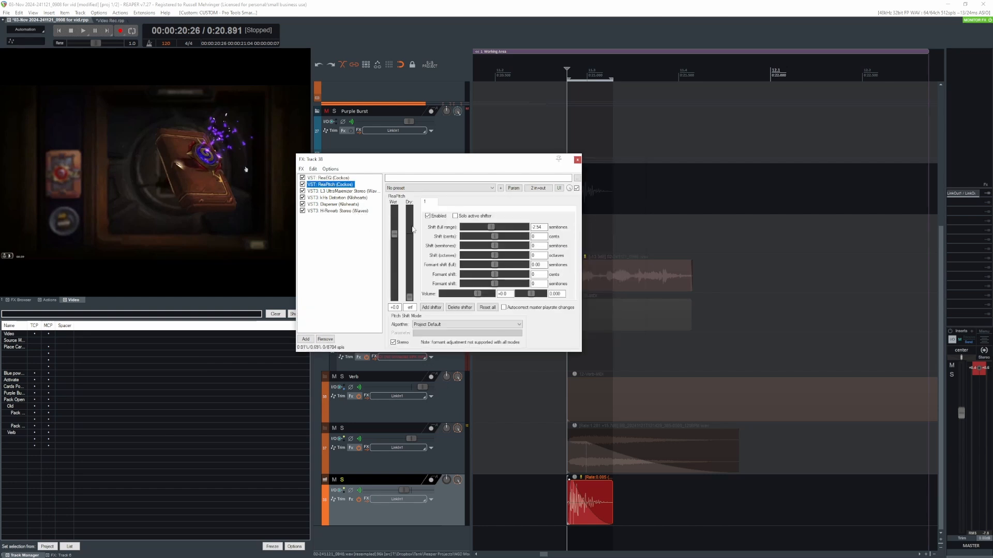
{"action": "left_click", "coordinate": [332, 192]}
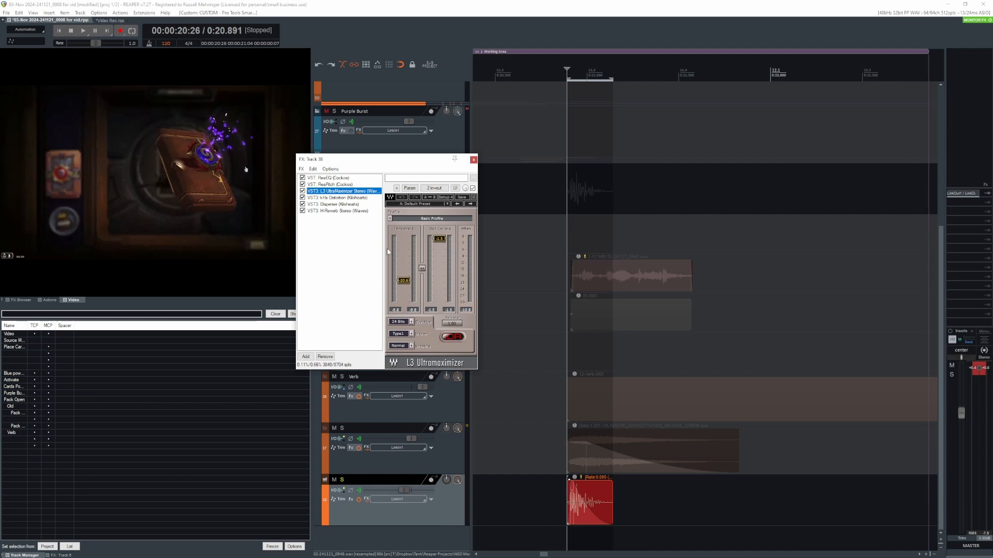
{"action": "left_click", "coordinate": [345, 197]}
{"action": "left_click", "coordinate": [331, 205]}
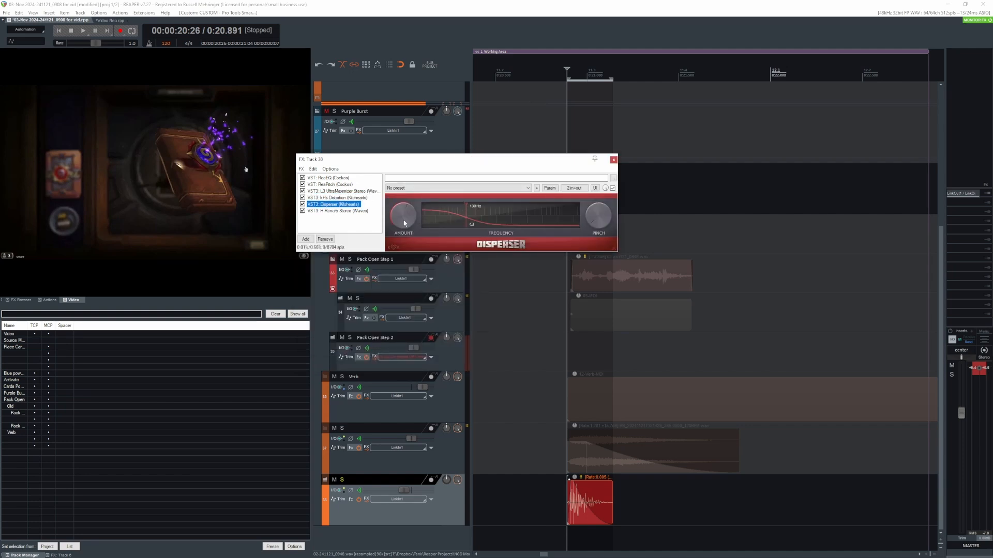
{"action": "left_click", "coordinate": [334, 211]}
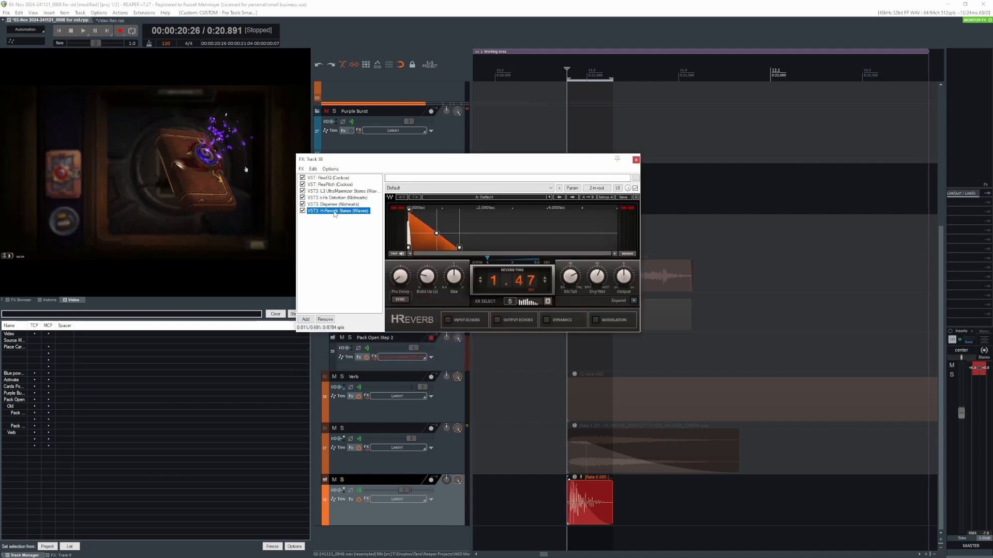
{"action": "left_click", "coordinate": [635, 159]}
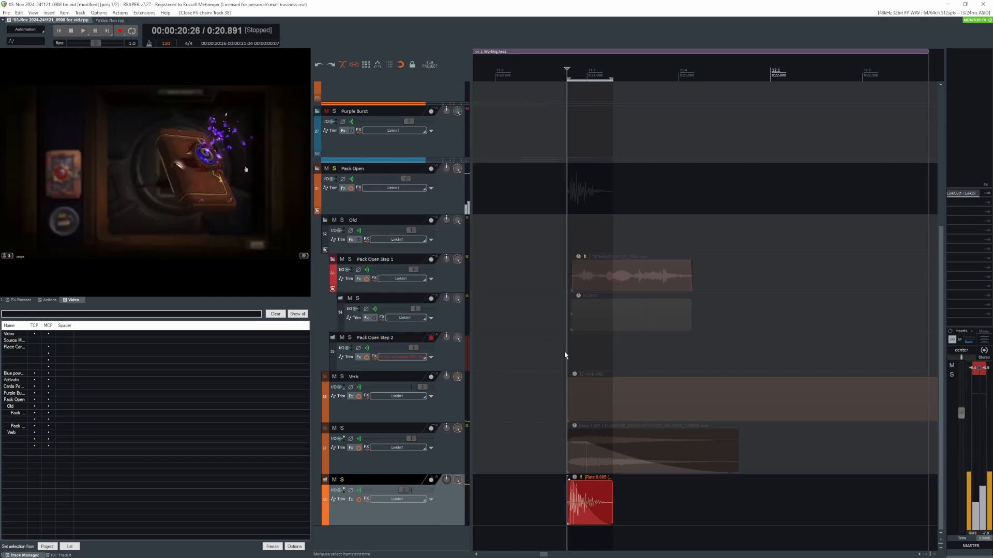
- Clear track 38's solo and play the Pack Open layers together with both Pack Open Step tracks muted
{"action": "left_click", "coordinate": [565, 496]}
{"action": "key", "text": "shift+s"}
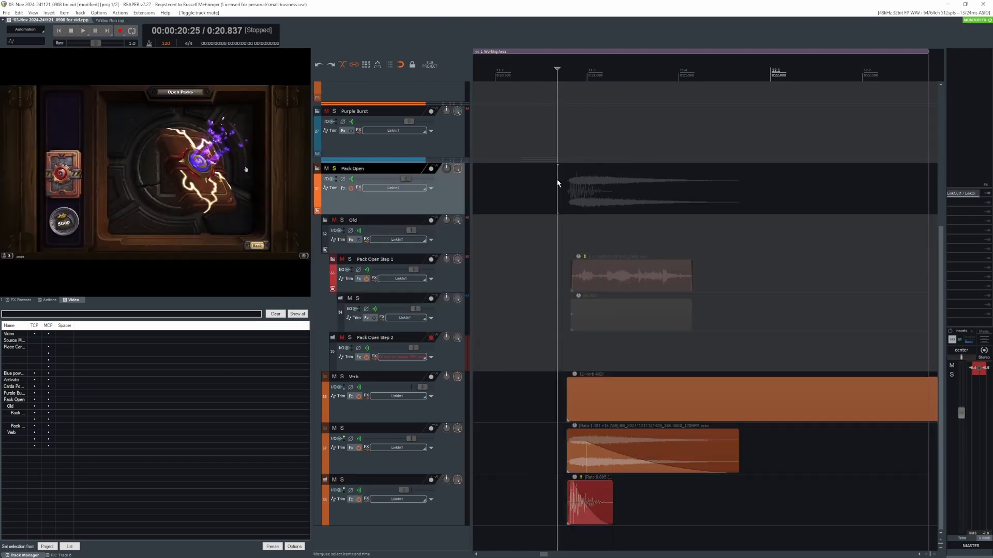
{"action": "key", "text": "space"}
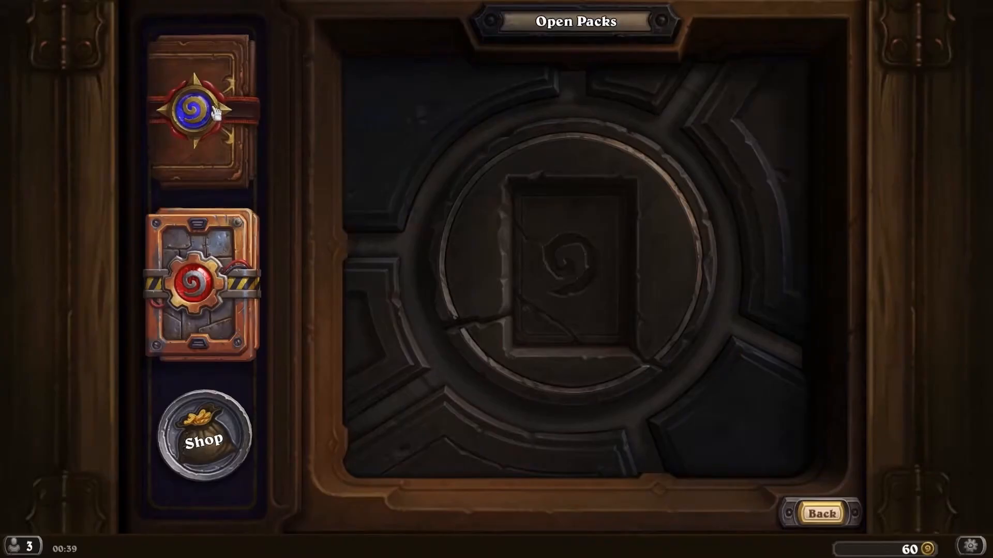
{"action": "left_click_drag", "start_coordinate": [216, 112], "coordinate": [494, 245]}
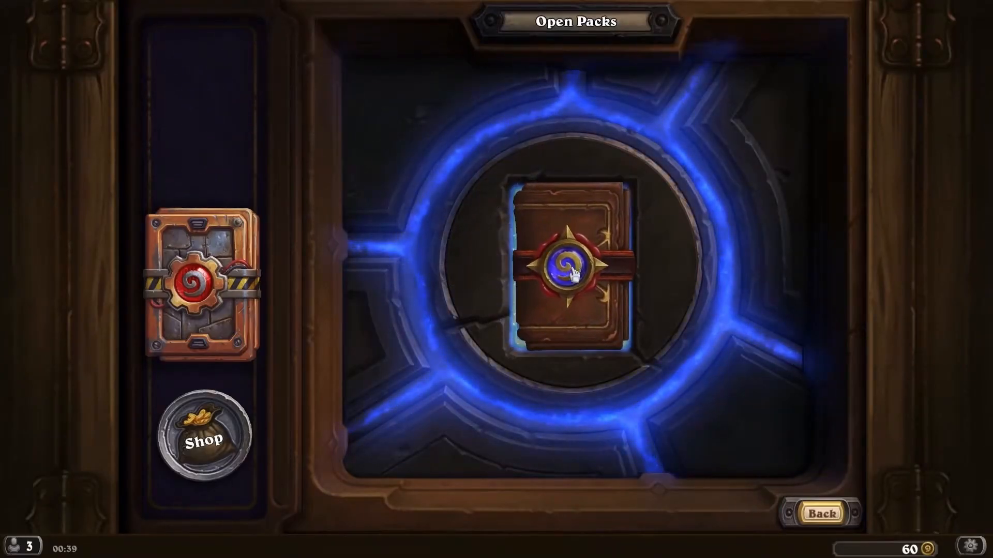